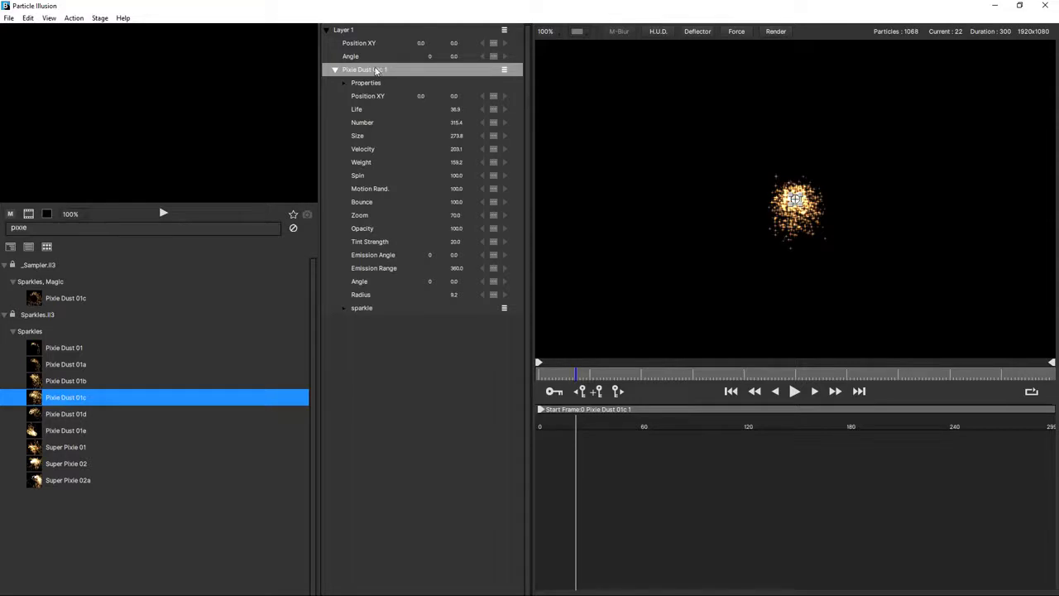
Expand the sparkle particle under the Pixie Dust 01c emitter and examine its own parameters, including Velocity.
{"action": "left_click", "coordinate": [374, 72]}
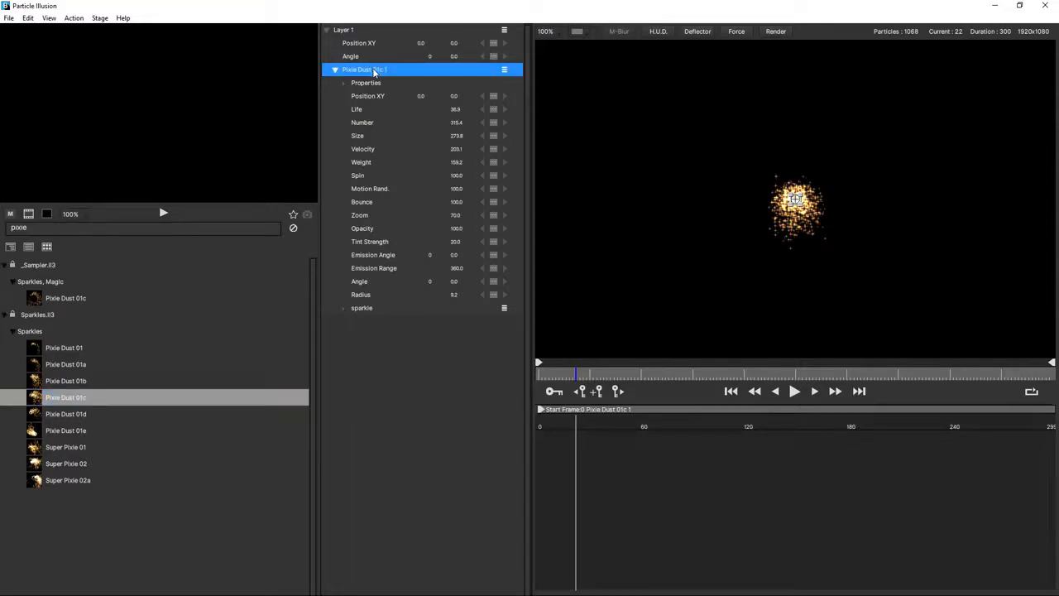
{"action": "left_click", "coordinate": [361, 308]}
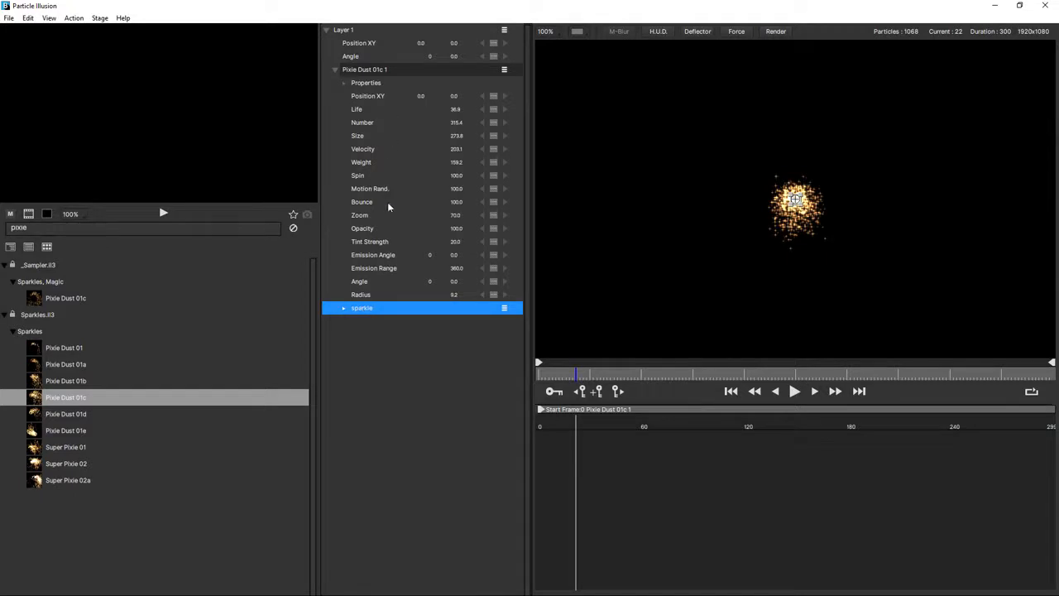
{"action": "left_click", "coordinate": [343, 308]}
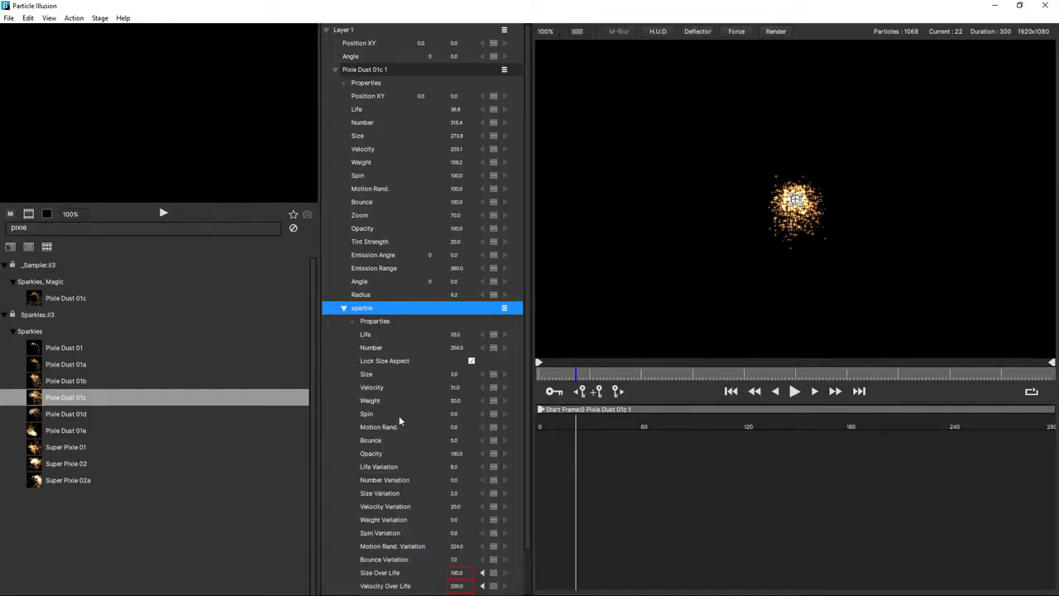
{"action": "left_click", "coordinate": [372, 387]}
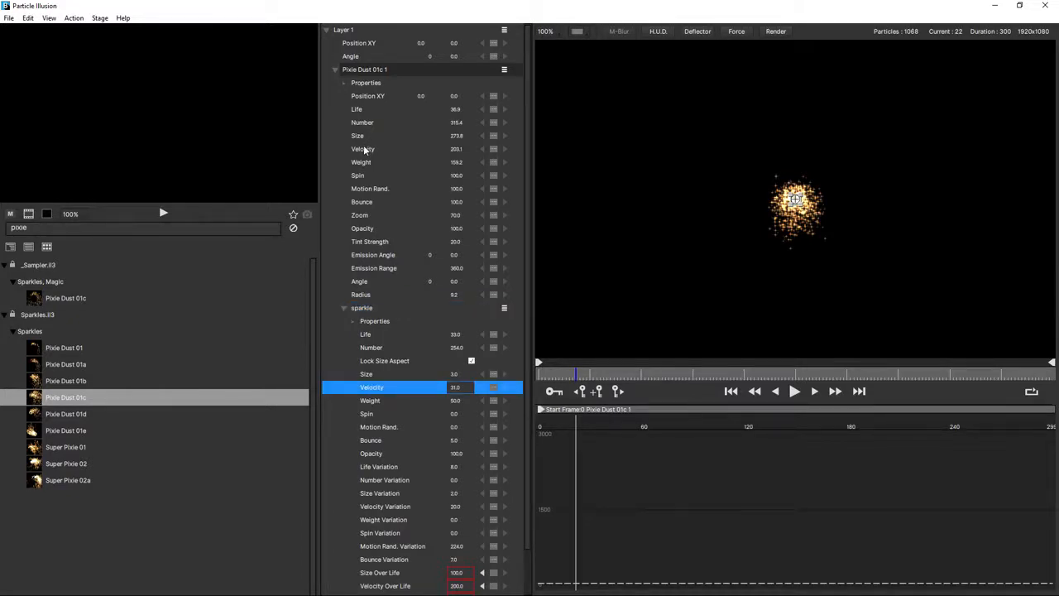
Clear the Pixie Dust emitter from Layer 1, replacing it with super sparkle burst 02 from a library search for "super".
{"action": "left_click", "coordinate": [351, 31]}
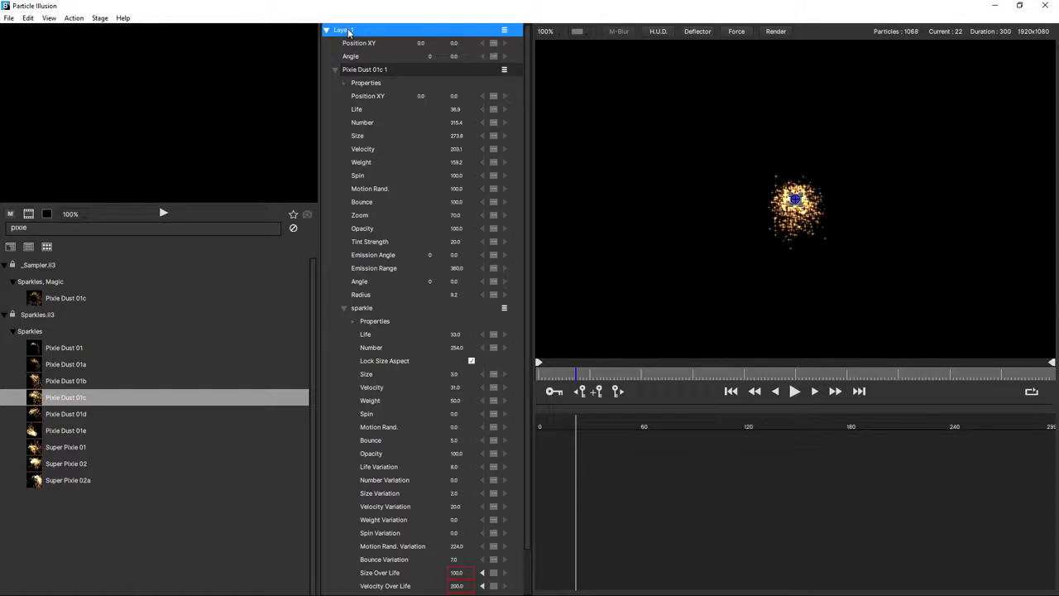
{"action": "key", "text": "Delete"}
{"action": "double_click", "coordinate": [50, 229]}
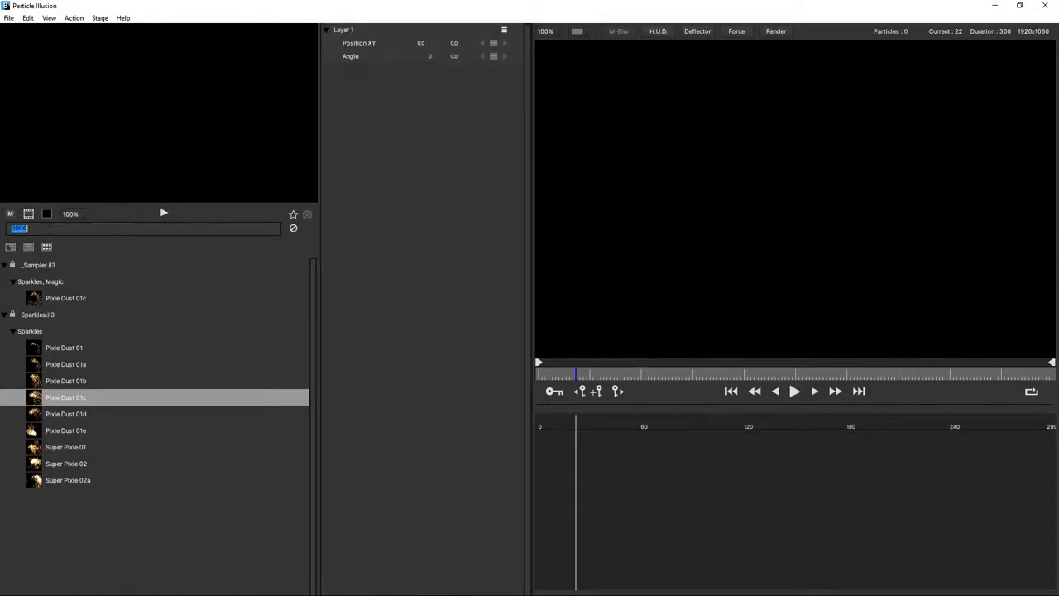
{"action": "type", "text": "su"}
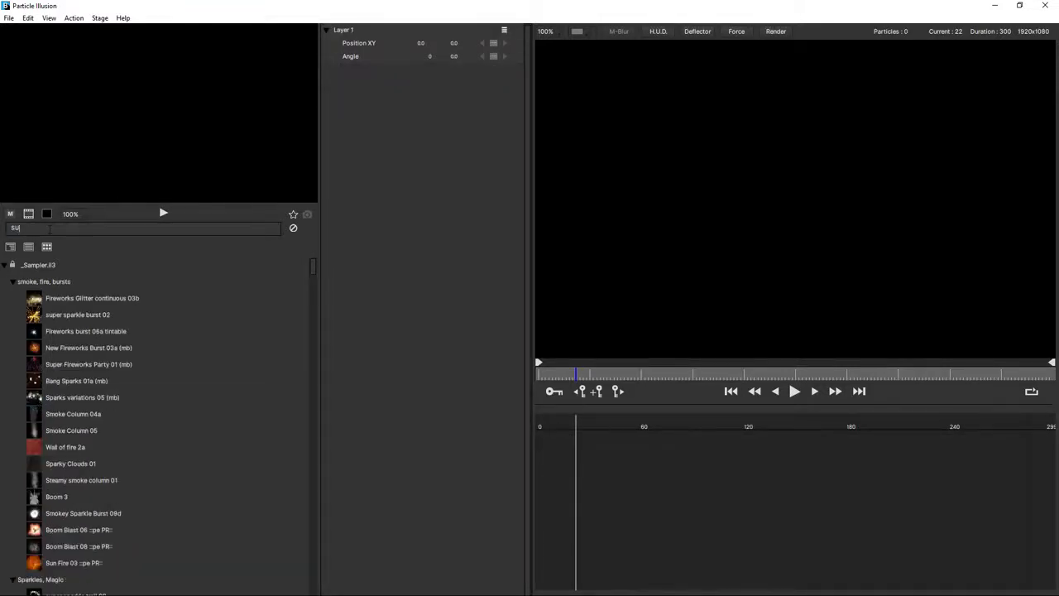
{"action": "type", "text": "per"}
{"action": "left_click", "coordinate": [70, 315]}
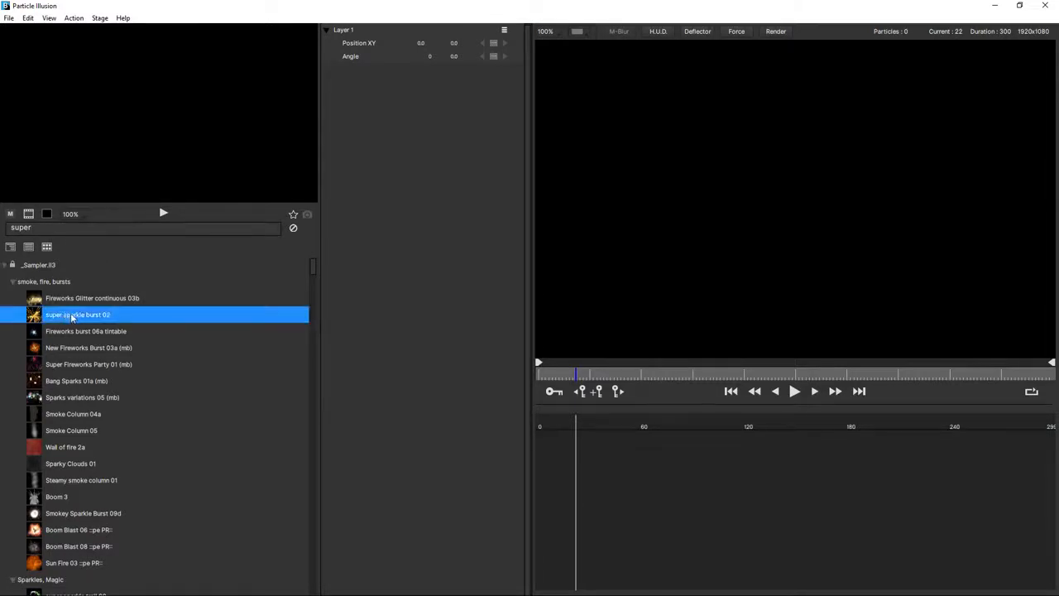
{"action": "double_click", "coordinate": [70, 314]}
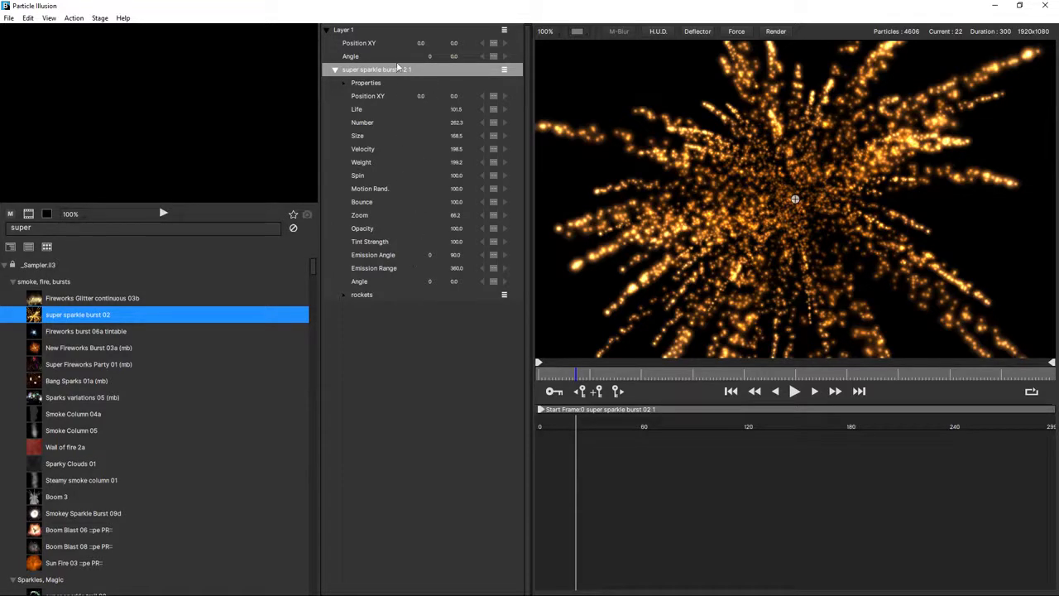
Expand the rockets node of super sparkle burst 02 and its nested fire particle, and examine the parameters at each level.
{"action": "left_click", "coordinate": [364, 295]}
{"action": "left_click", "coordinate": [344, 296]}
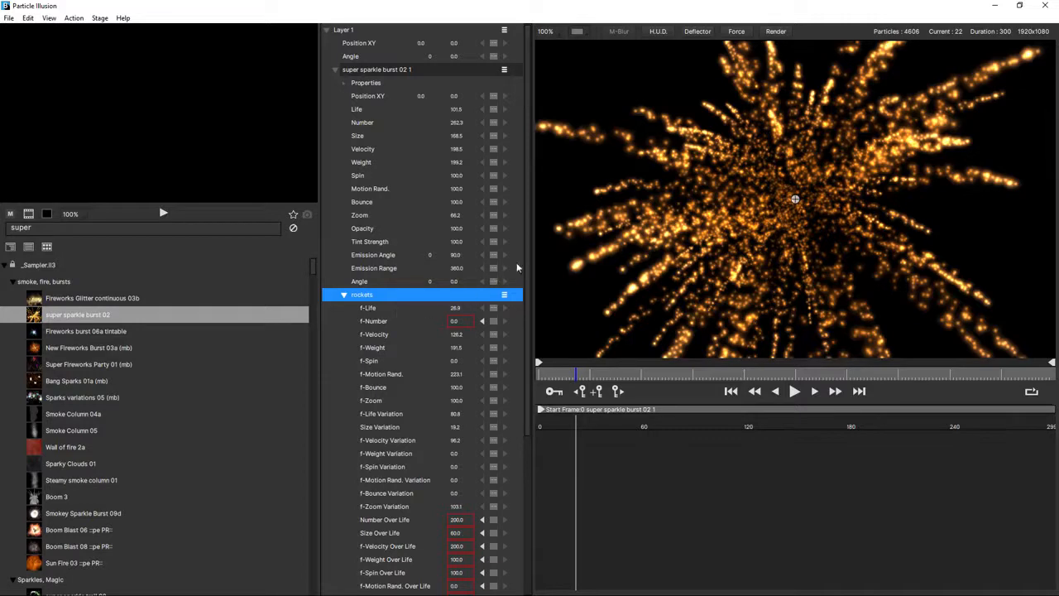
{"action": "left_click_drag", "start_coordinate": [528, 253], "coordinate": [526, 429]}
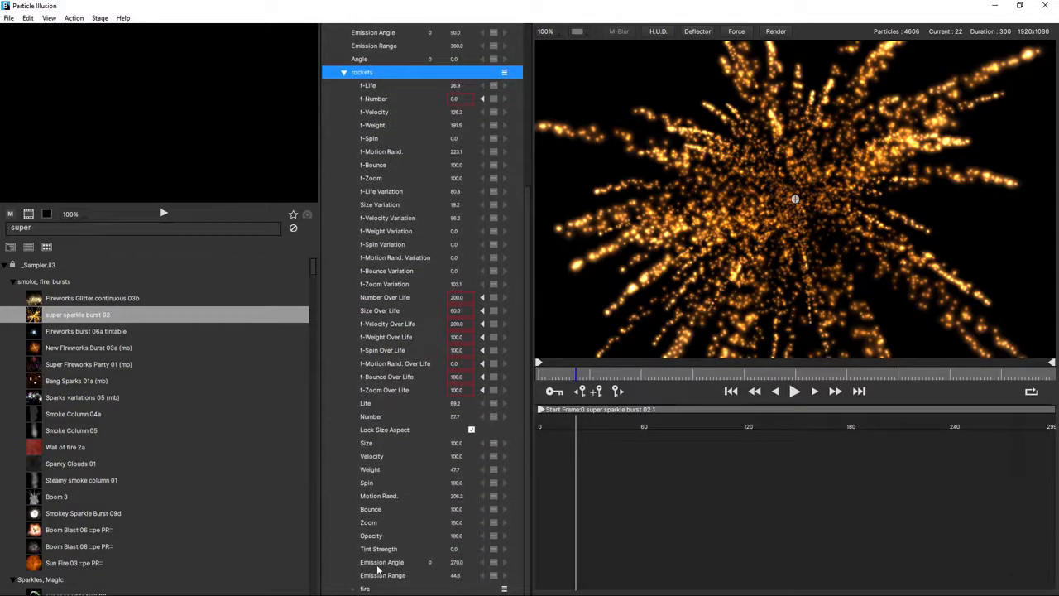
{"action": "left_click", "coordinate": [354, 589]}
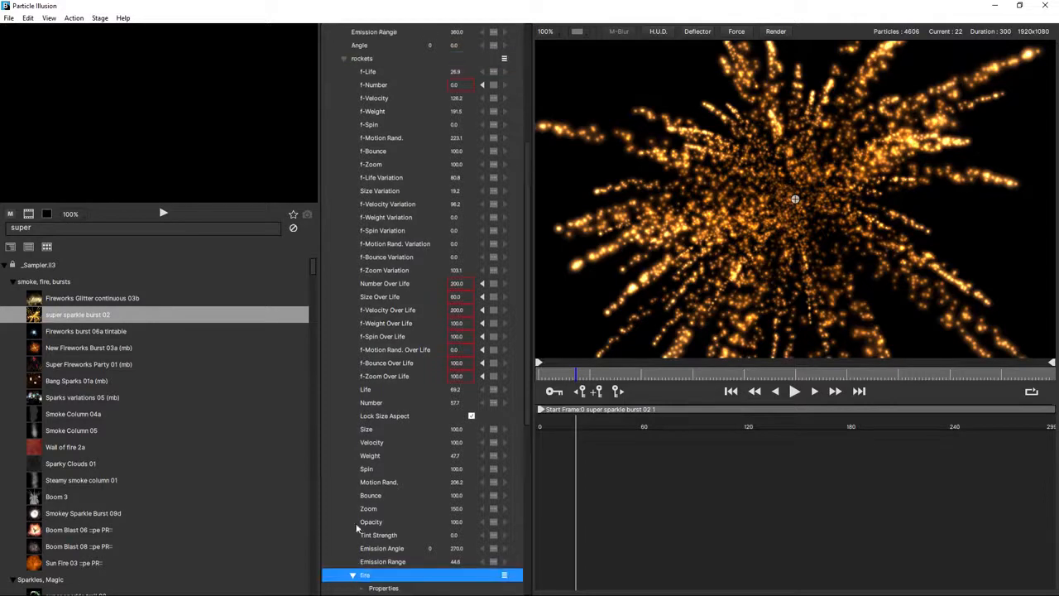
{"action": "scroll", "coordinate": [339, 493], "scroll_direction": "down", "scroll_amount": 5}
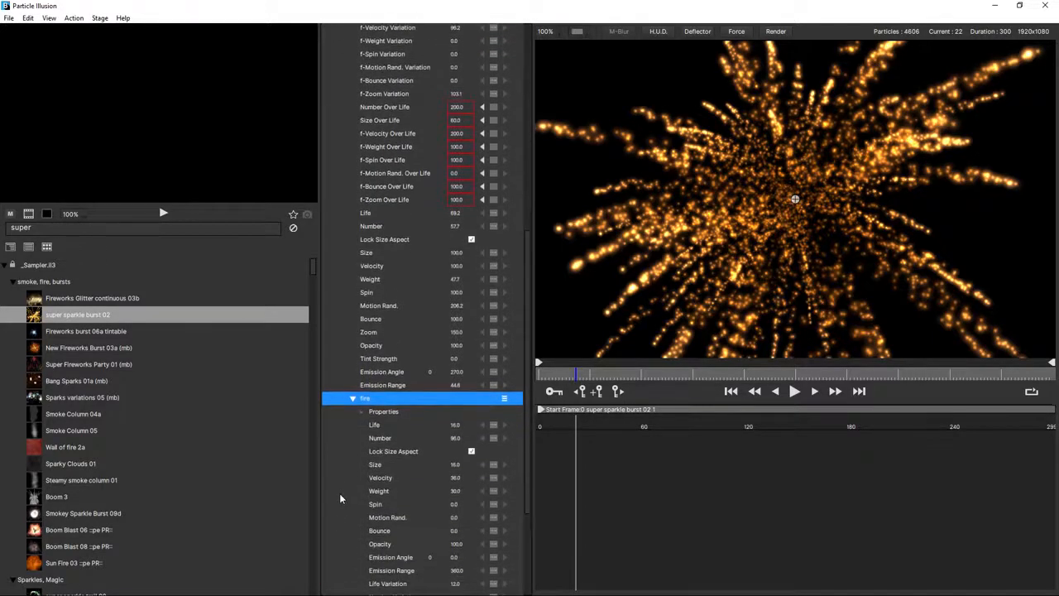
{"action": "scroll", "coordinate": [339, 493], "scroll_direction": "down", "scroll_amount": 3}
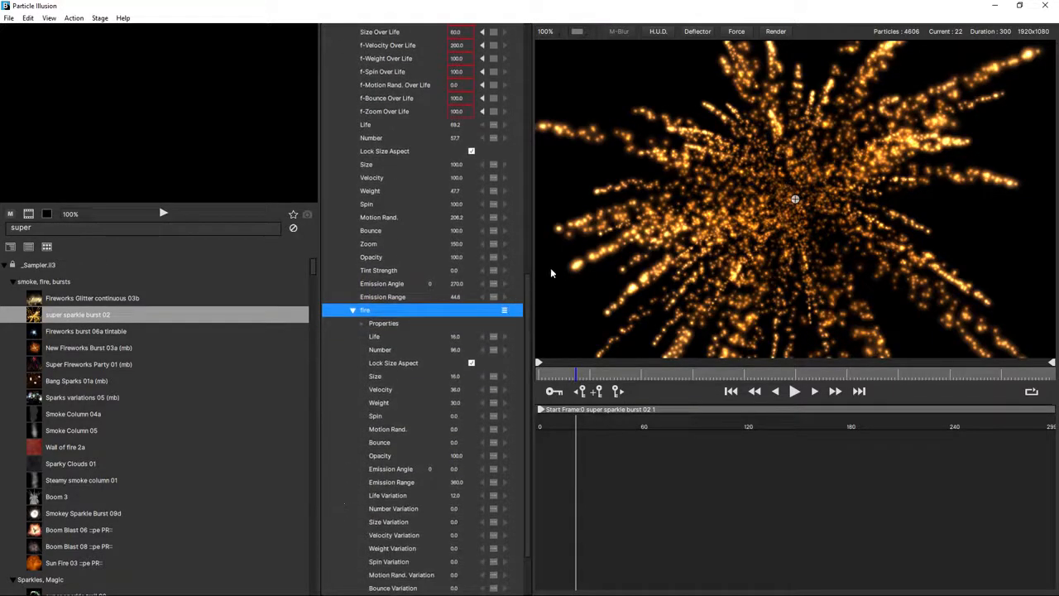
{"action": "left_click_drag", "start_coordinate": [525, 288], "coordinate": [541, 31]}
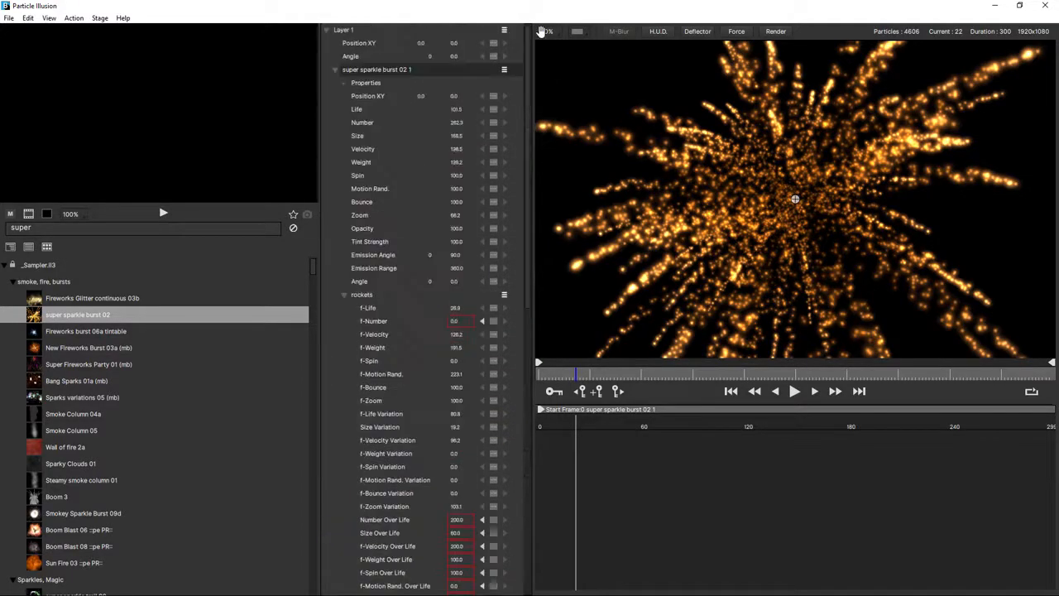
{"action": "left_click", "coordinate": [408, 69]}
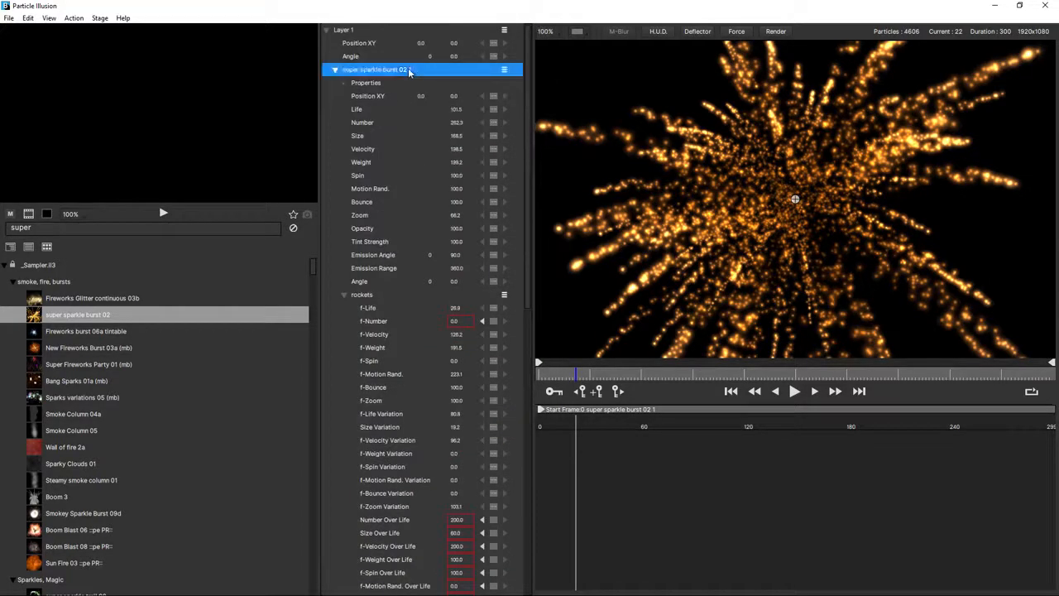
{"action": "left_click", "coordinate": [364, 295]}
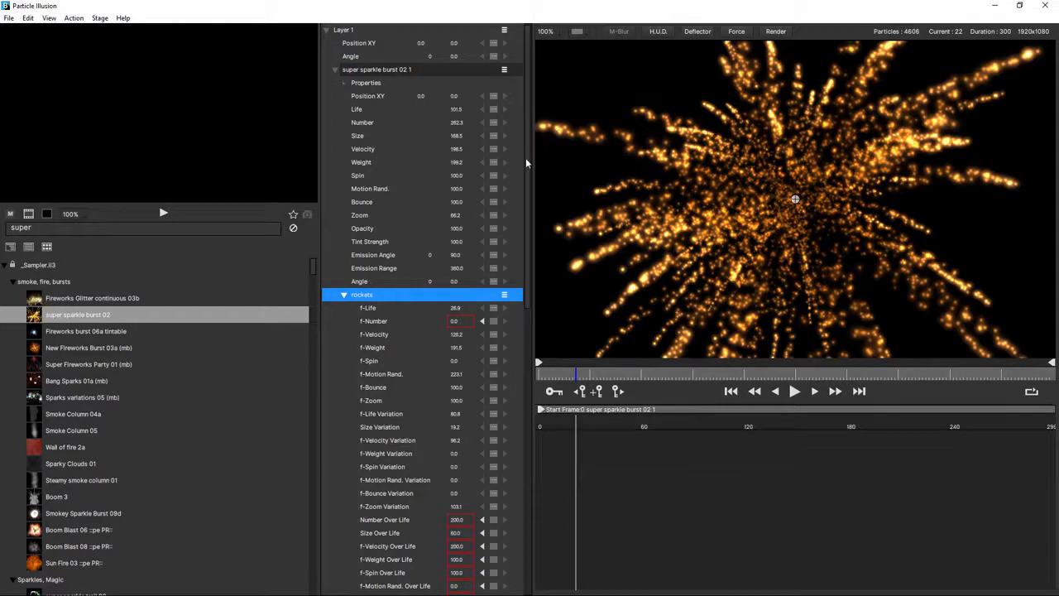
{"action": "left_click_drag", "start_coordinate": [526, 162], "coordinate": [512, 524]}
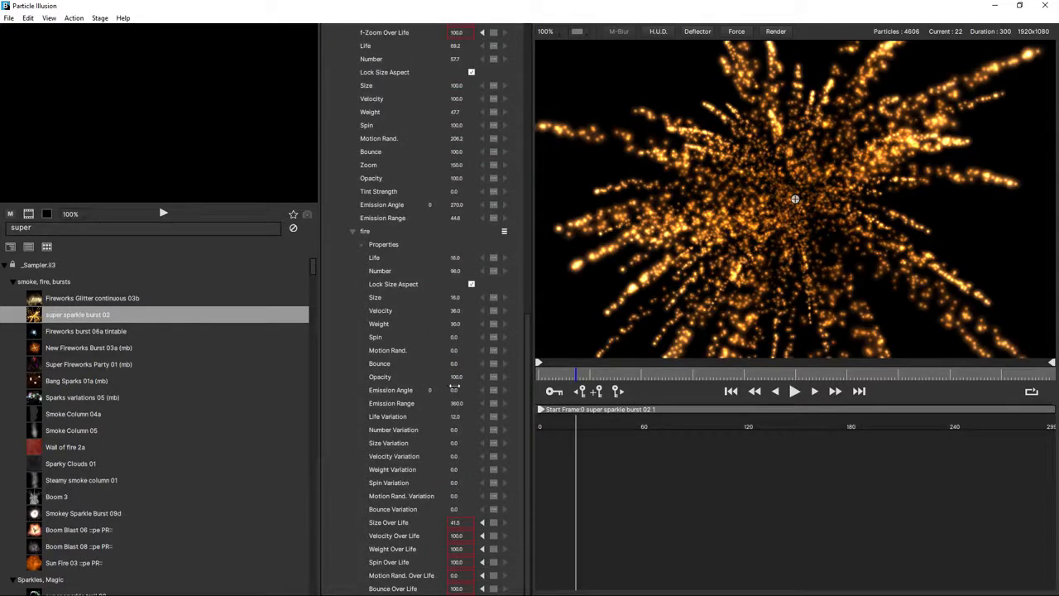
{"action": "left_click", "coordinate": [373, 234]}
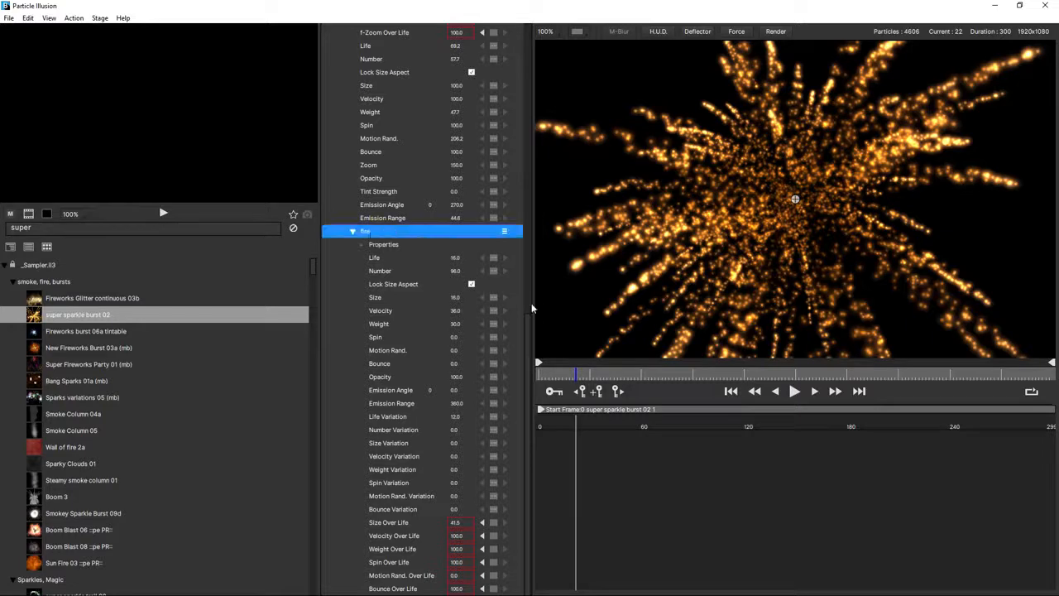
{"action": "scroll", "coordinate": [495, 292], "scroll_direction": "up", "scroll_amount": 5}
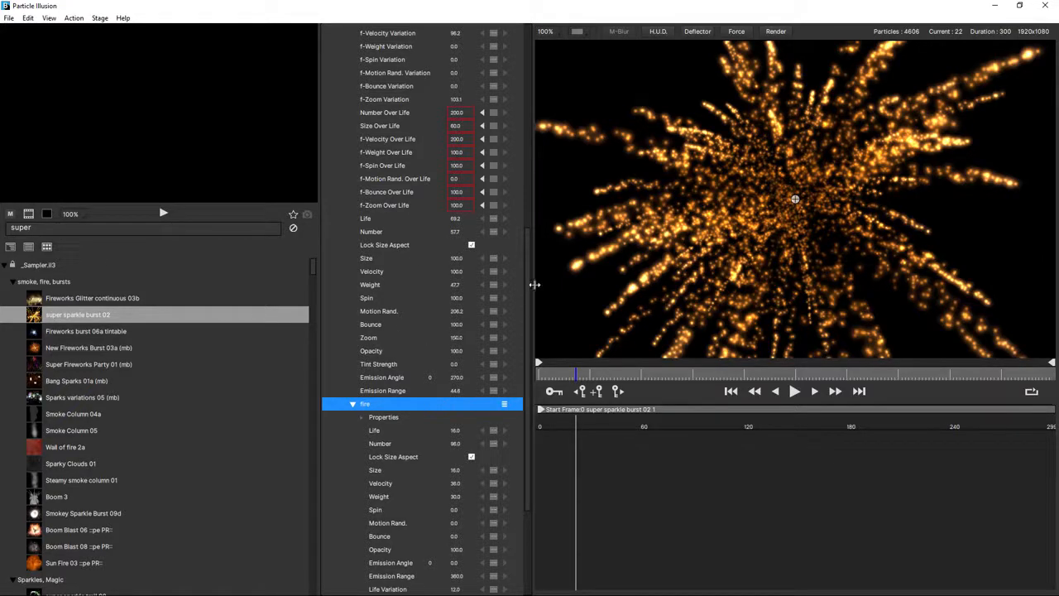
Set the f-Weight of rockets to 828.5 and the Weight of its nested fire particle to 441.
{"action": "left_click_drag", "start_coordinate": [528, 291], "coordinate": [532, 143]}
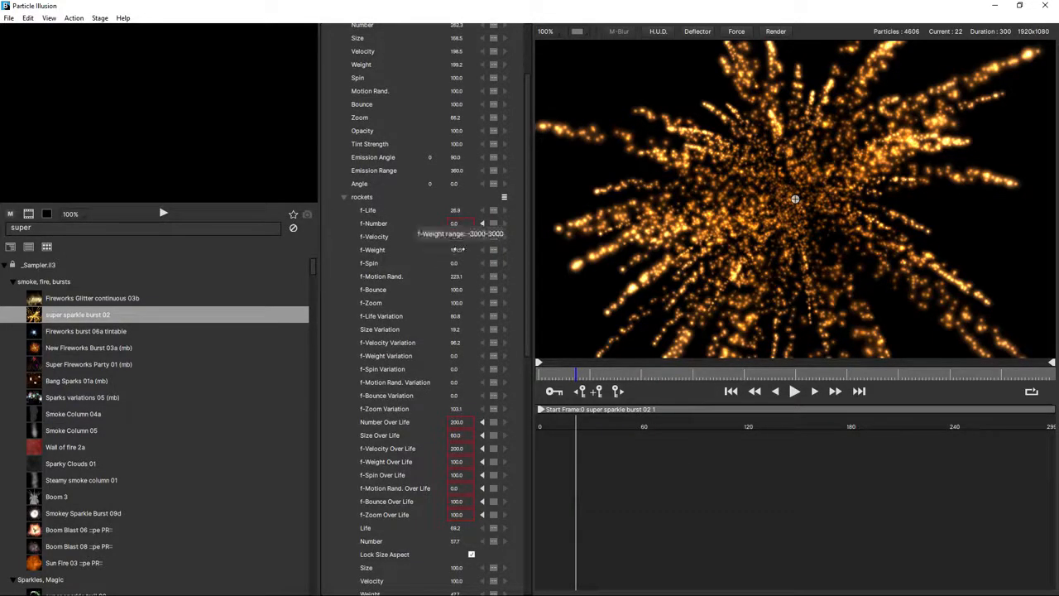
{"action": "left_click_drag", "start_coordinate": [457, 249], "coordinate": [809, 325]}
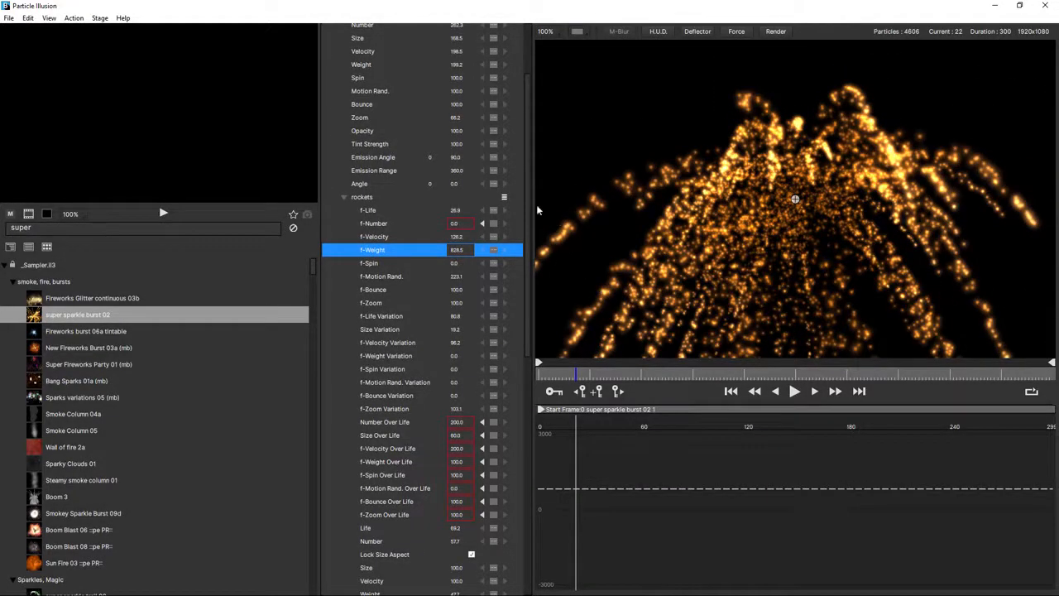
{"action": "left_click_drag", "start_coordinate": [526, 217], "coordinate": [515, 471]}
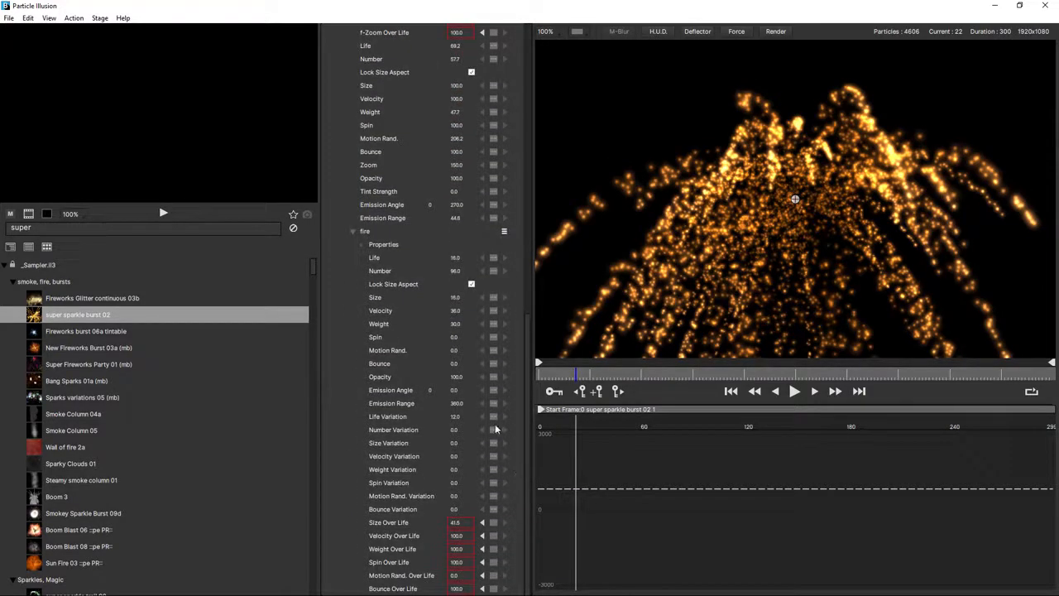
{"action": "left_click_drag", "start_coordinate": [456, 324], "coordinate": [728, 334]}
{"action": "left_click_drag", "start_coordinate": [490, 335], "coordinate": [679, 353]}
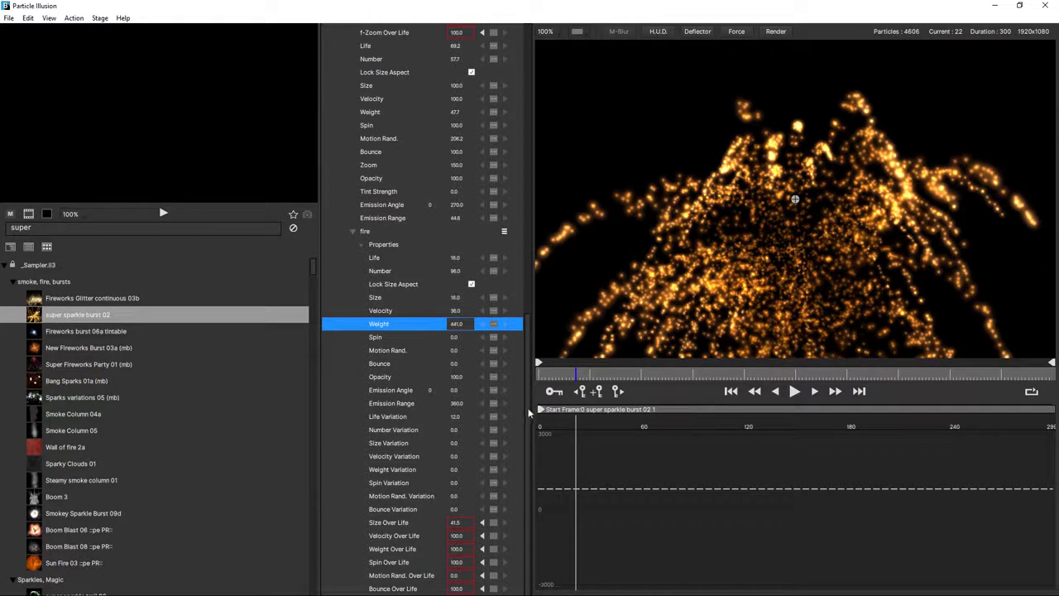
Set the Velocity of rockets to 142, using the non-prefixed parameter below its over-life values.
{"action": "left_click_drag", "start_coordinate": [525, 408], "coordinate": [537, 259]}
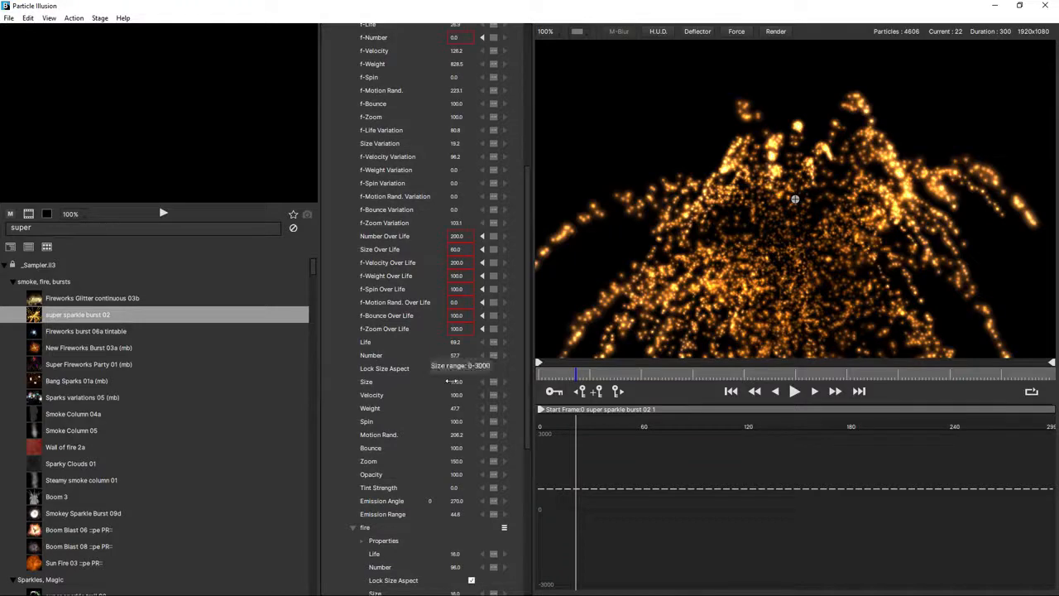
{"action": "left_click_drag", "start_coordinate": [438, 382], "coordinate": [476, 401]}
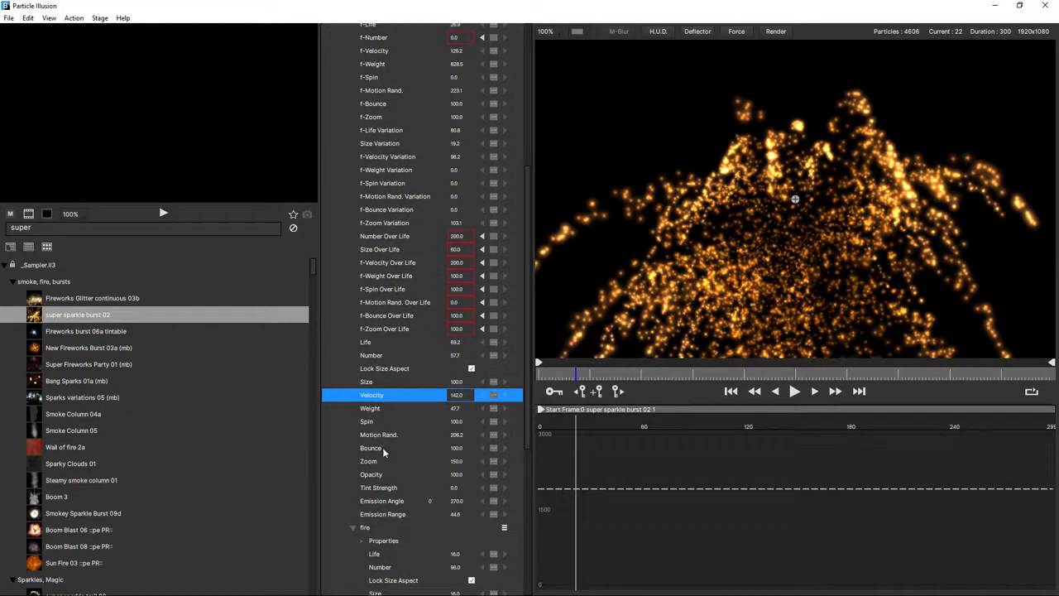
{"action": "scroll", "coordinate": [525, 296], "scroll_direction": "up", "scroll_amount": 5}
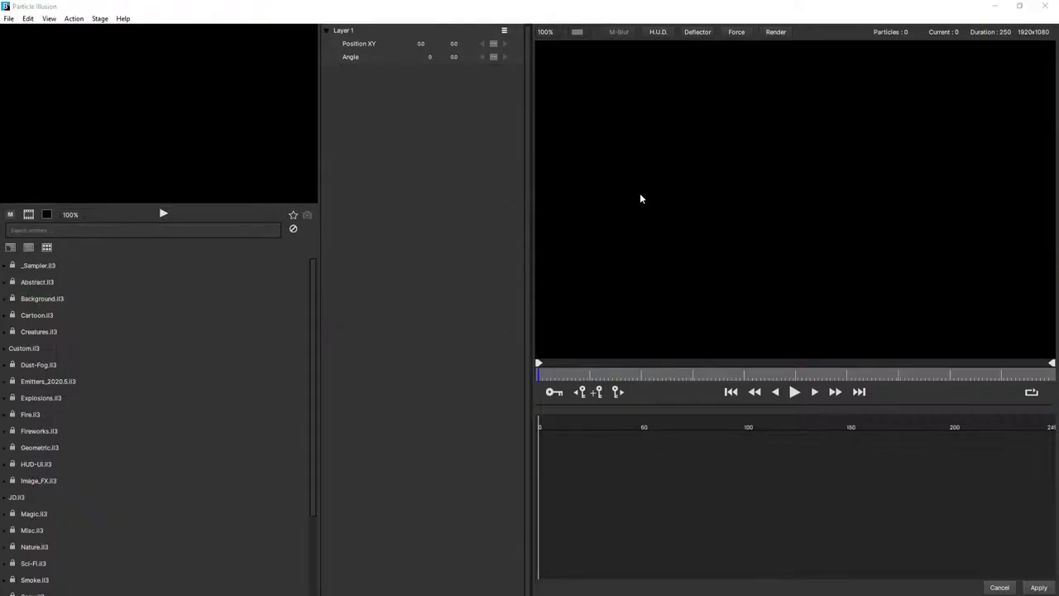
Search the emitter library for "pixie" and add Pixie Dust 01c from the _Sampler library to Layer 1.
{"action": "left_click", "coordinate": [98, 230]}
{"action": "type", "text": "pixie"}
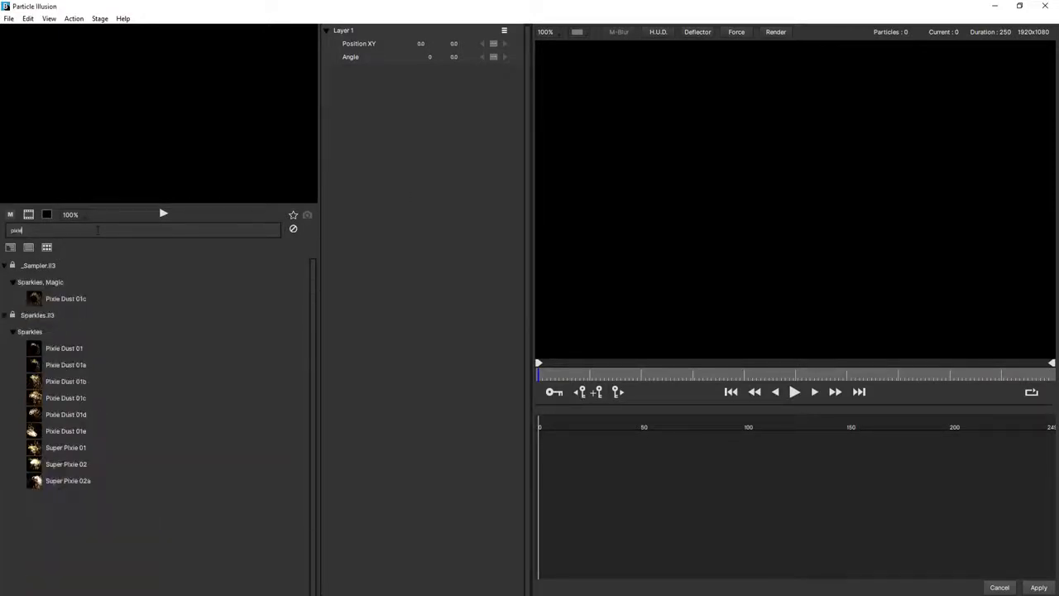
{"action": "left_click", "coordinate": [64, 302]}
{"action": "double_click", "coordinate": [59, 302]}
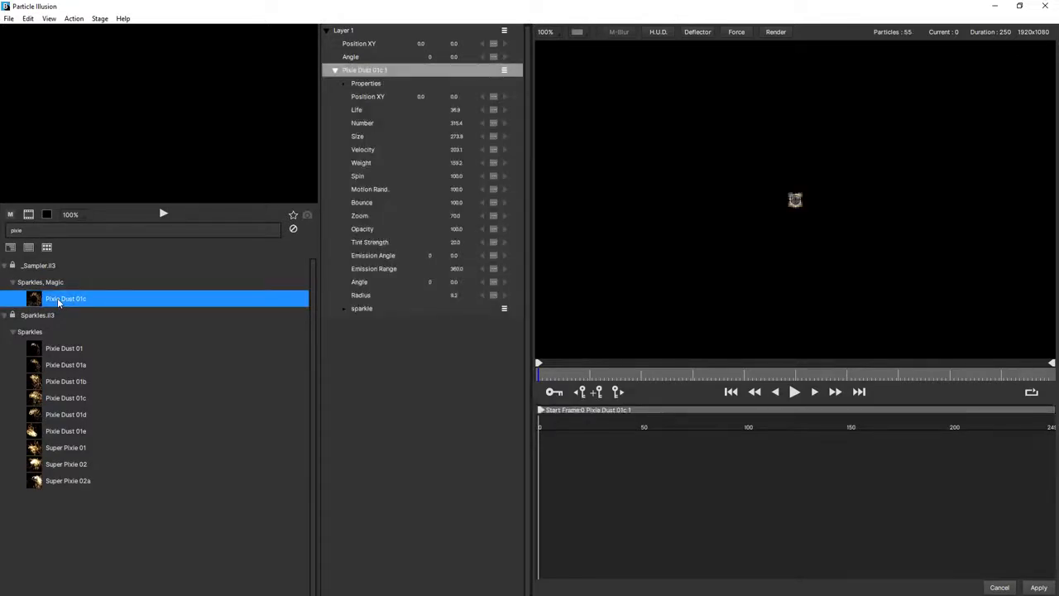
Set the Shape property of the Pixie Dust 01c emitter to Point.
{"action": "left_click", "coordinate": [343, 83]}
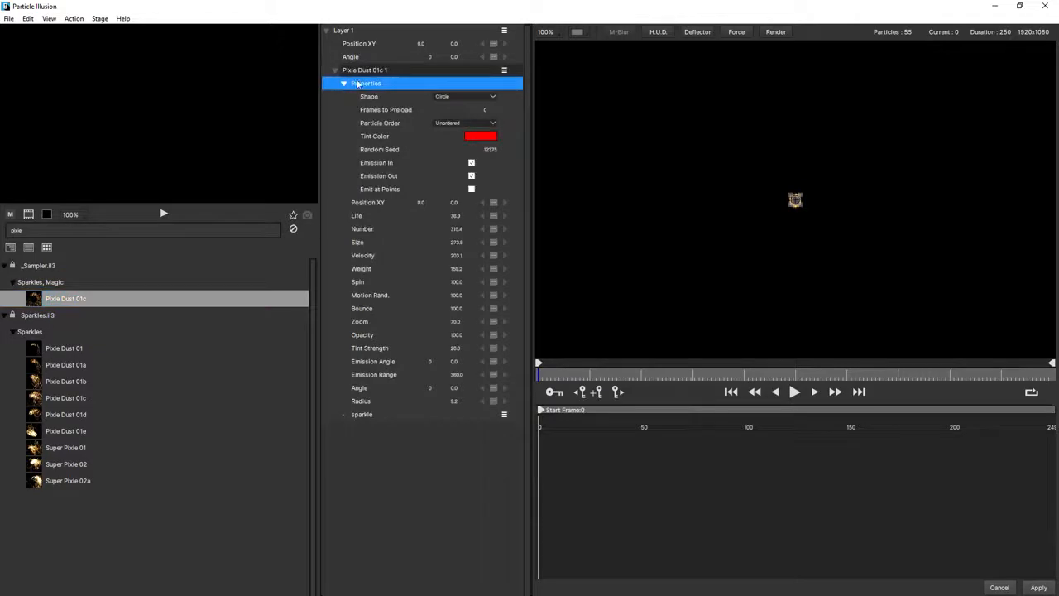
{"action": "left_click", "coordinate": [456, 97]}
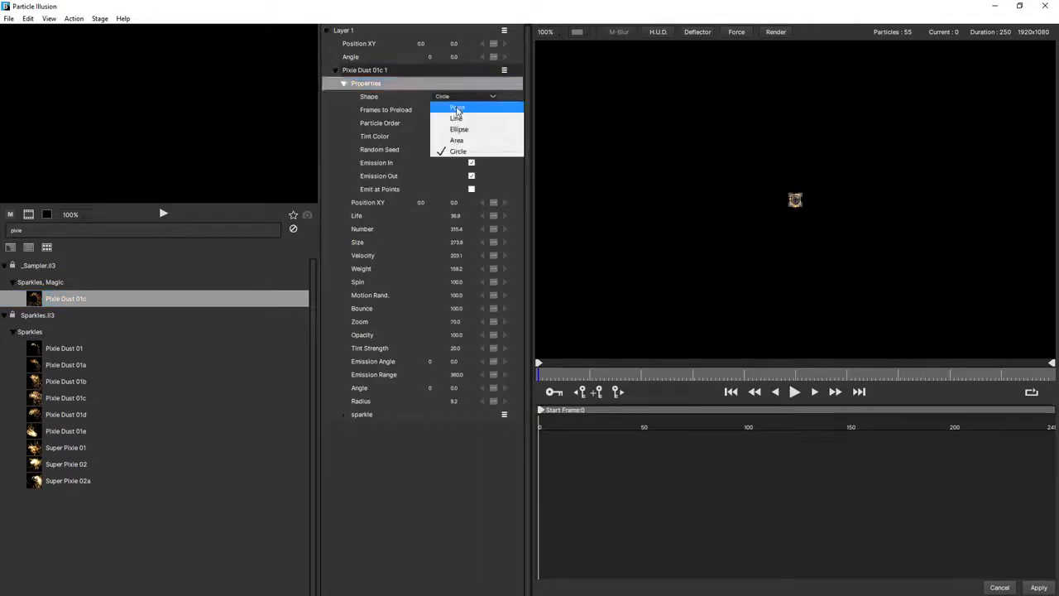
{"action": "left_click", "coordinate": [456, 107]}
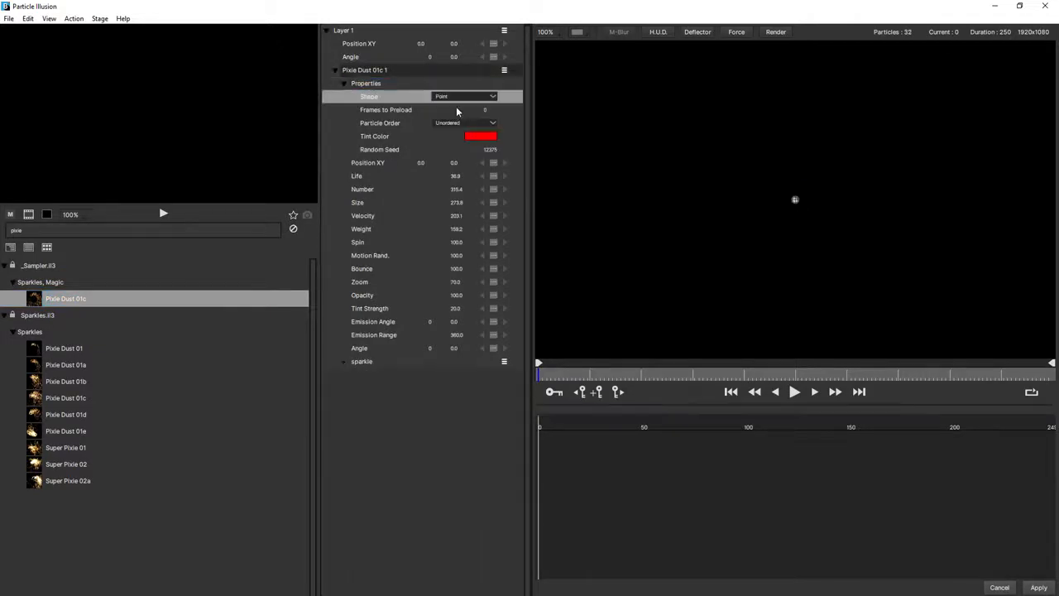
Set the Pixie Dust 01c emitter's Life, Number and Velocity to 100.
{"action": "left_click", "coordinate": [456, 175]}
{"action": "left_click", "coordinate": [456, 175]}
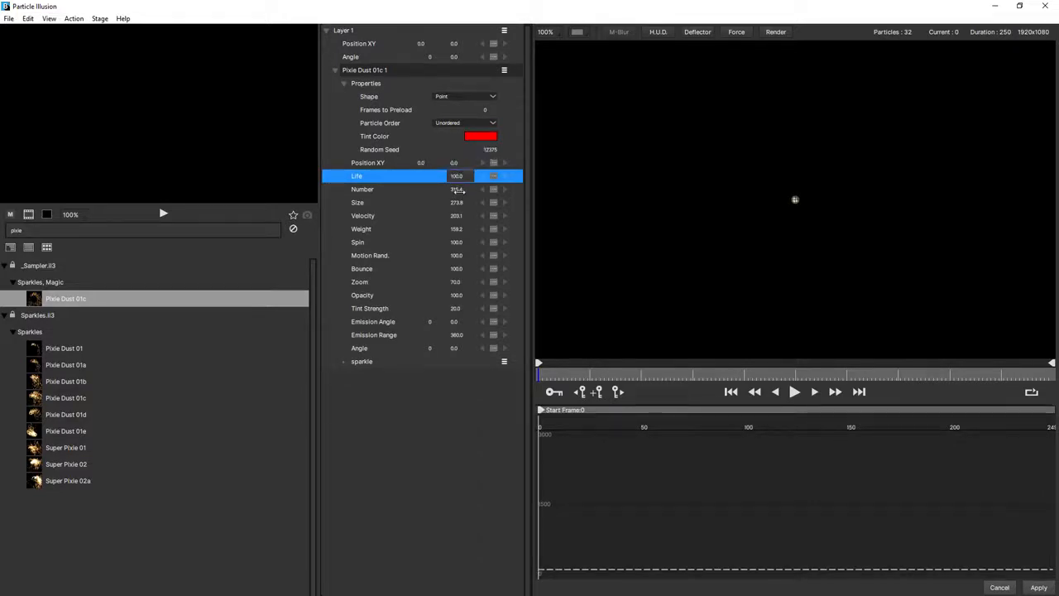
{"action": "left_click", "coordinate": [458, 189]}
{"action": "type", "text": "100"}
{"action": "key", "text": "Return"}
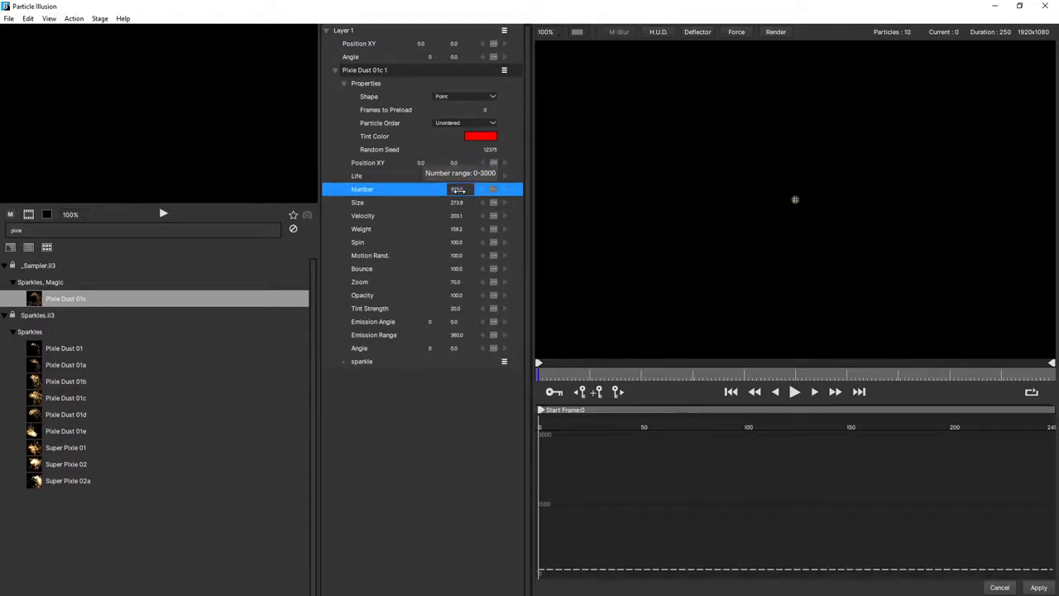
{"action": "left_click", "coordinate": [457, 215]}
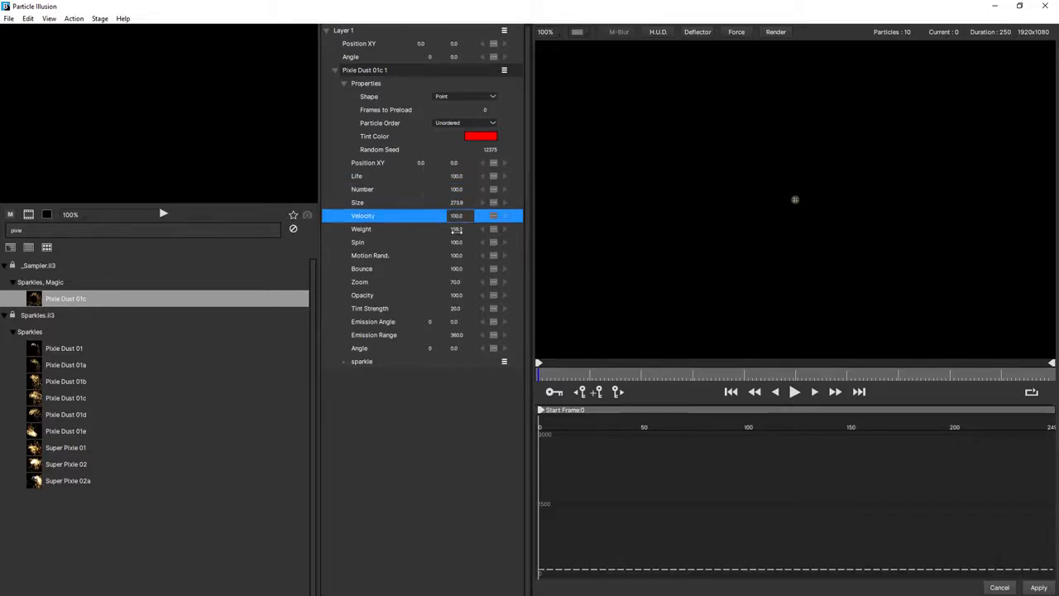
Set the Pixie Dust 01c emitter's Weight to 250 and preview the falling particles.
{"action": "left_click", "coordinate": [457, 230]}
{"action": "type", "text": "250"}
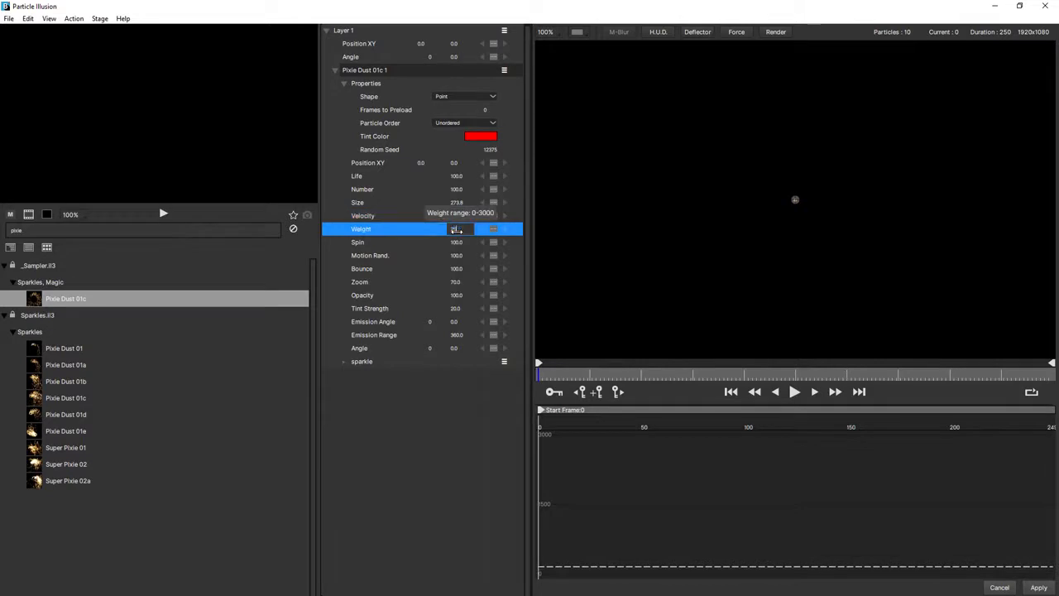
{"action": "left_click", "coordinate": [763, 478]}
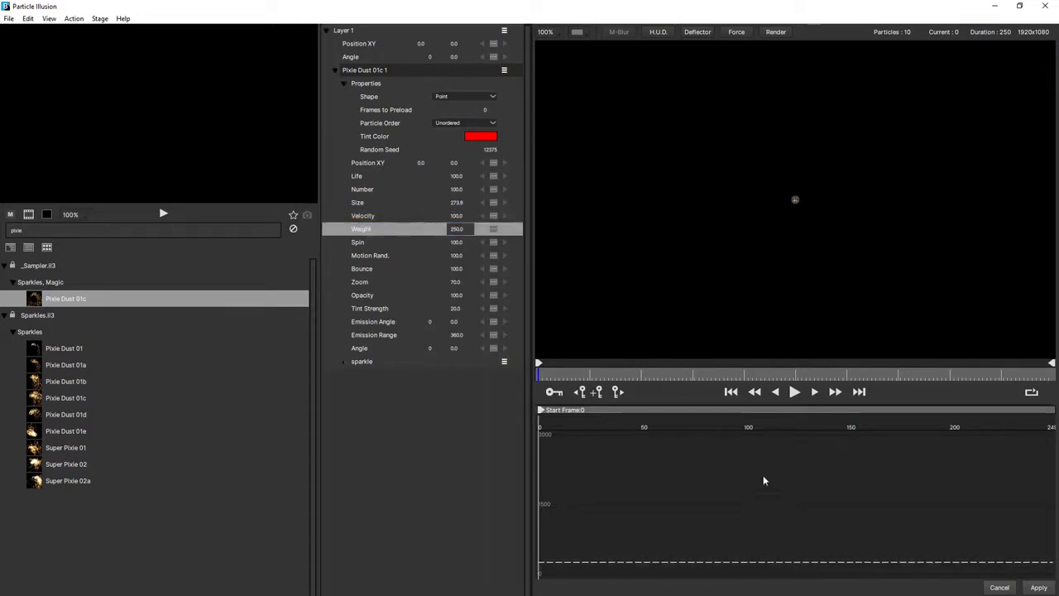
{"action": "key", "text": "space"}
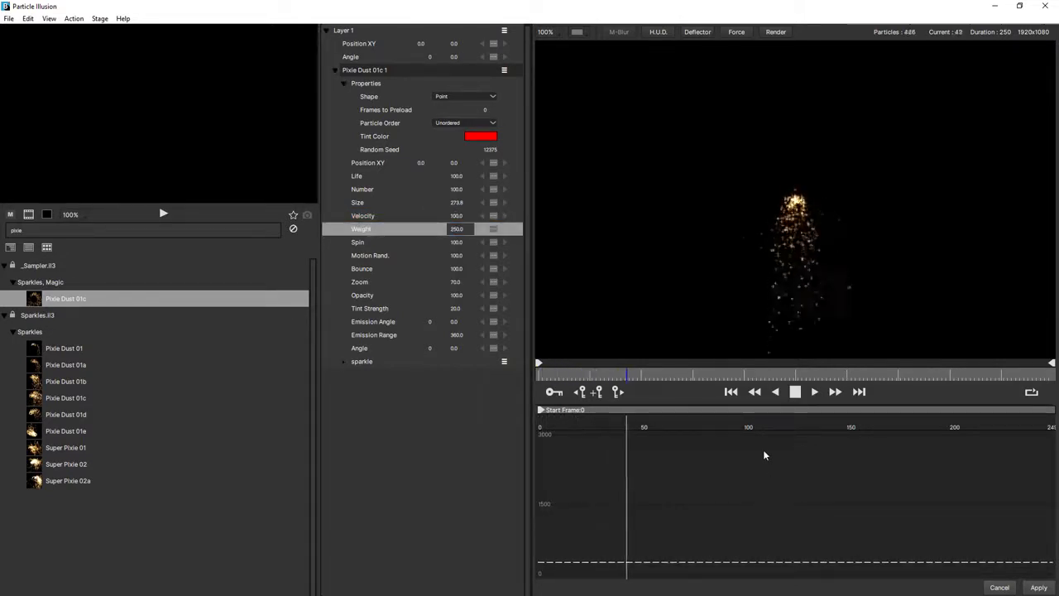
{"action": "key", "text": "space"}
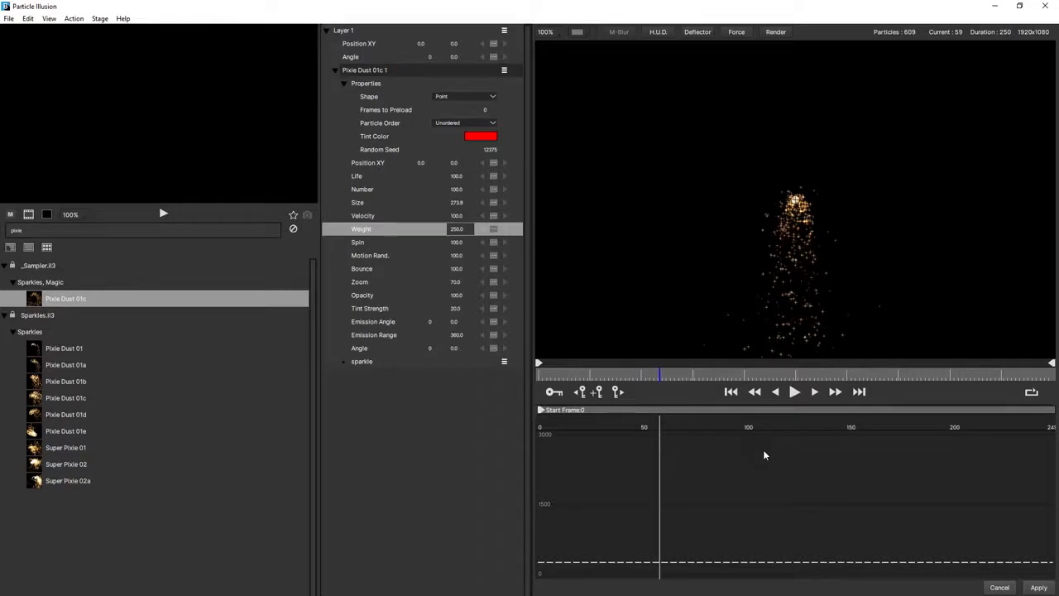
Set the sparkle particle's Life to 10 and its Life Variation to 15.
{"action": "left_click", "coordinate": [343, 360]}
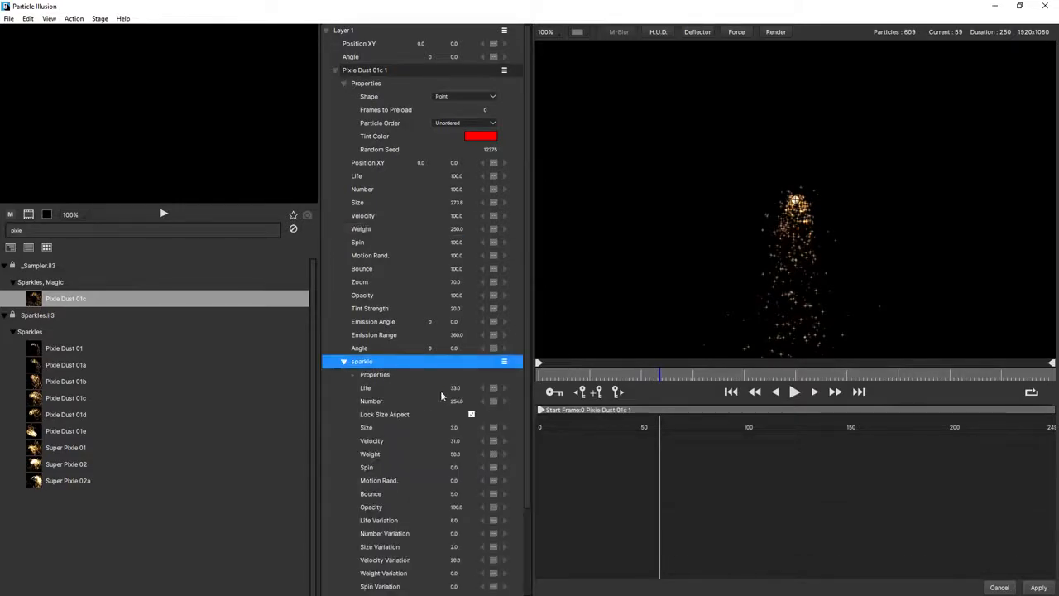
{"action": "left_click", "coordinate": [459, 387]}
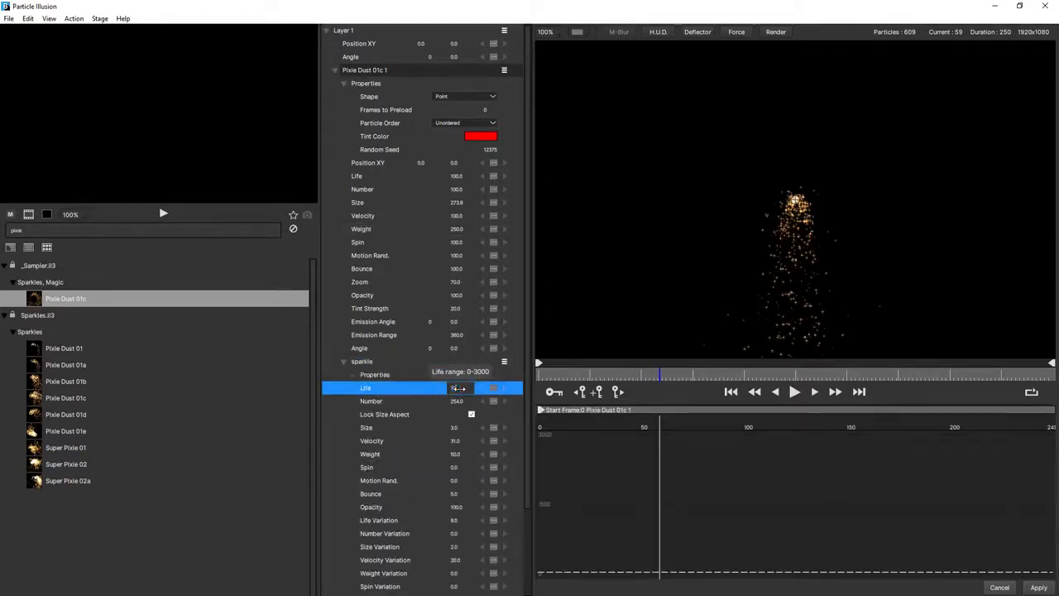
{"action": "key", "text": "Return"}
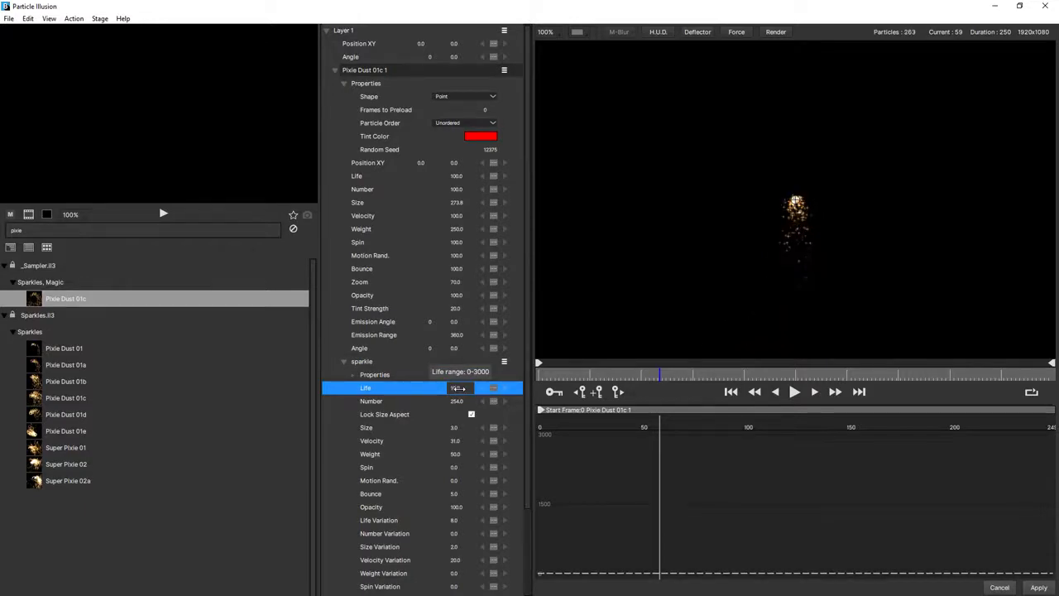
{"action": "left_click", "coordinate": [454, 520]}
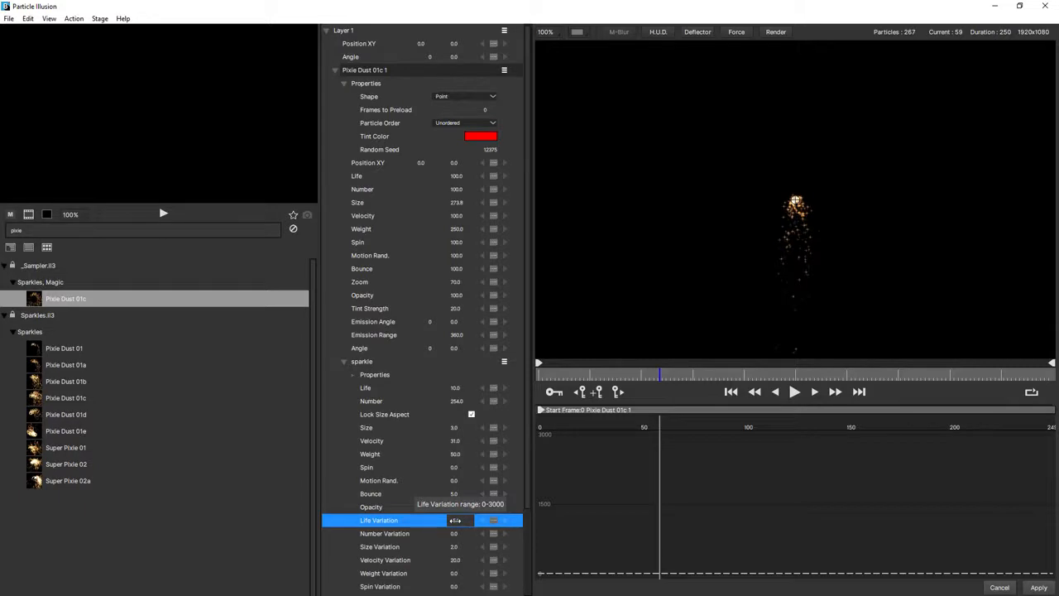
{"action": "type", "text": "15"}
{"action": "key", "text": "Return"}
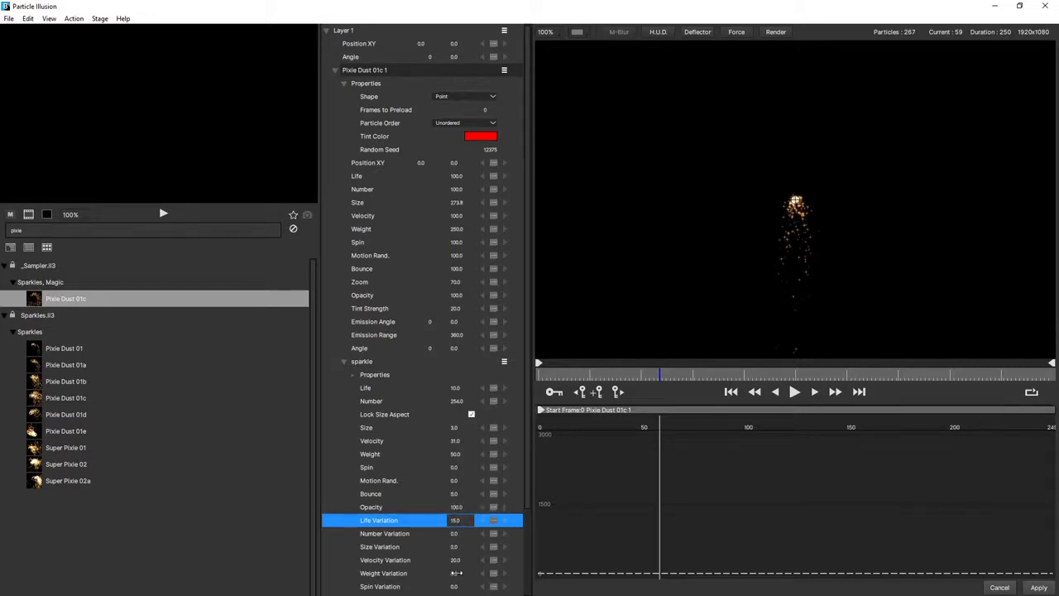
Set the sparkle particle's Weight Variation to 50 and preview the animation.
{"action": "left_click", "coordinate": [456, 573]}
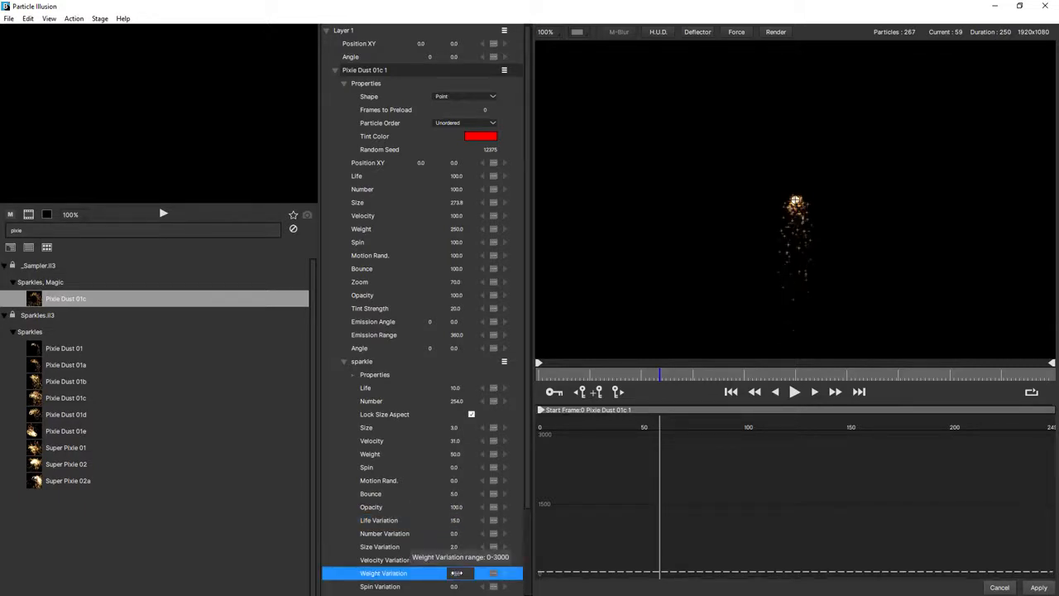
{"action": "type", "text": "50"}
{"action": "key", "text": "Return"}
{"action": "key", "text": "space"}
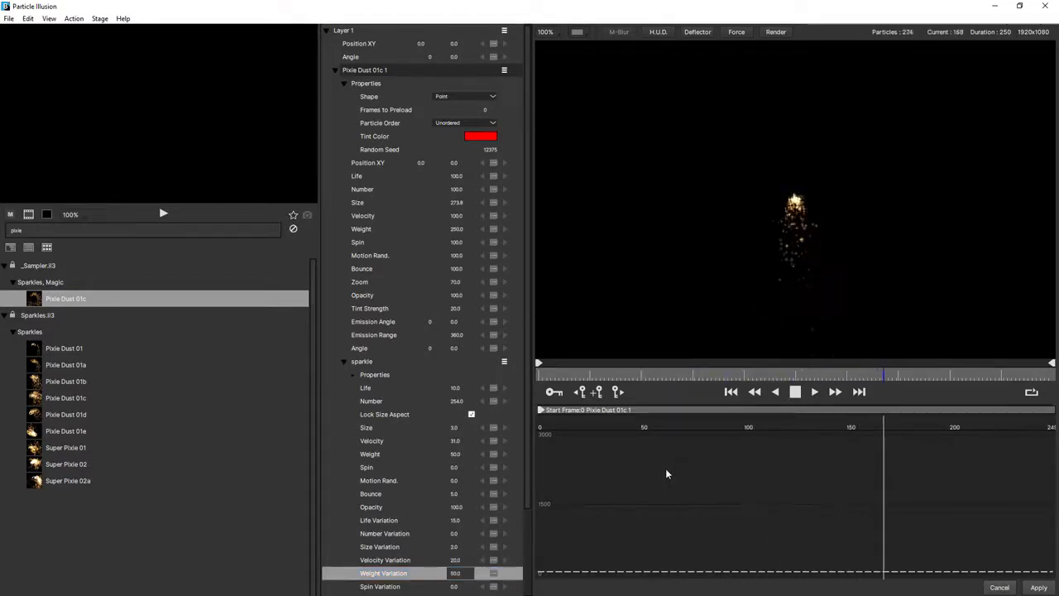
{"action": "key", "text": "space"}
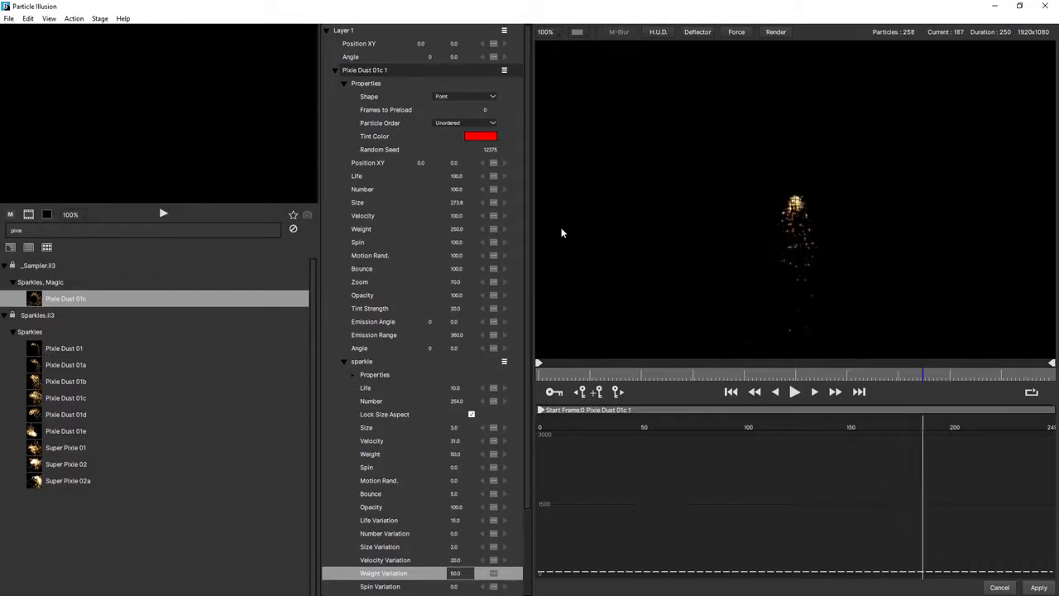
Convert the Pixie Dust 01c emitter into a super emitter and preview it from the first frame.
{"action": "left_click", "coordinate": [506, 70]}
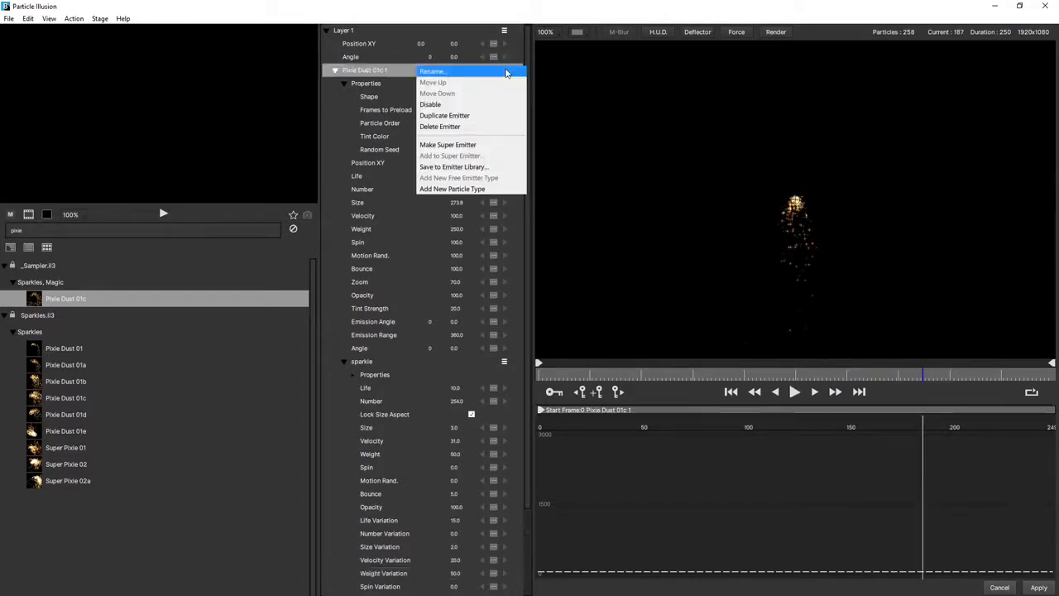
{"action": "left_click", "coordinate": [488, 145]}
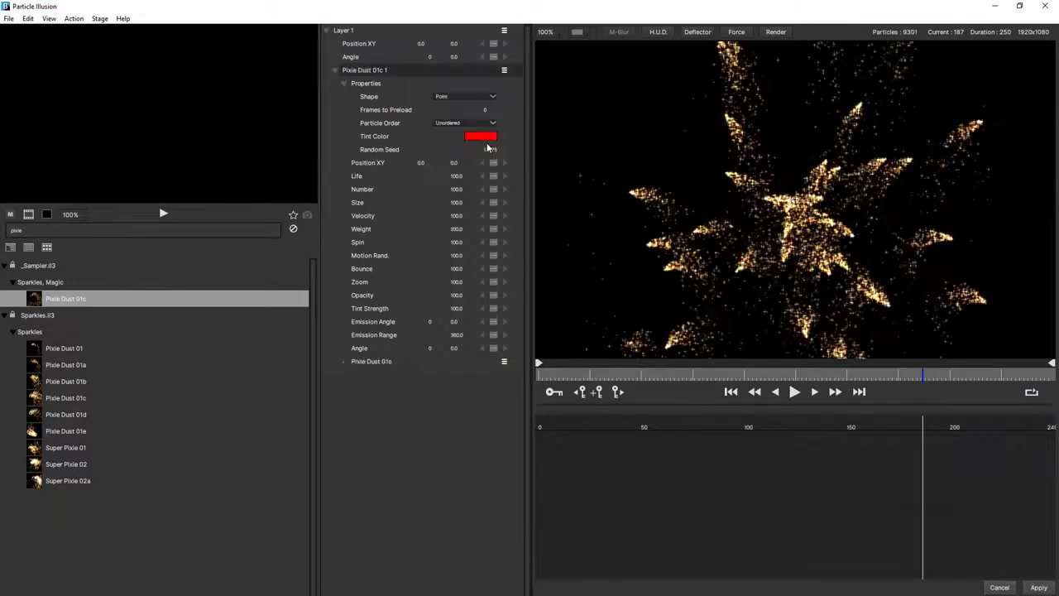
{"action": "left_click", "coordinate": [732, 393]}
{"action": "key", "text": "space"}
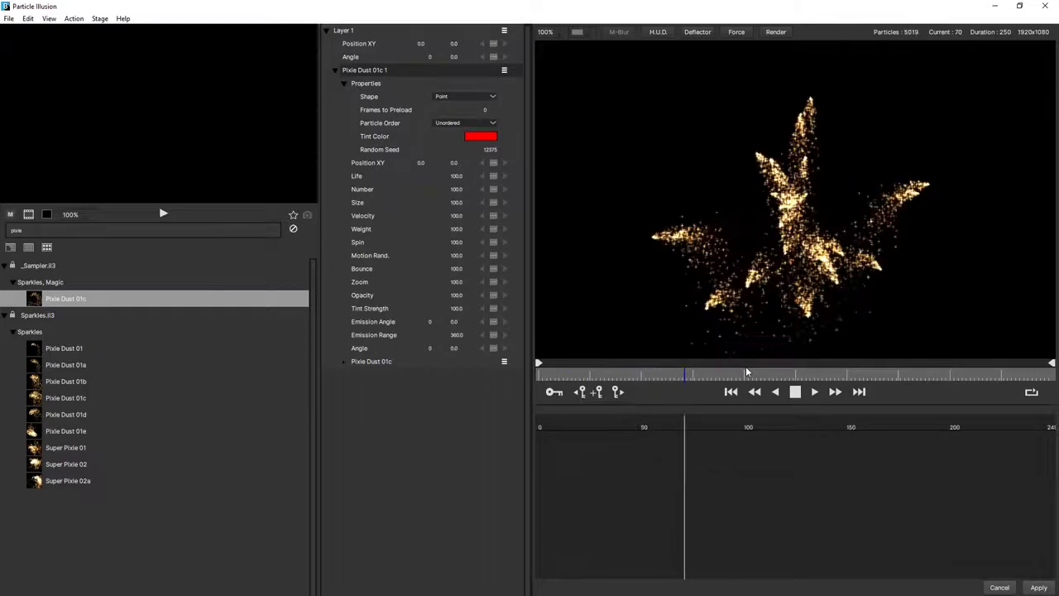
{"action": "key", "text": "space"}
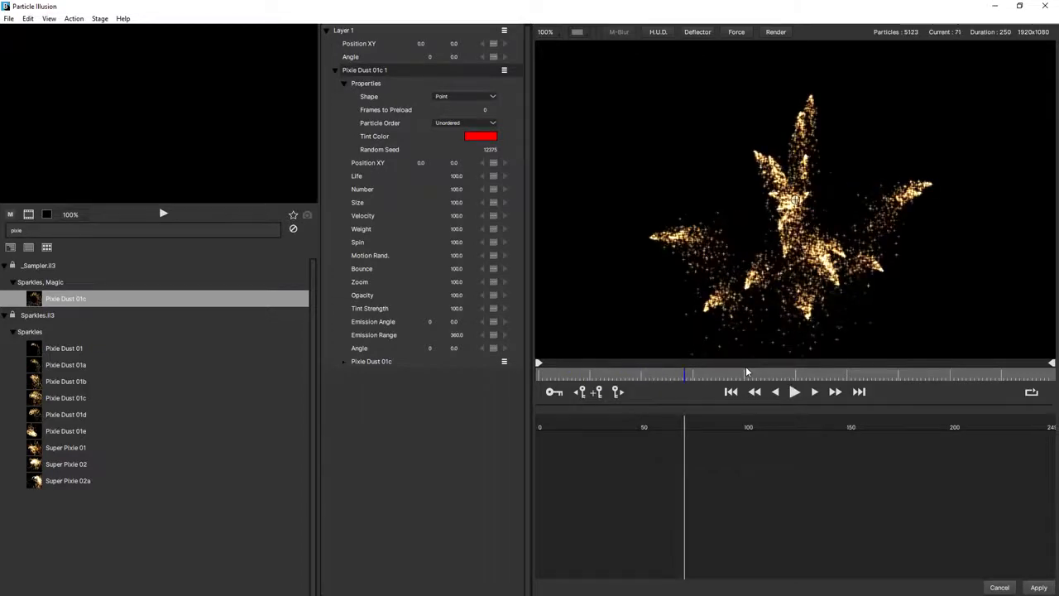
Set f-Life to 20 and f-Number to 50 for the free emitter inside the super emitter.
{"action": "left_click", "coordinate": [345, 362]}
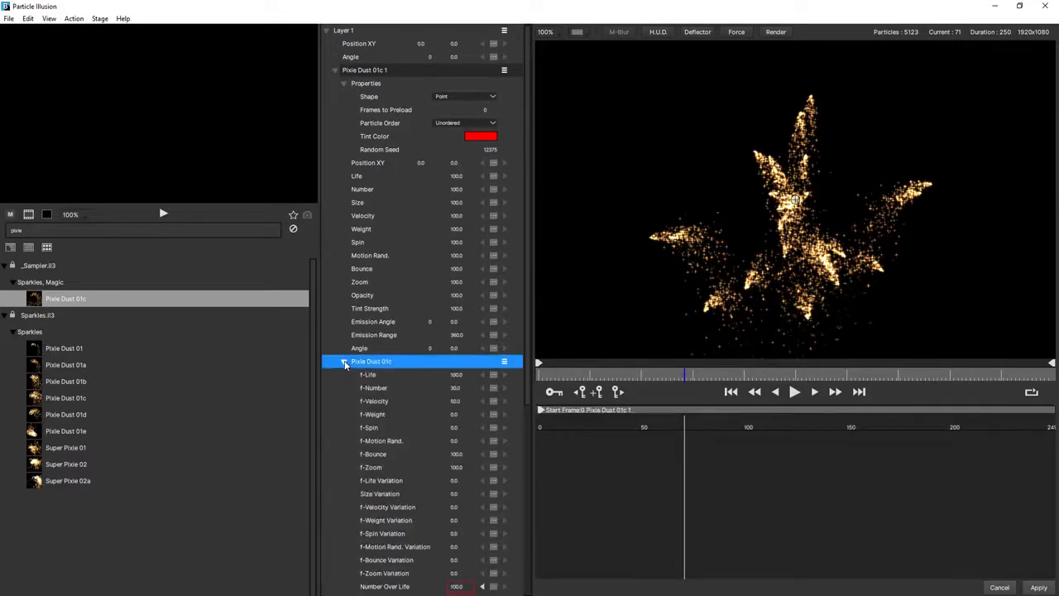
{"action": "left_click", "coordinate": [455, 374]}
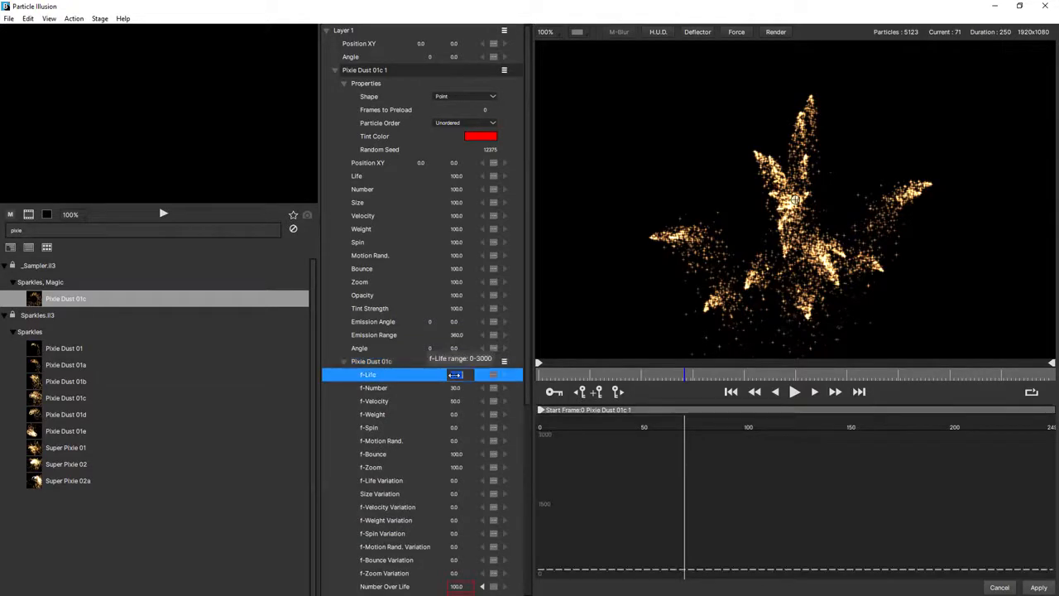
{"action": "left_click_drag", "start_coordinate": [455, 374], "coordinate": [454, 374]}
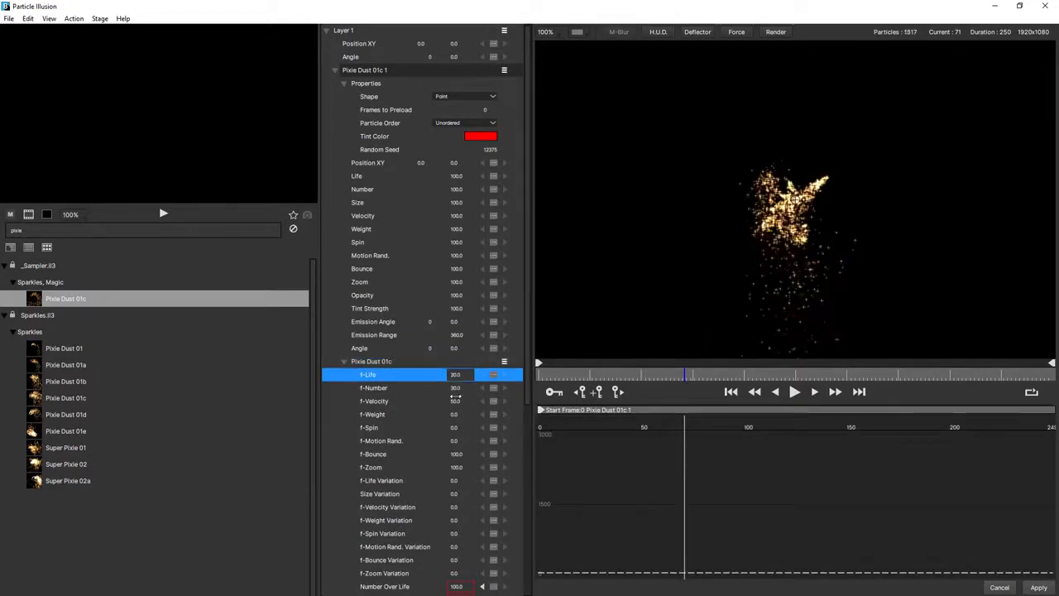
{"action": "left_click", "coordinate": [456, 388]}
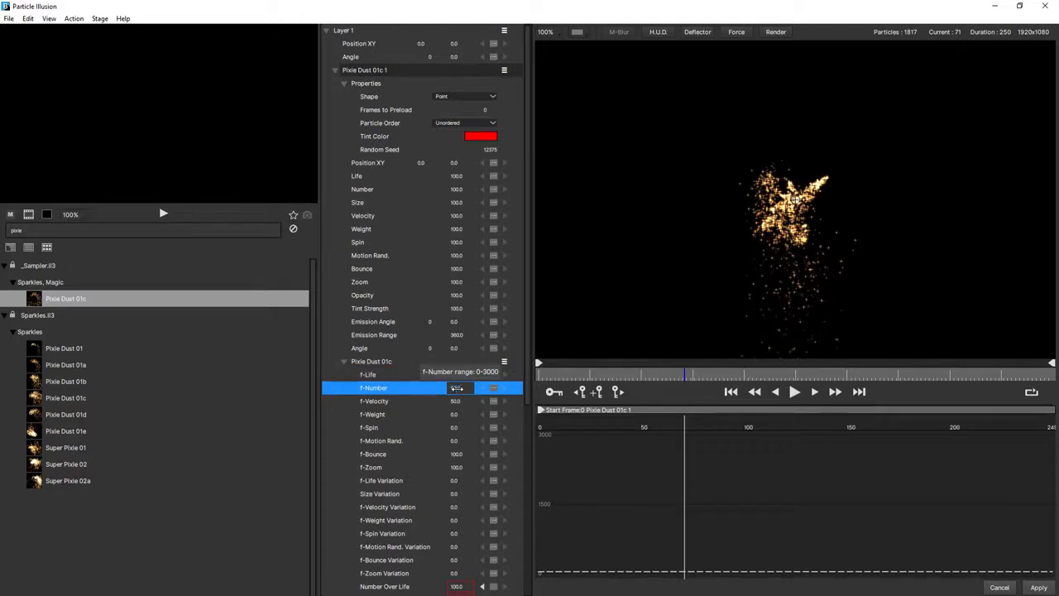
{"action": "left_click_drag", "start_coordinate": [457, 388], "coordinate": [458, 389]}
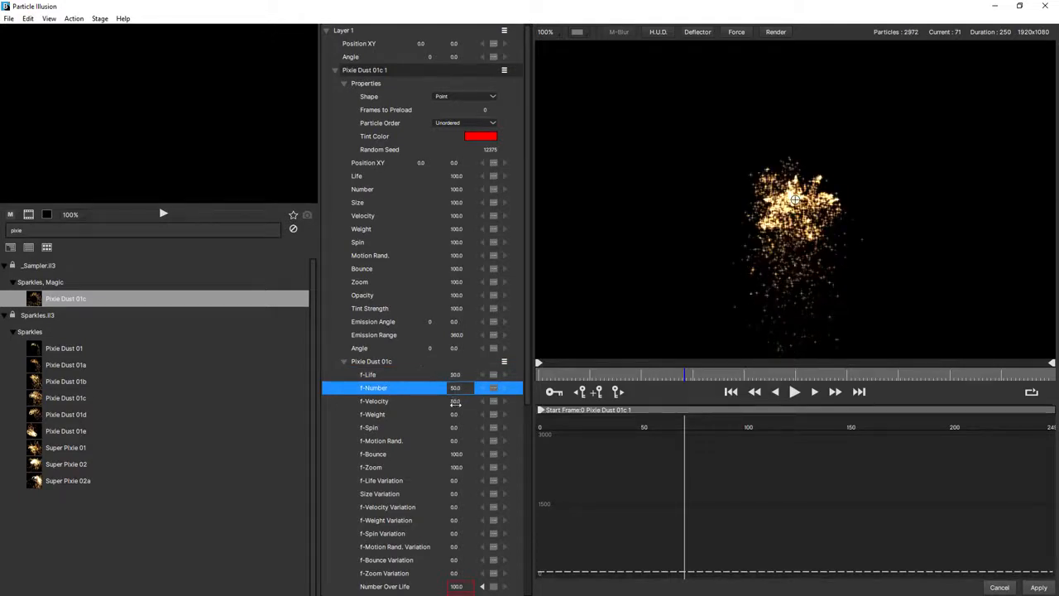
Set the free emitter's f-Velocity to 300 and play back the burst.
{"action": "left_click", "coordinate": [456, 400]}
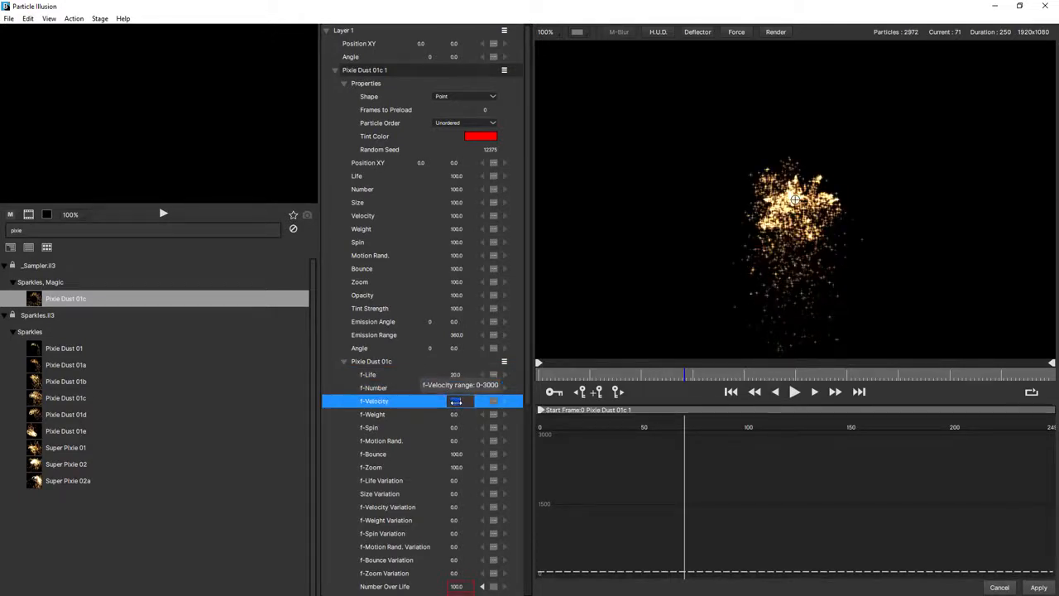
{"action": "type", "text": "300"}
{"action": "key", "text": "Return"}
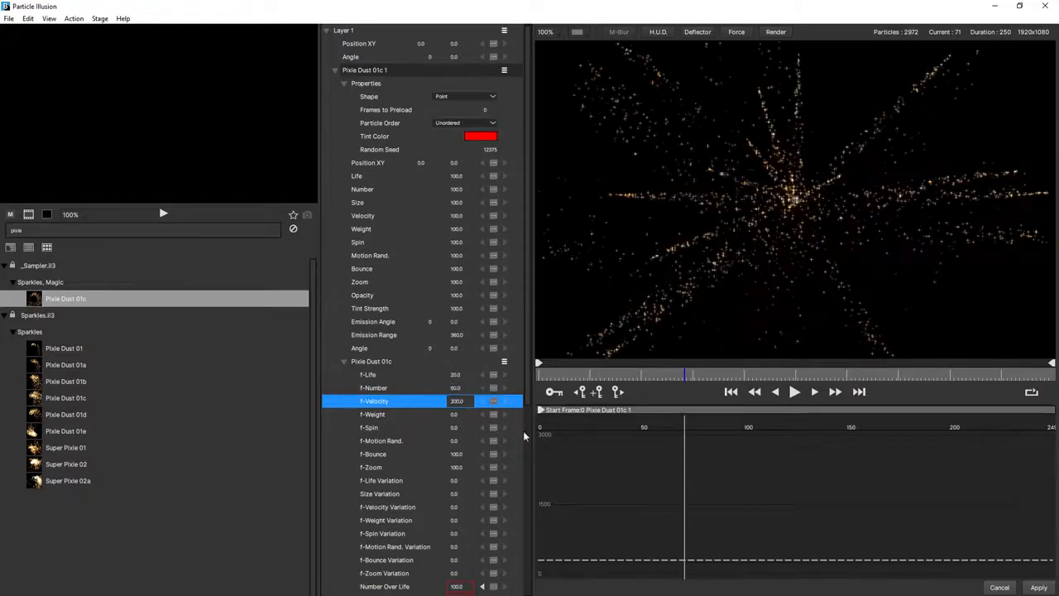
{"action": "left_click", "coordinate": [690, 469]}
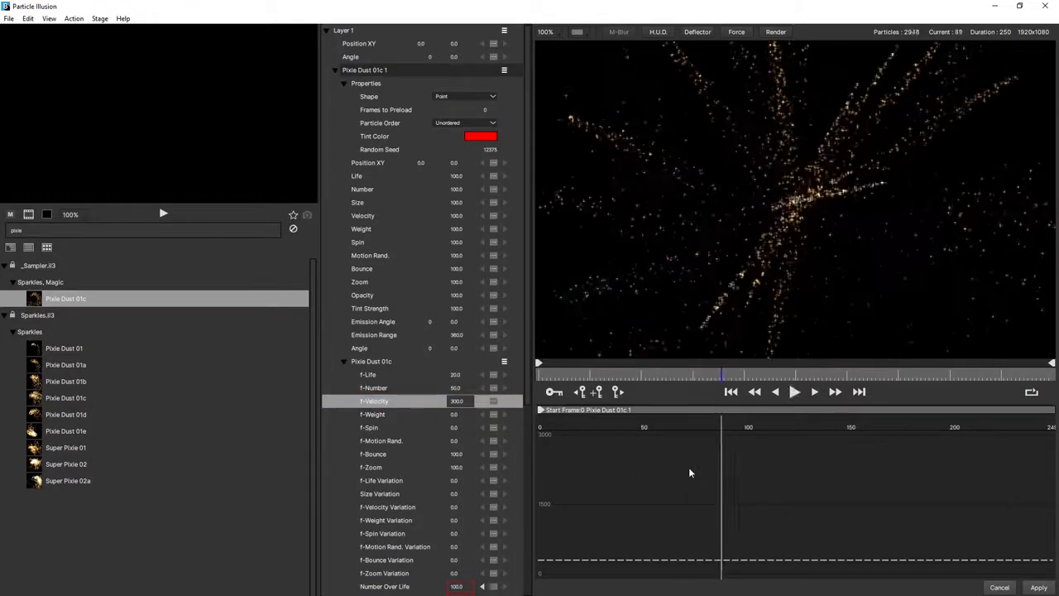
{"action": "key", "text": "space"}
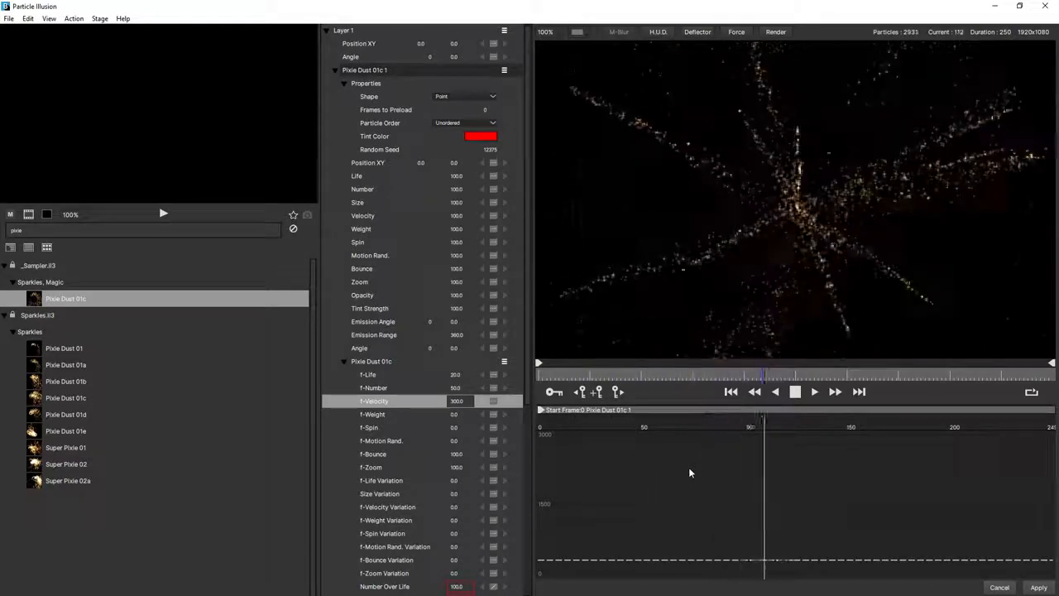
{"action": "key", "text": "space"}
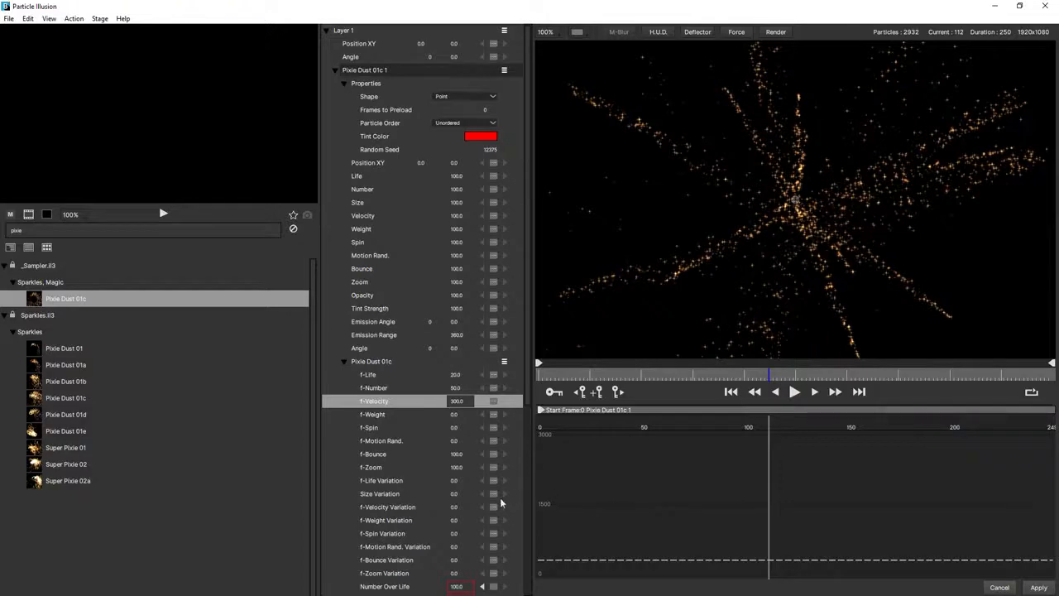
Raise the free emitter's f-Velocity Variation to 98 and preview the animation.
{"action": "left_click_drag", "start_coordinate": [451, 507], "coordinate": [509, 506]}
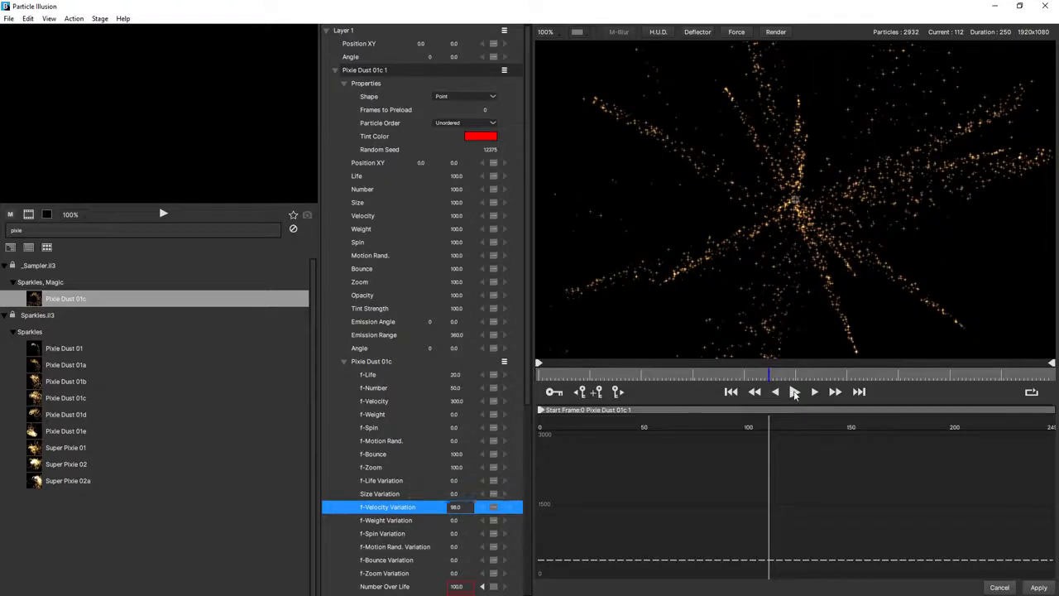
{"action": "left_click", "coordinate": [794, 392]}
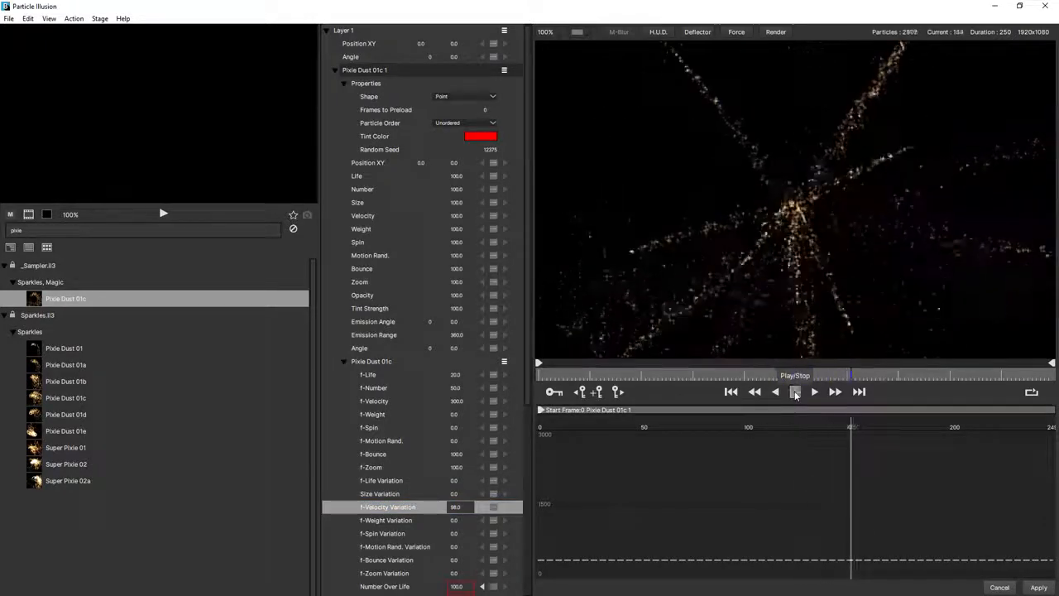
{"action": "left_click", "coordinate": [794, 392]}
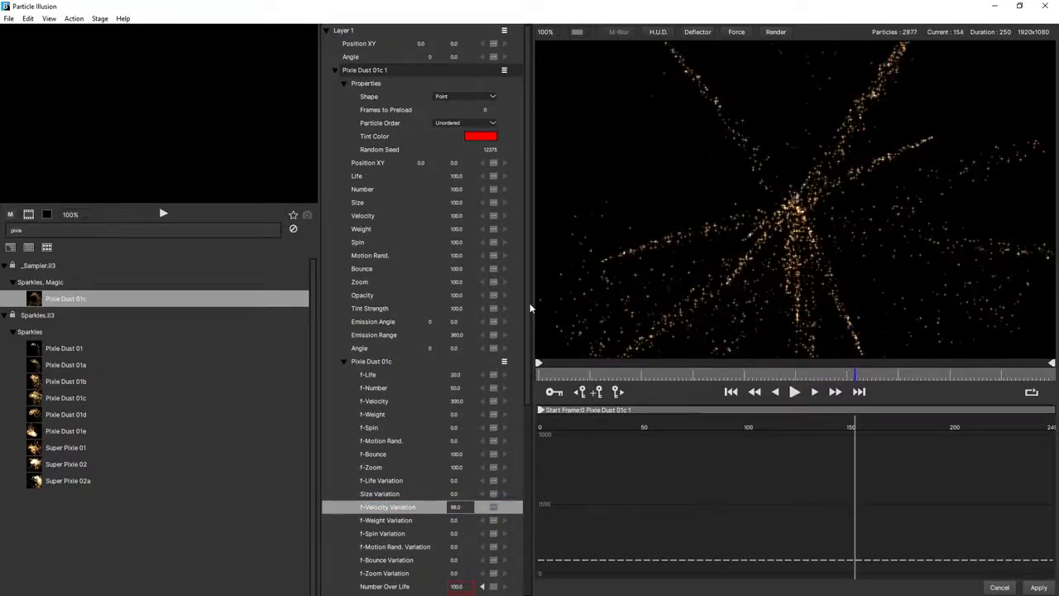
Raise the starting keyframe of the free emitter's f-Velocity Over Life graph to about 195.
{"action": "left_click_drag", "start_coordinate": [527, 310], "coordinate": [532, 519]}
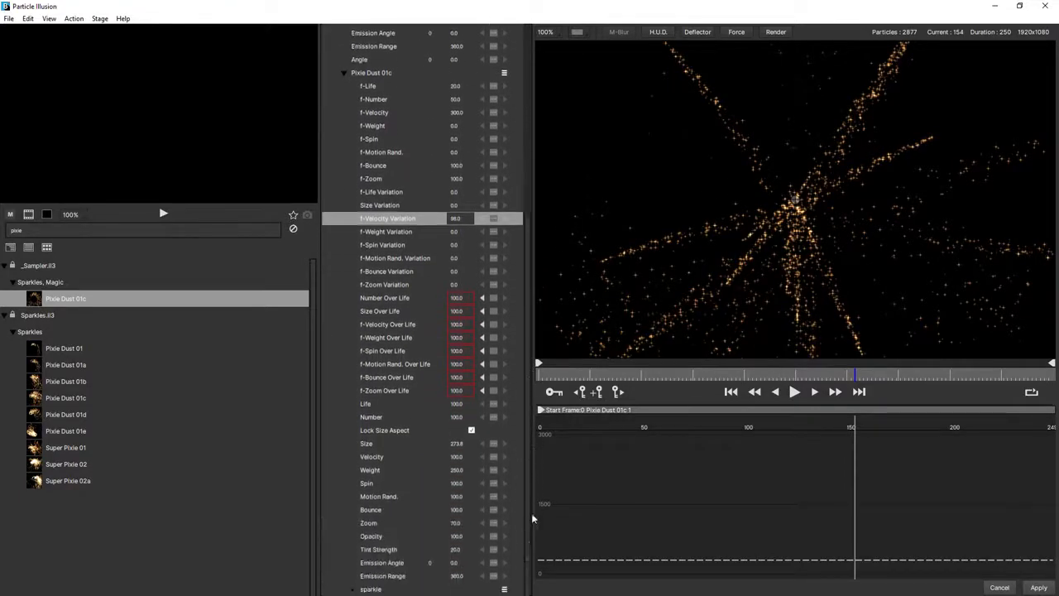
{"action": "left_click", "coordinate": [392, 326]}
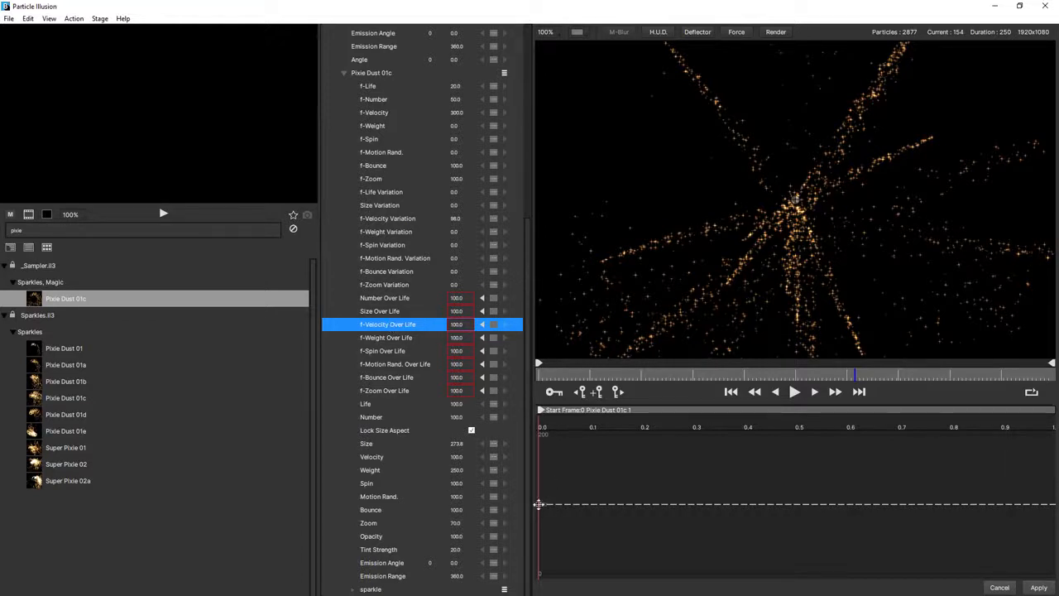
{"action": "left_click_drag", "start_coordinate": [539, 504], "coordinate": [537, 484]}
{"action": "left_click_drag", "start_coordinate": [538, 445], "coordinate": [538, 439]}
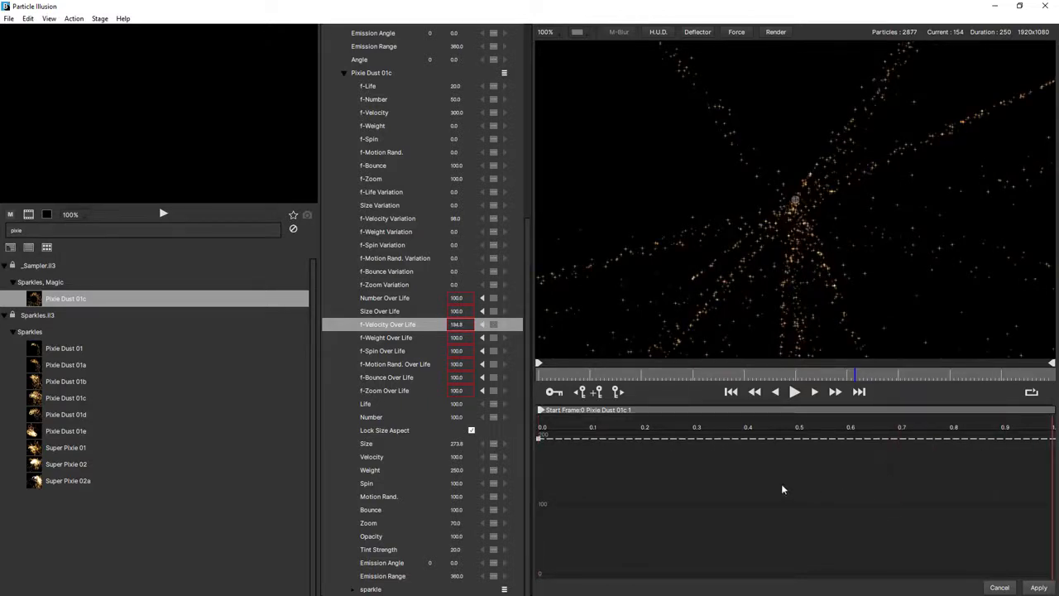
Make the f-Velocity Over Life curve Linear and lower its end-of-life keyframe to nearly 0.
{"action": "left_click", "coordinate": [493, 324]}
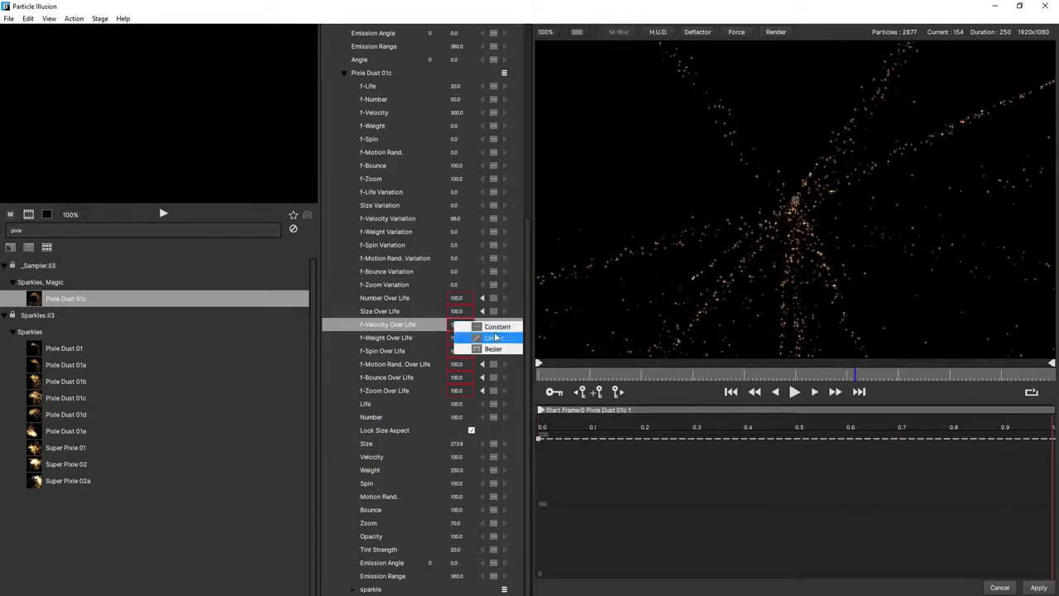
{"action": "left_click", "coordinate": [495, 335]}
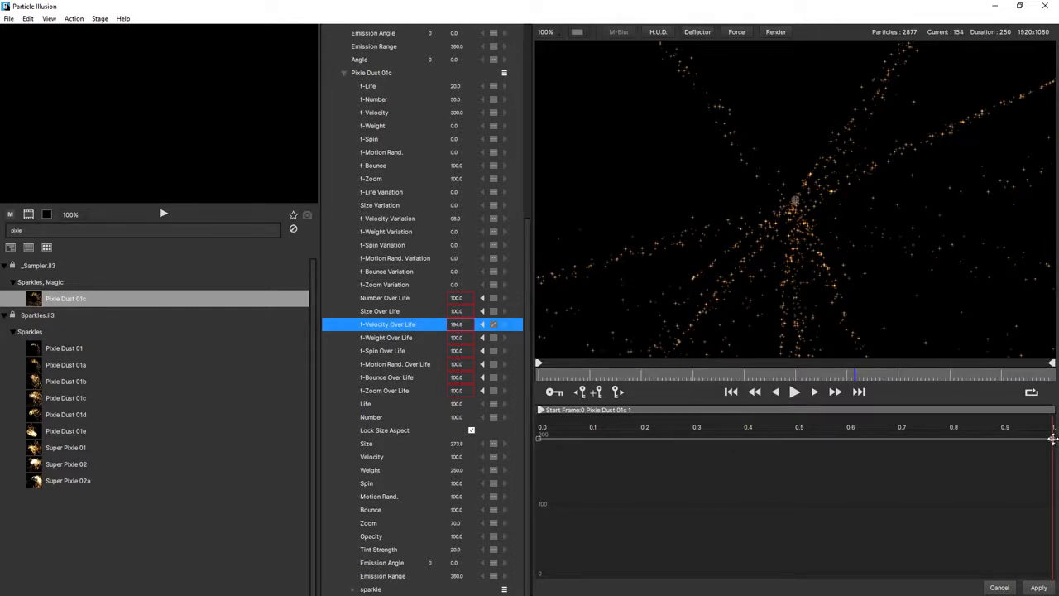
{"action": "left_click_drag", "start_coordinate": [1053, 439], "coordinate": [1050, 571]}
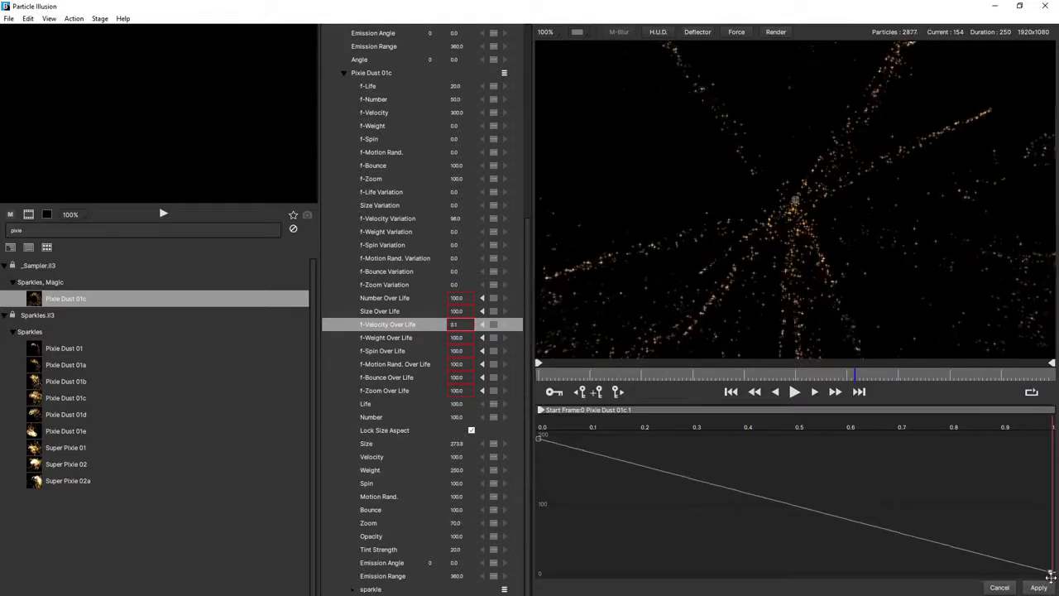
Play the burst back from the first frame to check the effect of the velocity falloff.
{"action": "left_click", "coordinate": [731, 394]}
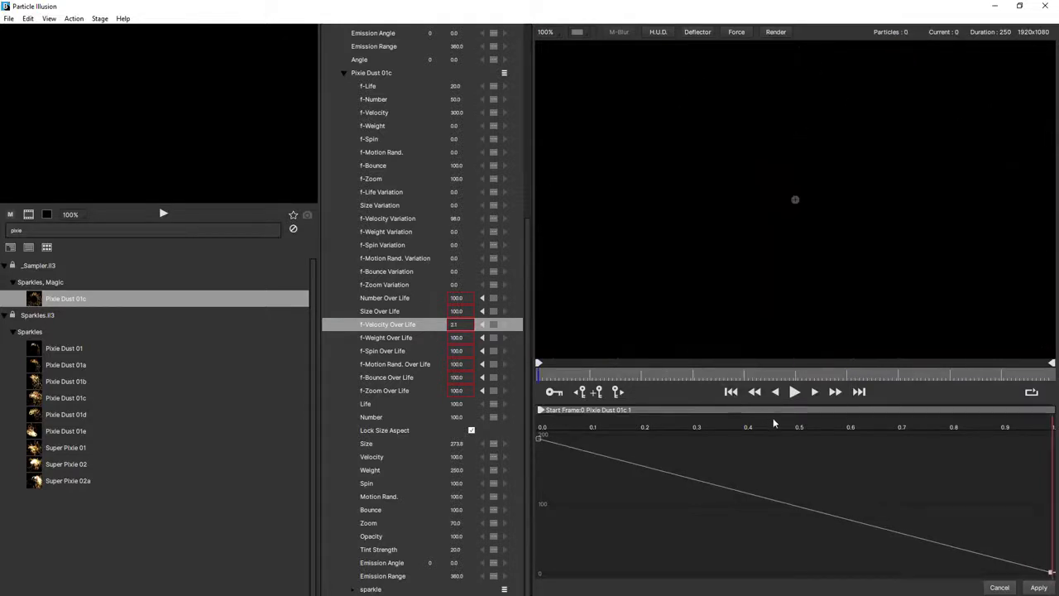
{"action": "key", "text": "space"}
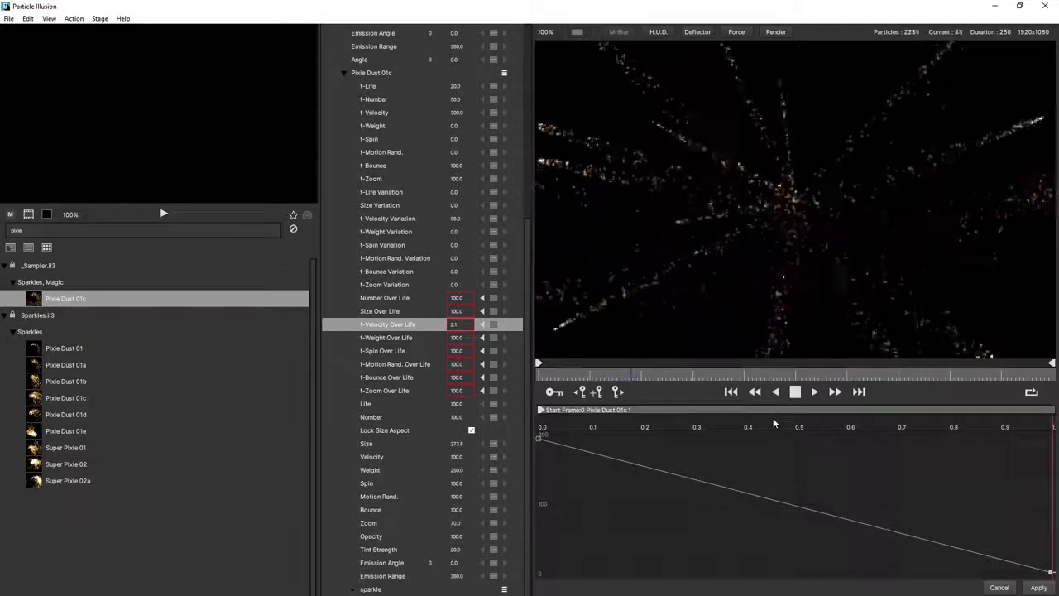
{"action": "key", "text": "space"}
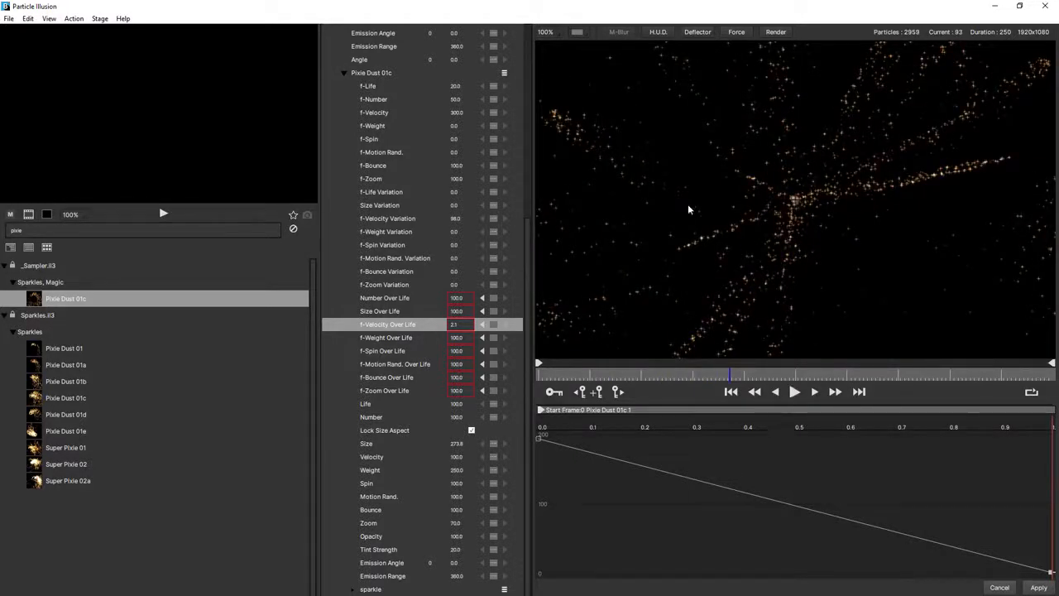
Set the free emitter's f-Weight to 500 and preview the animation.
{"action": "left_click", "coordinate": [455, 125]}
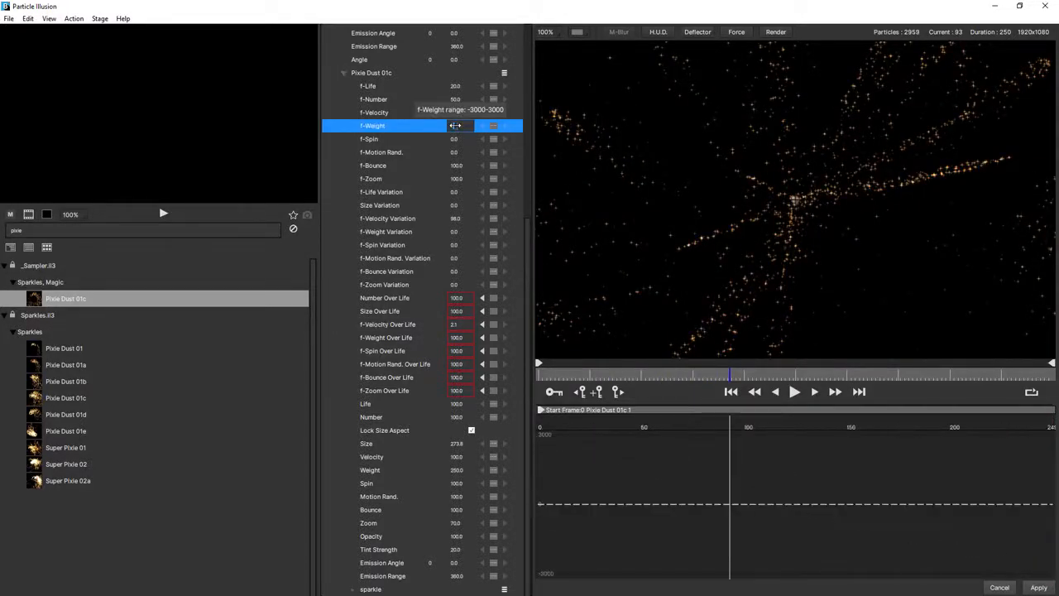
{"action": "type", "text": "500"}
{"action": "key", "text": "Return"}
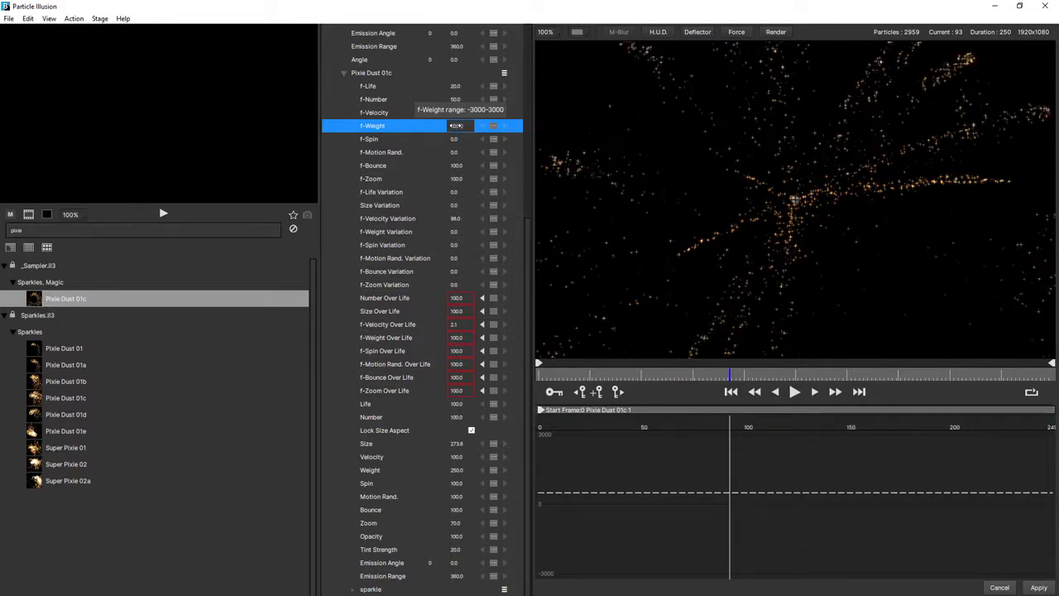
{"action": "left_click", "coordinate": [650, 475]}
{"action": "key", "text": "space"}
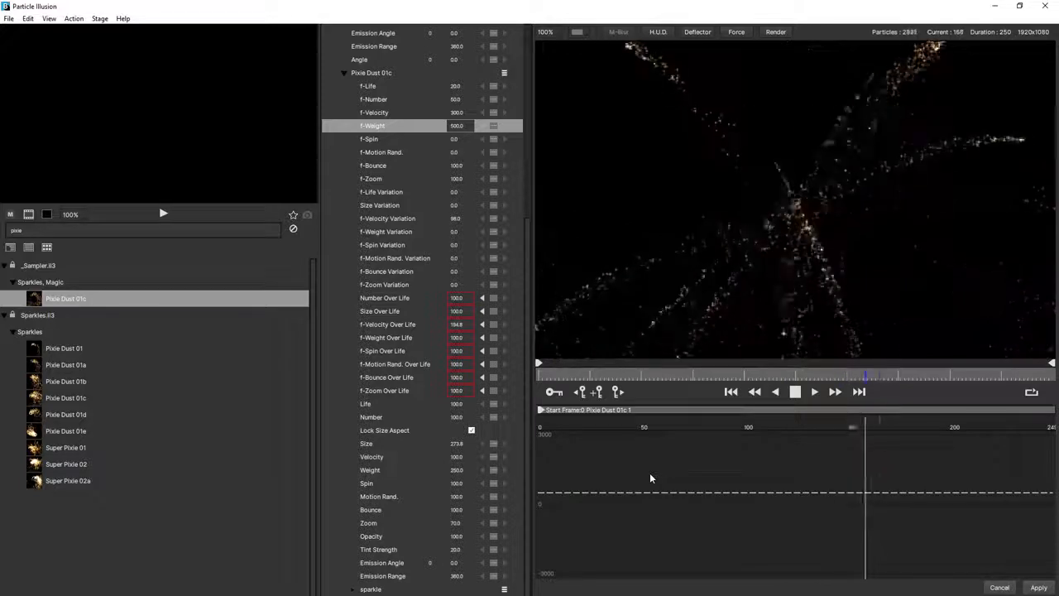
{"action": "key", "text": "space"}
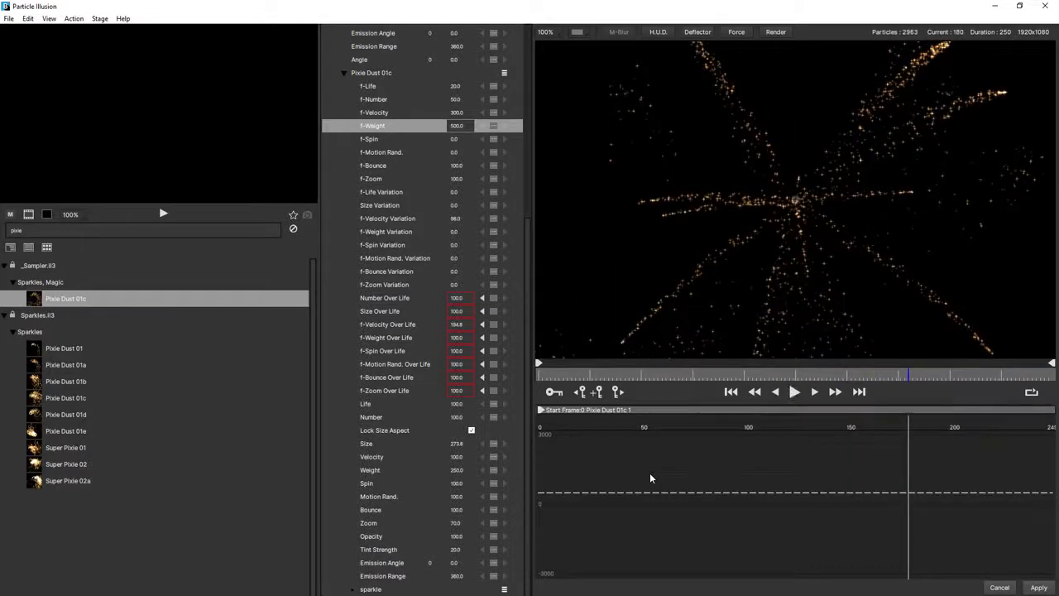
Shape f-Weight Over Life with a starting keyframe of about 2 and a keyframe near 0.17 of about 78, checking the early frames.
{"action": "left_click", "coordinate": [403, 341]}
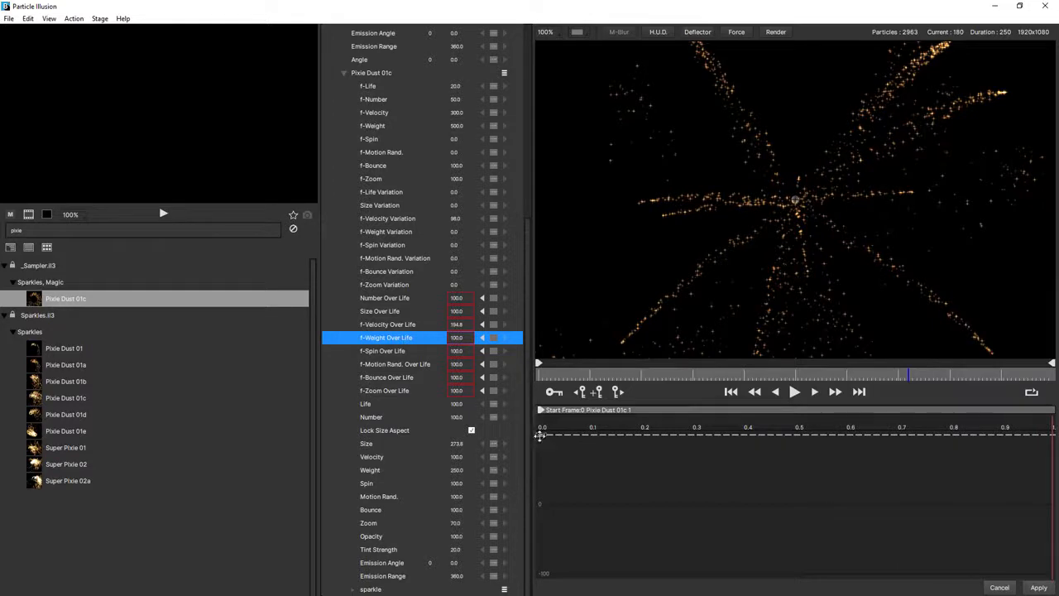
{"action": "left_click_drag", "start_coordinate": [541, 435], "coordinate": [536, 502]}
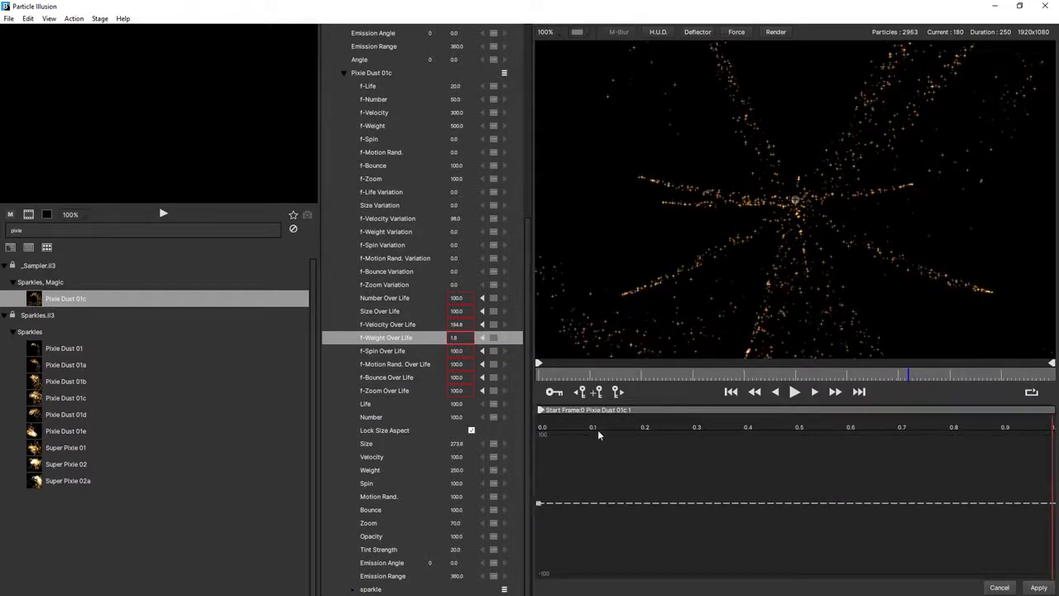
{"action": "left_click_drag", "start_coordinate": [610, 427], "coordinate": [626, 423]}
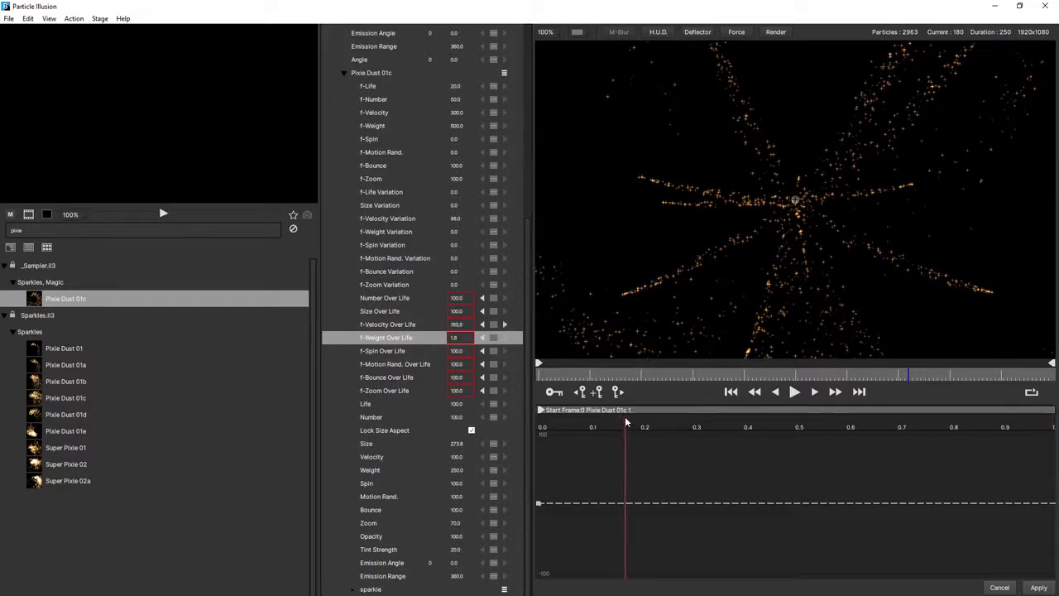
{"action": "left_click", "coordinate": [627, 501]}
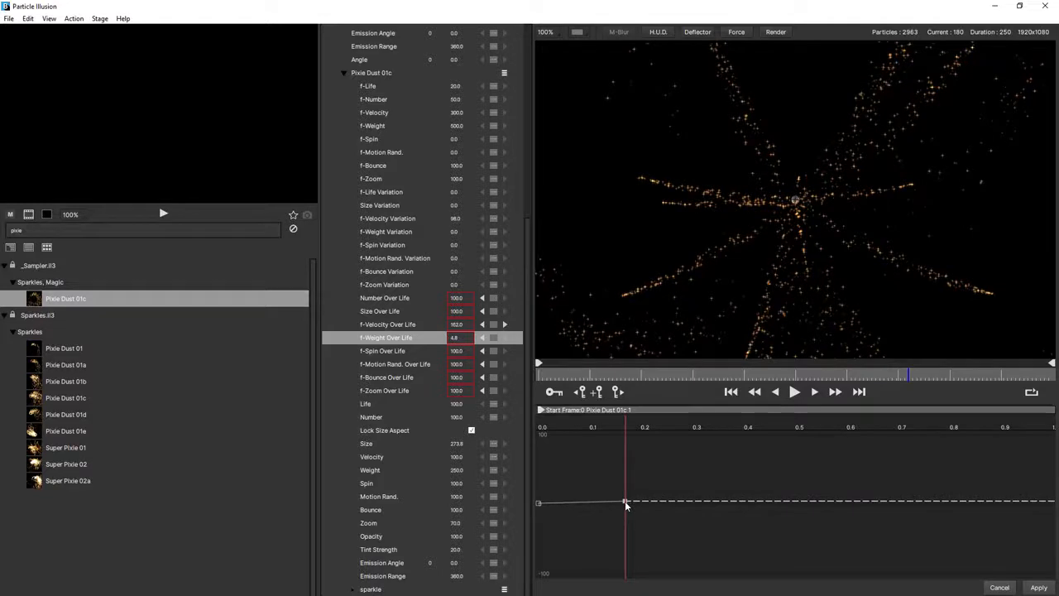
{"action": "left_click_drag", "start_coordinate": [625, 501], "coordinate": [628, 449]}
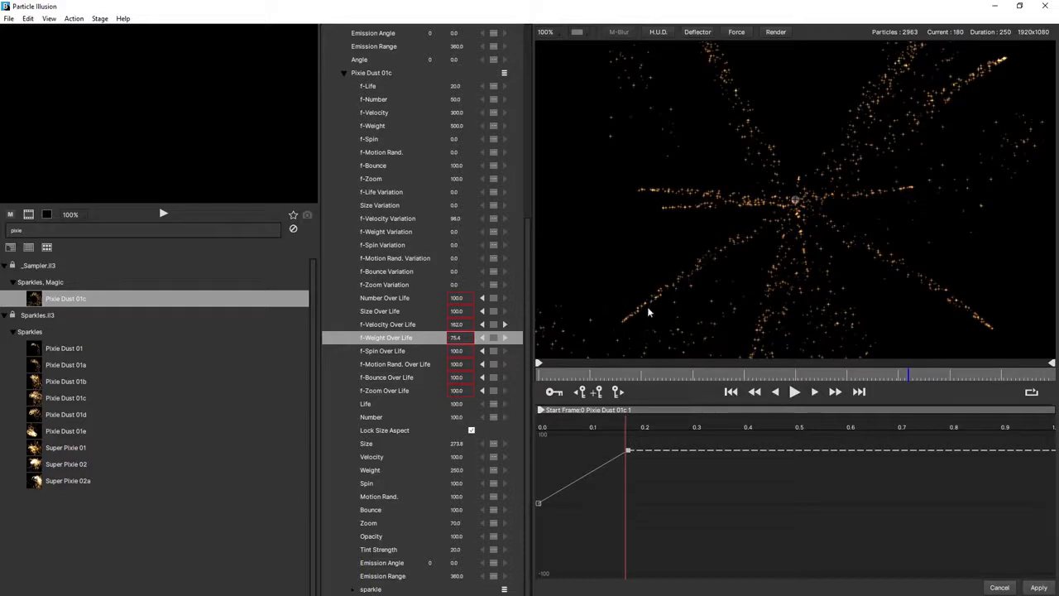
{"action": "left_click", "coordinate": [576, 374]}
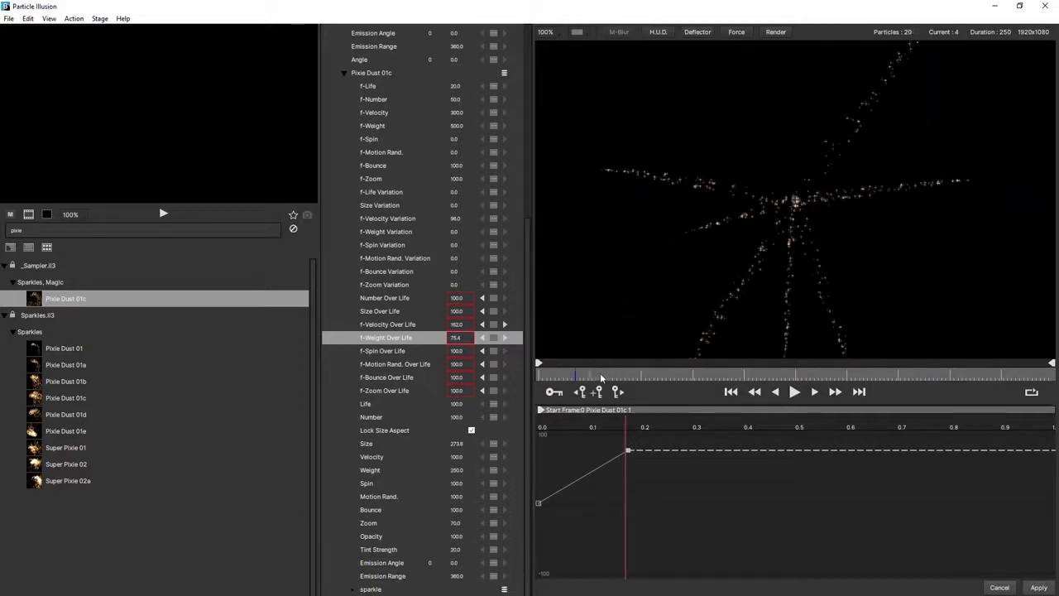
{"action": "left_click", "coordinate": [554, 374]}
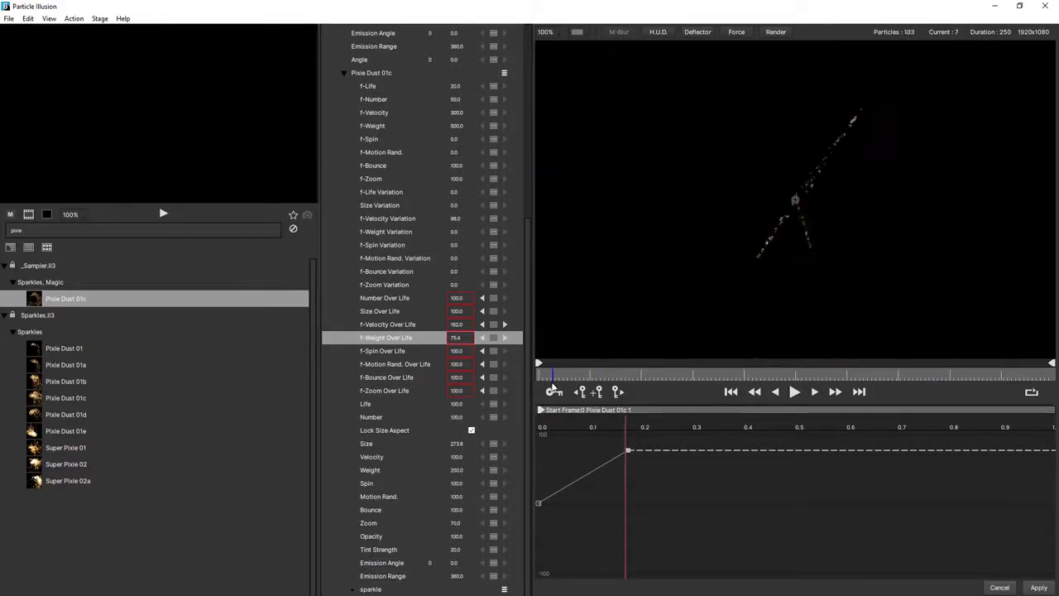
{"action": "left_click_drag", "start_coordinate": [554, 384], "coordinate": [601, 383]}
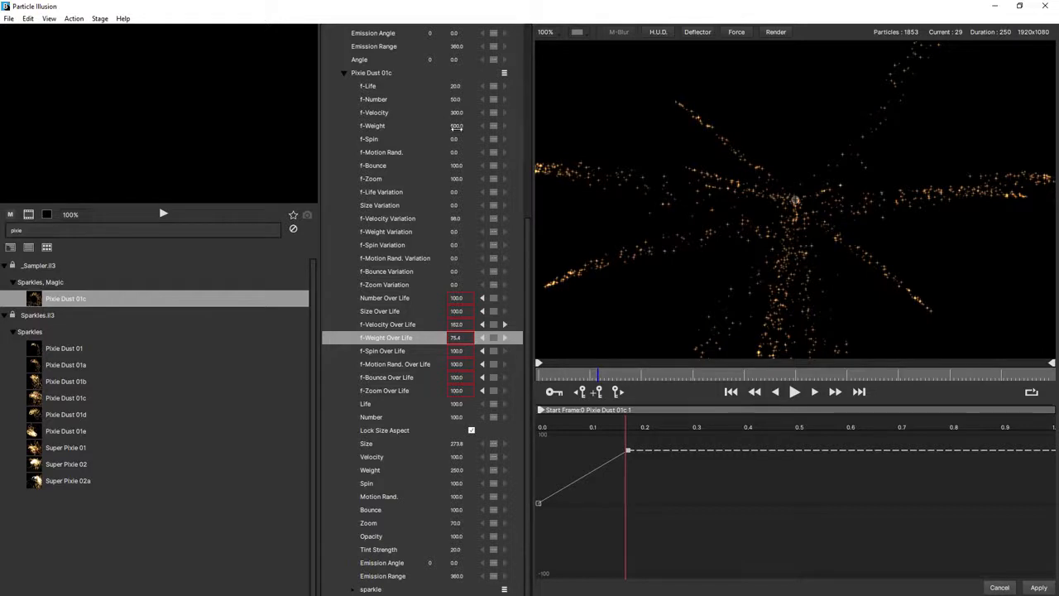
Raise the free emitter's f-Weight to 1306 and play the burst from the first frame.
{"action": "left_click", "coordinate": [456, 126]}
{"action": "left_click_drag", "start_coordinate": [474, 124], "coordinate": [910, 169]}
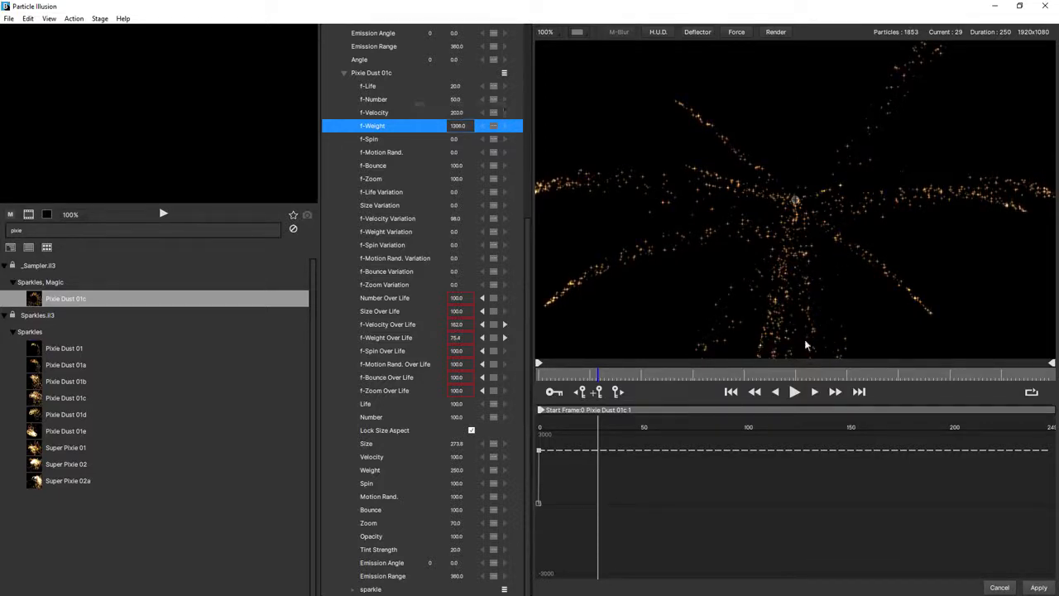
{"action": "left_click", "coordinate": [727, 397]}
{"action": "key", "text": "space"}
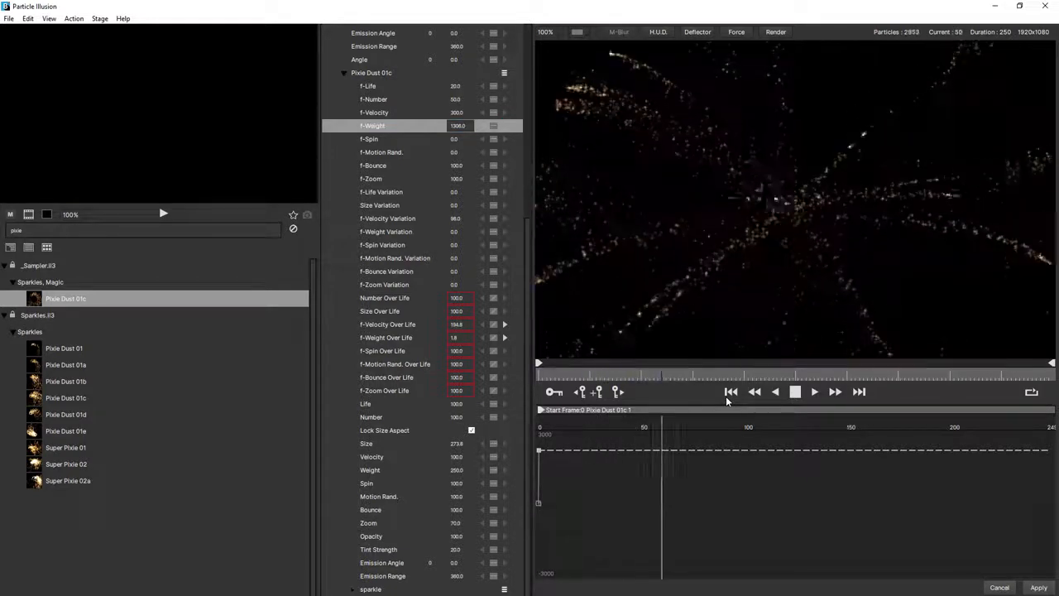
{"action": "key", "text": "space"}
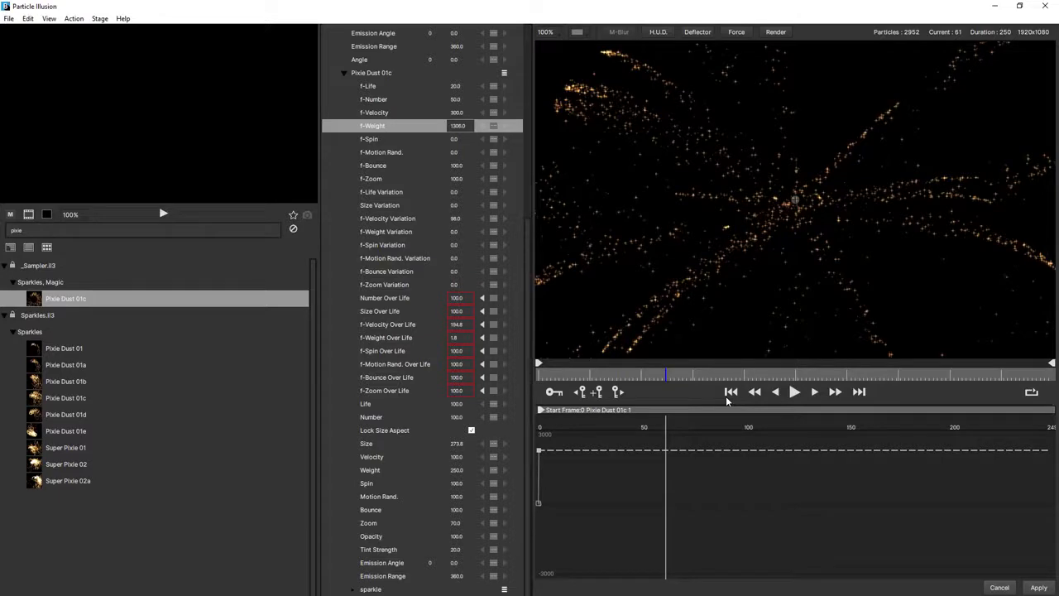
Make Size Over Life a Linear curve from 200 at the start to about 5 at end of life, and preview the burst.
{"action": "left_click", "coordinate": [374, 312]}
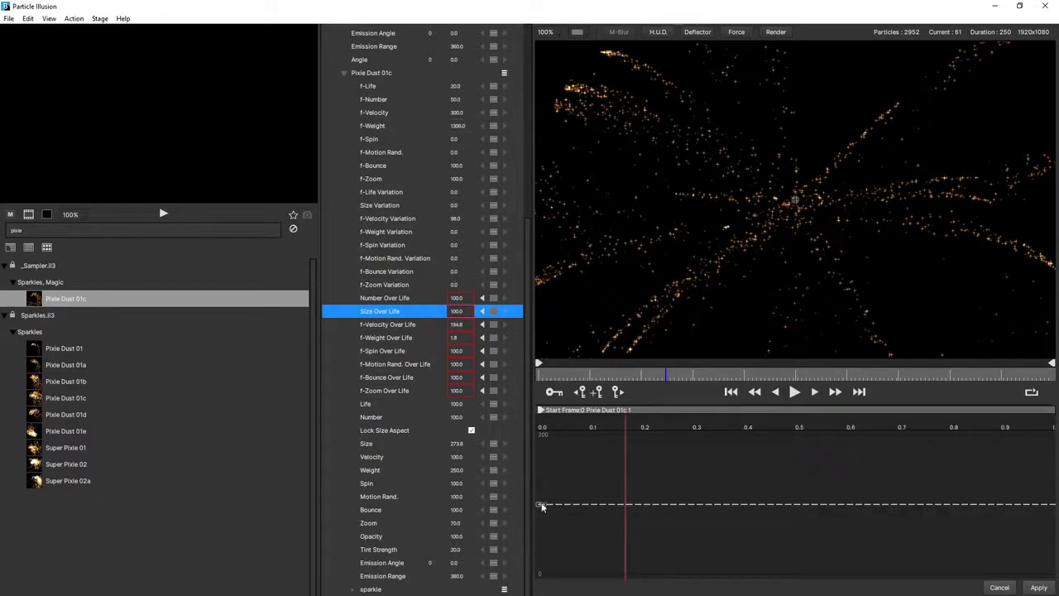
{"action": "left_click_drag", "start_coordinate": [539, 503], "coordinate": [533, 418]}
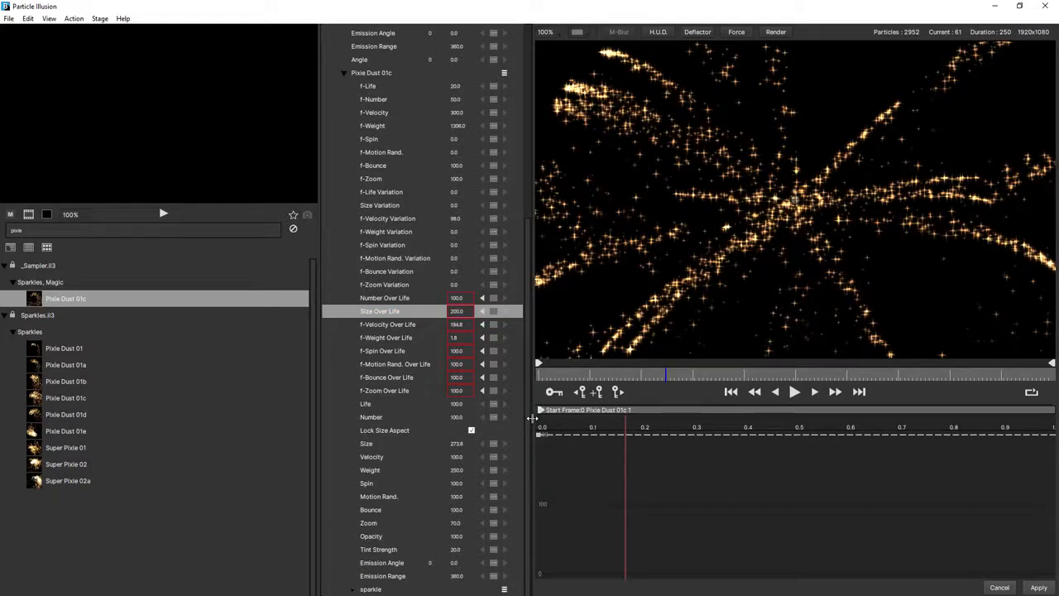
{"action": "left_click", "coordinate": [1052, 426]}
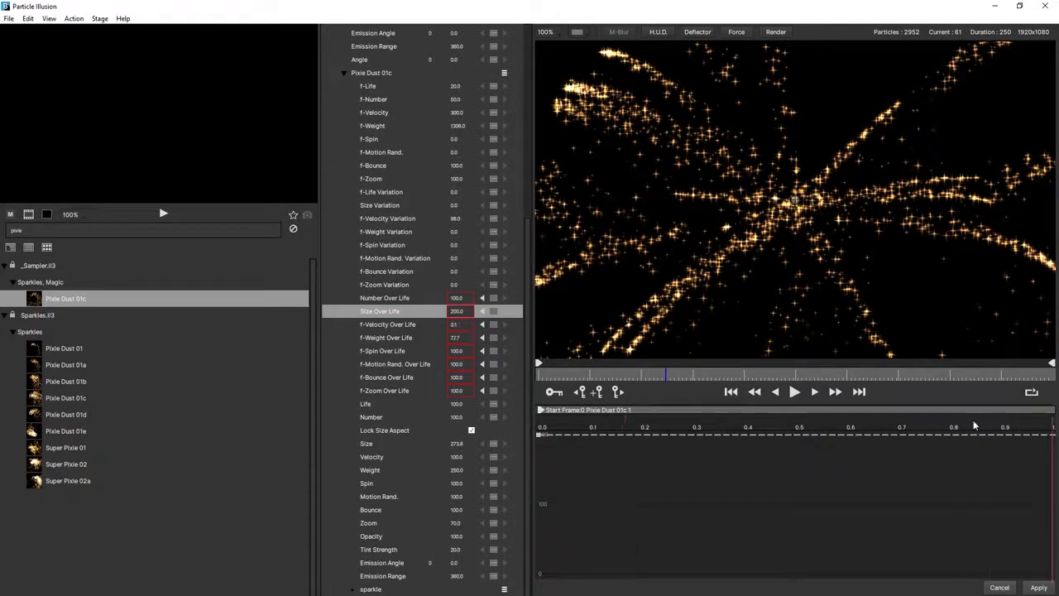
{"action": "left_click", "coordinate": [495, 313]}
{"action": "left_click", "coordinate": [493, 323]}
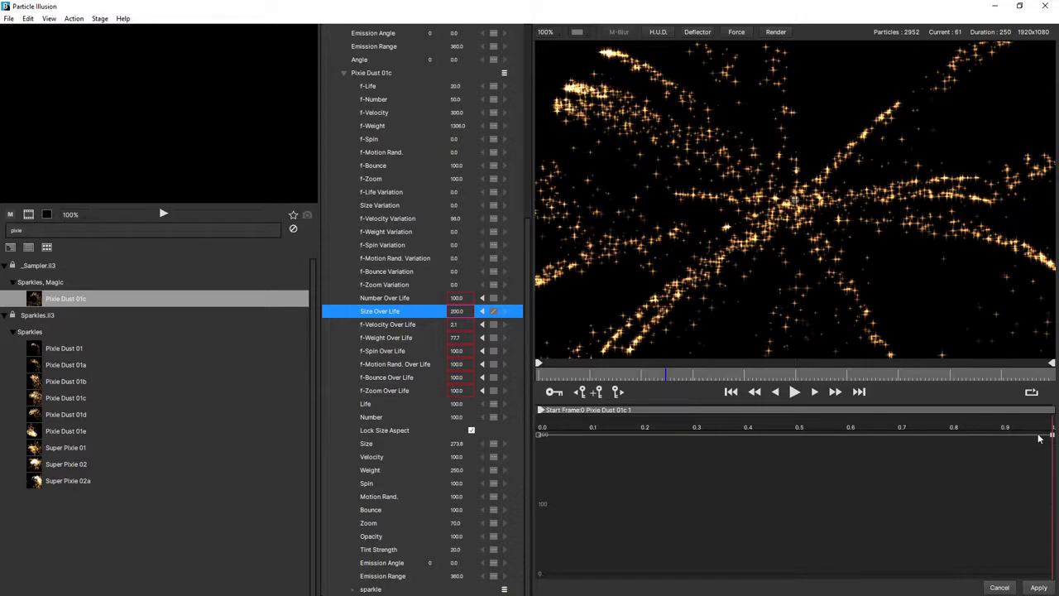
{"action": "left_click_drag", "start_coordinate": [1052, 434], "coordinate": [1052, 573]}
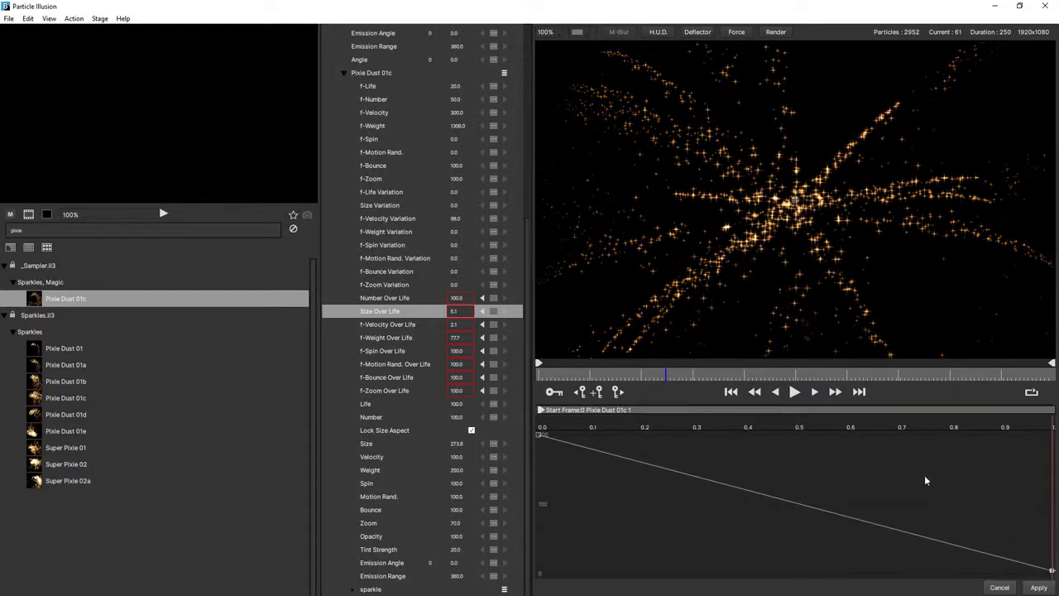
{"action": "key", "text": "space"}
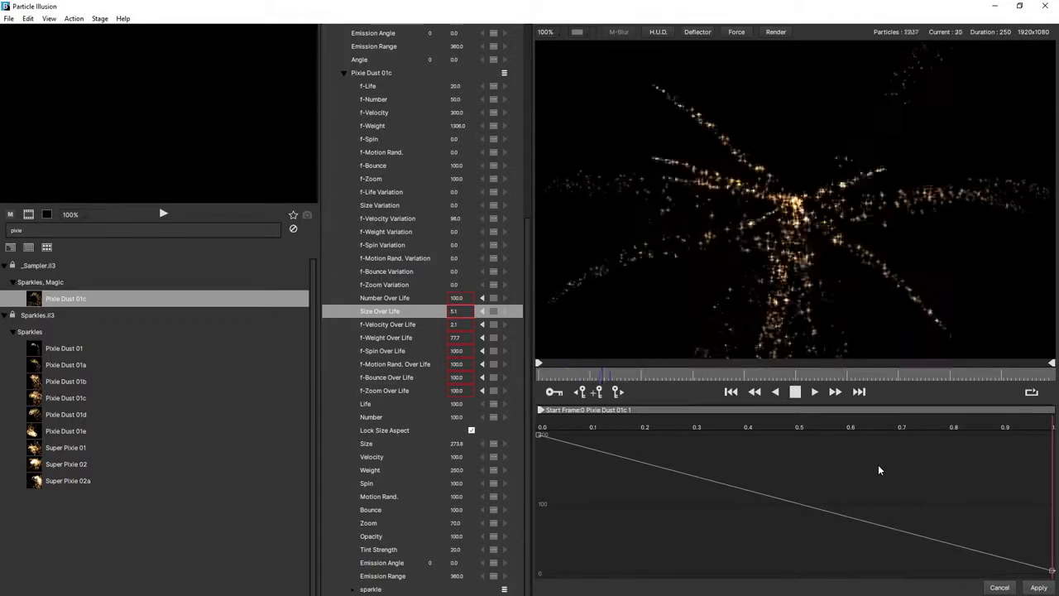
{"action": "key", "text": "space"}
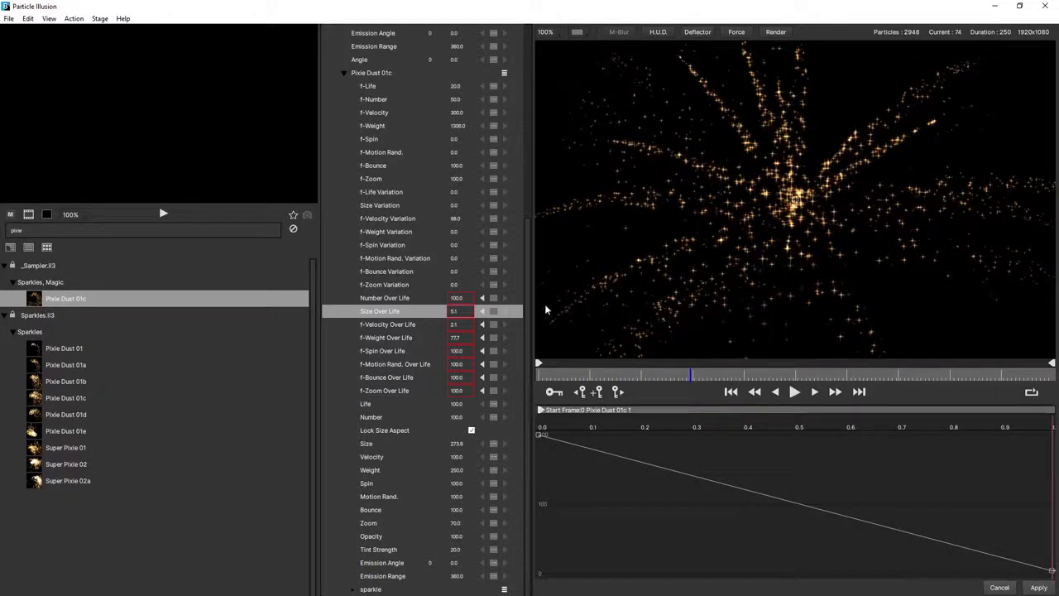
Raise the free emitter's f-Zoom Variation to 51 and play the burst from the first frame.
{"action": "left_click_drag", "start_coordinate": [463, 284], "coordinate": [500, 278]}
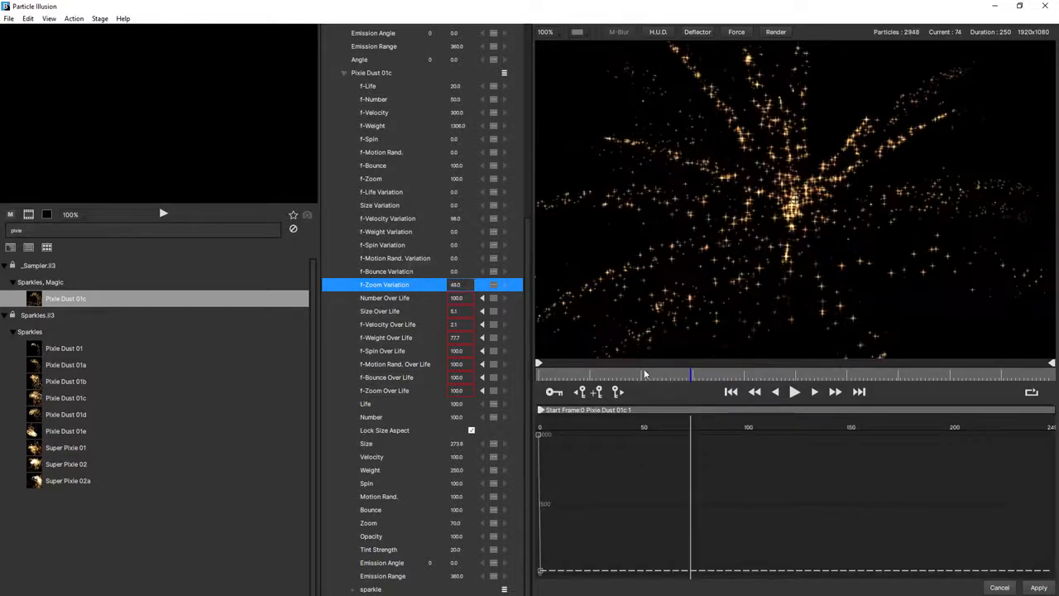
{"action": "left_click", "coordinate": [633, 372]}
{"action": "left_click_drag", "start_coordinate": [617, 379], "coordinate": [610, 386]}
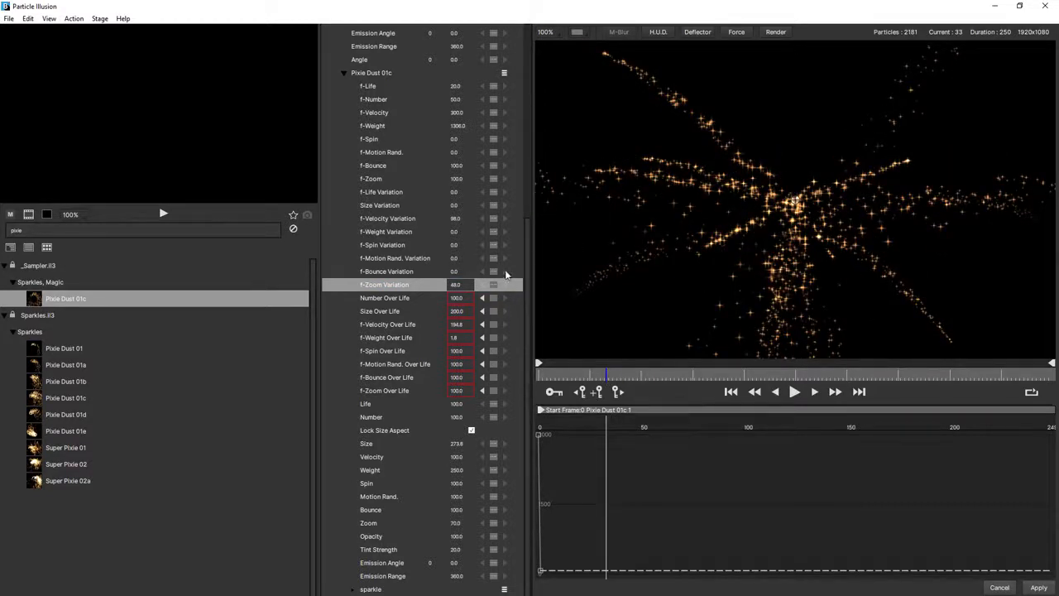
{"action": "left_click_drag", "start_coordinate": [454, 285], "coordinate": [456, 285]}
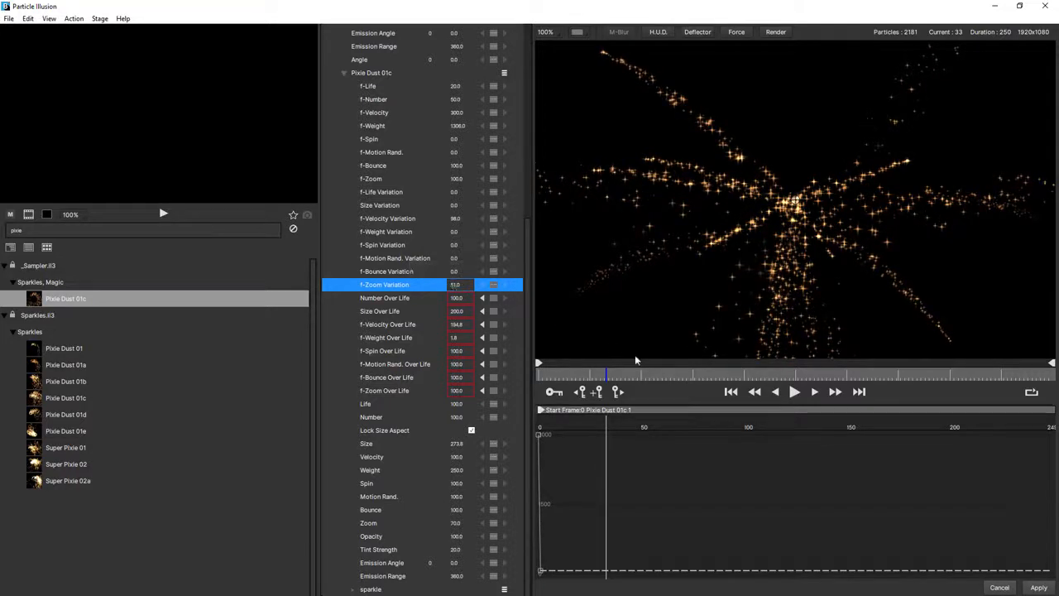
{"action": "left_click", "coordinate": [731, 391]}
{"action": "key", "text": "space"}
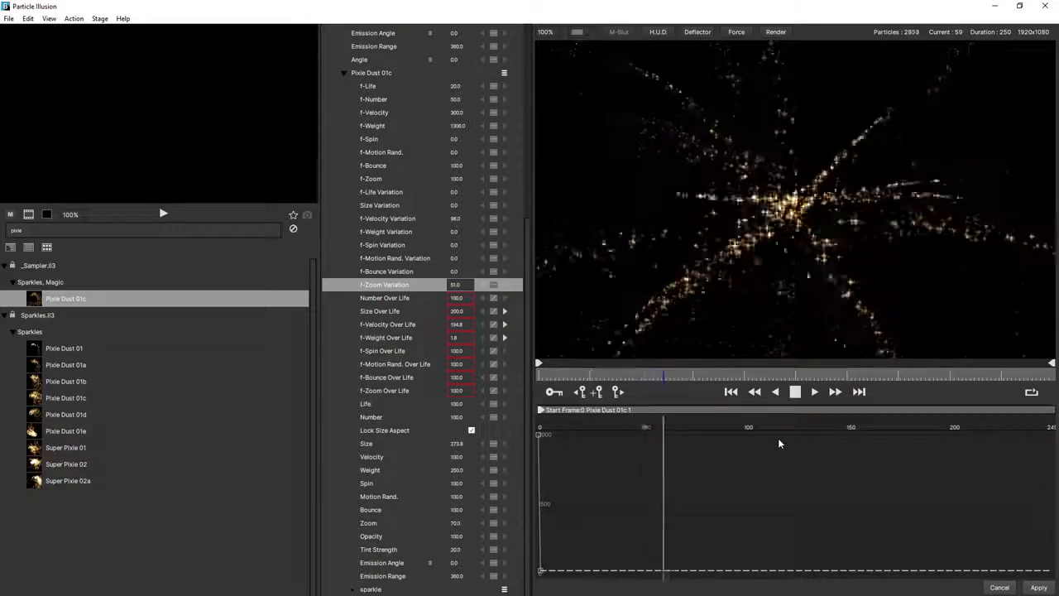
{"action": "key", "text": "space"}
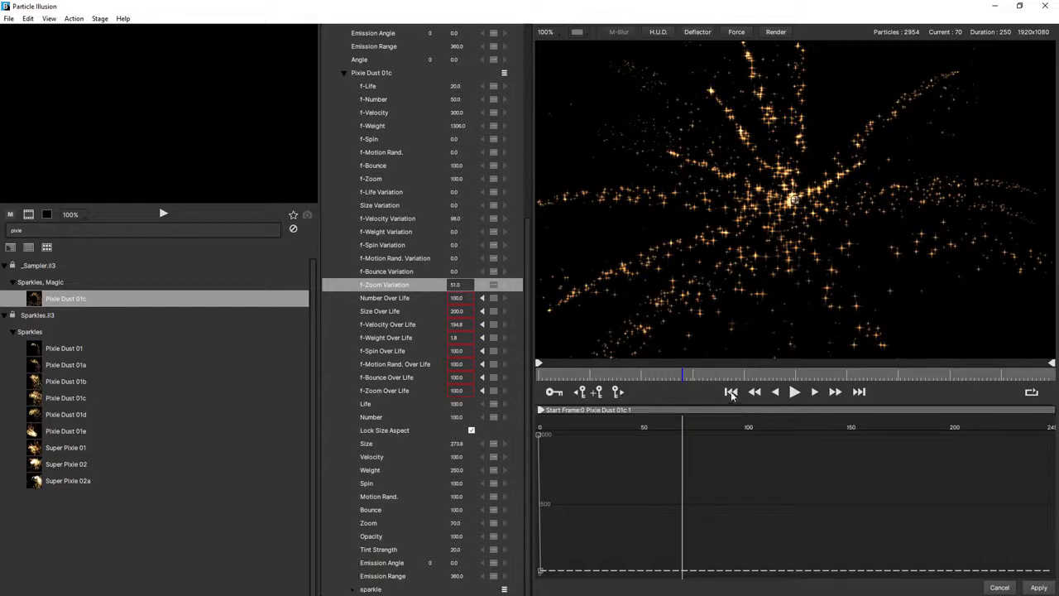
Set the overall Number of the Pixie Dust 01c 1 super emitter to 300 and play back the burst.
{"action": "scroll", "coordinate": [524, 267], "scroll_direction": "up", "scroll_amount": 7}
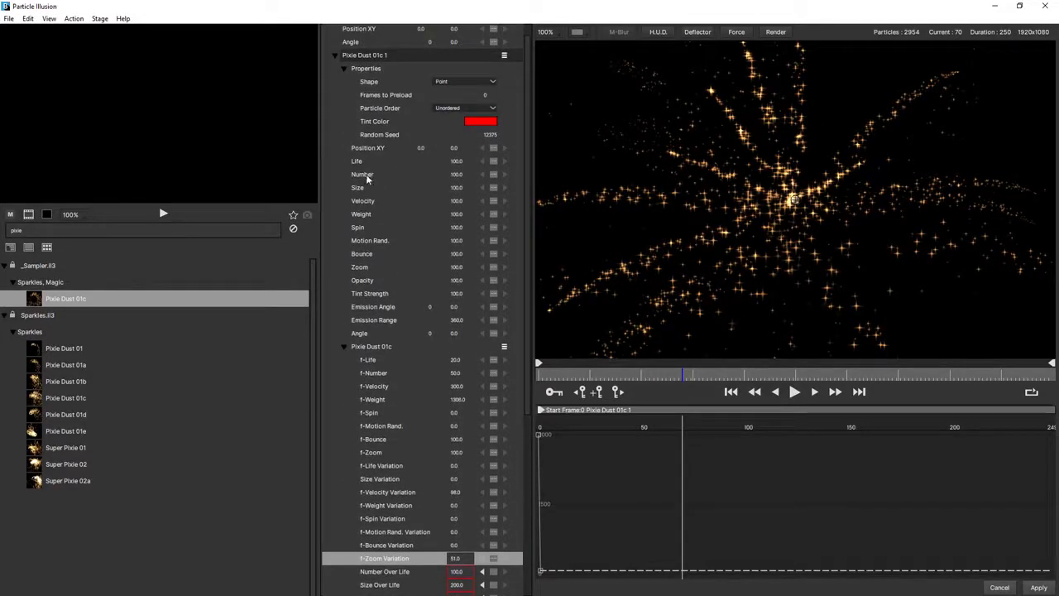
{"action": "left_click", "coordinate": [366, 175]}
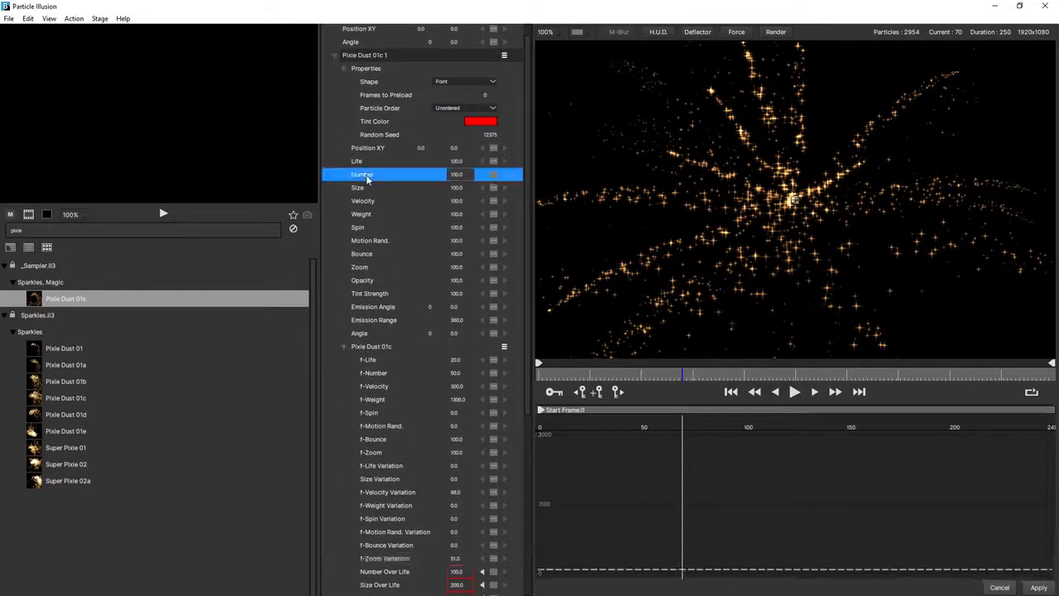
{"action": "left_click", "coordinate": [459, 174]}
{"action": "type", "text": "300"}
{"action": "key", "text": "Return"}
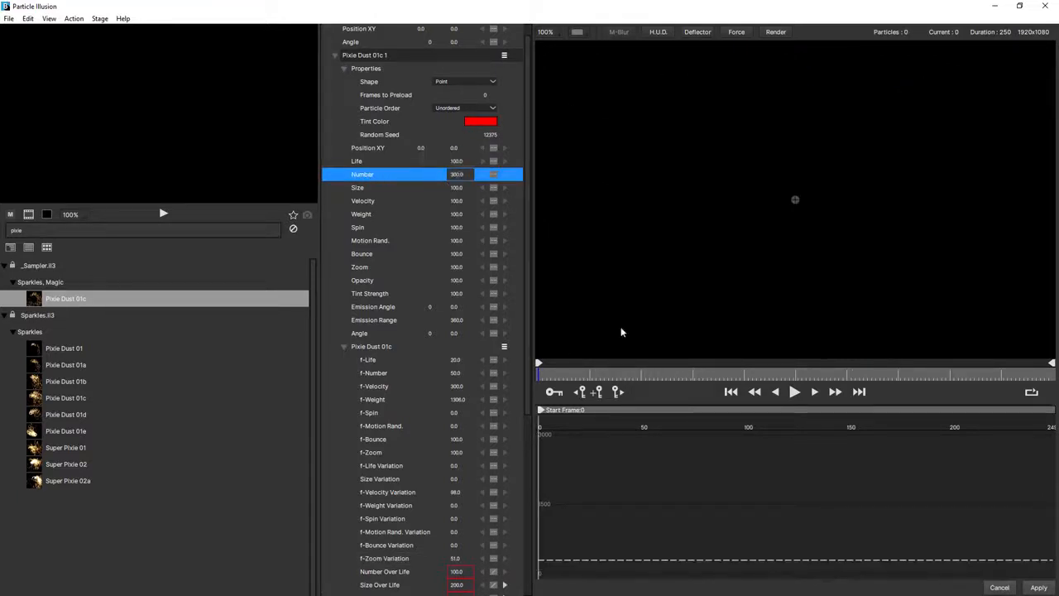
{"action": "left_click", "coordinate": [622, 453]}
{"action": "key", "text": "space"}
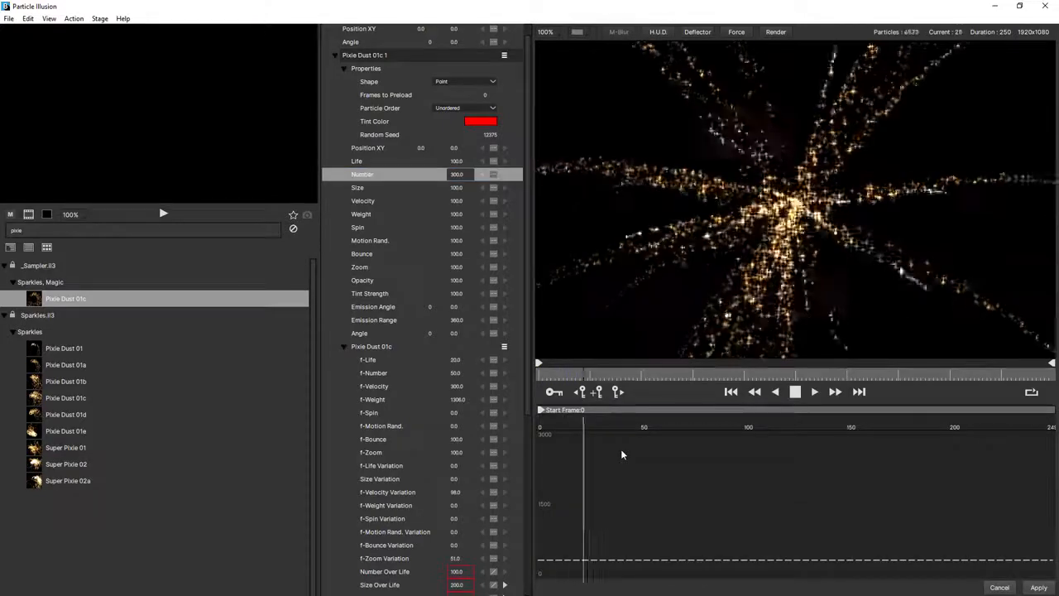
{"action": "key", "text": "space"}
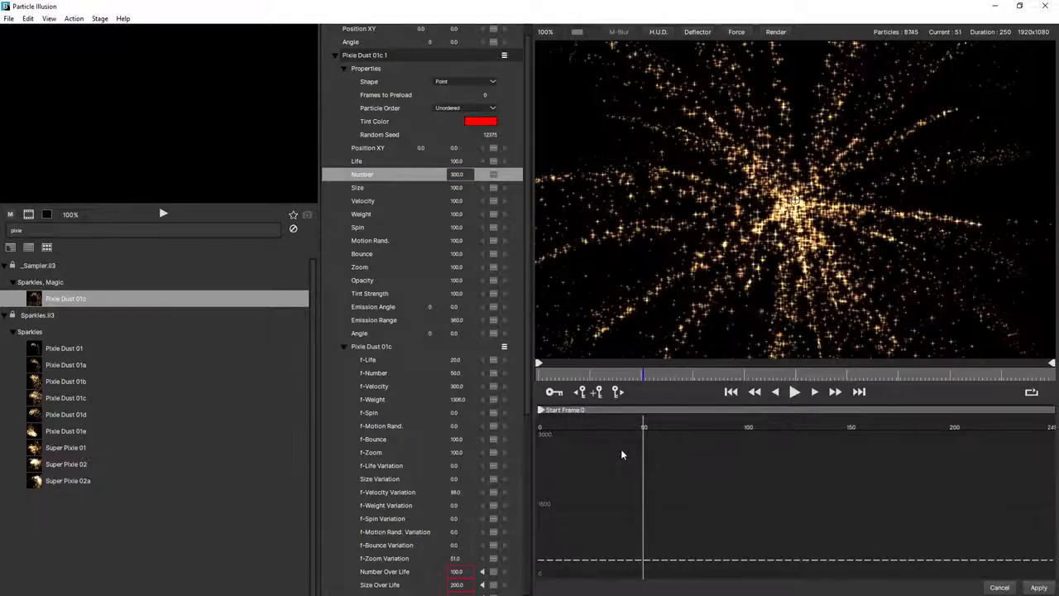
Set the overall Number of the Pixie Dust 01c 1 super emitter to 3000, play the burst and return to the first frame.
{"action": "left_click", "coordinate": [454, 175]}
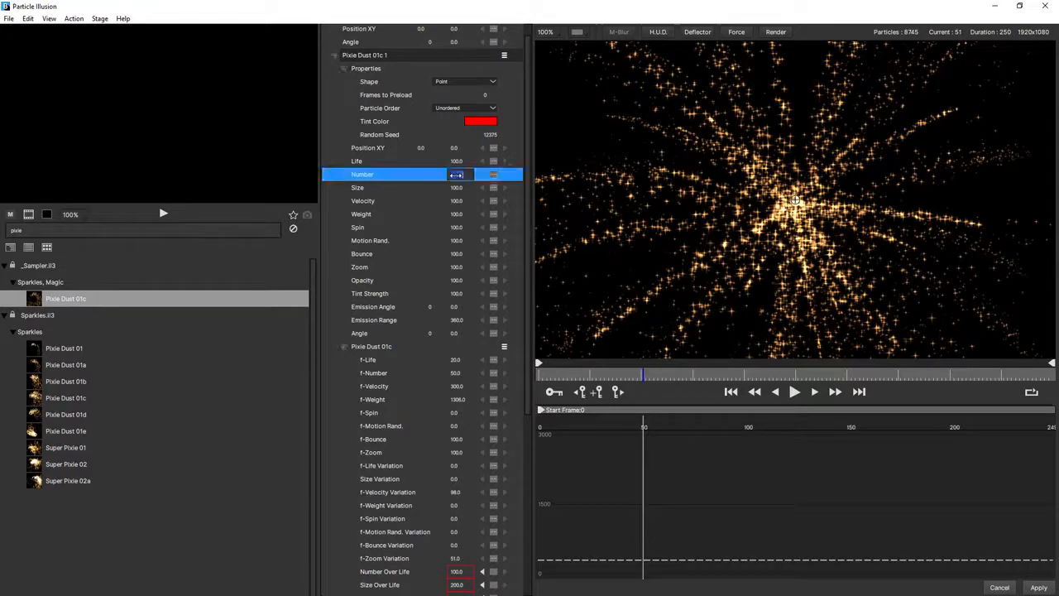
{"action": "key", "text": "Return"}
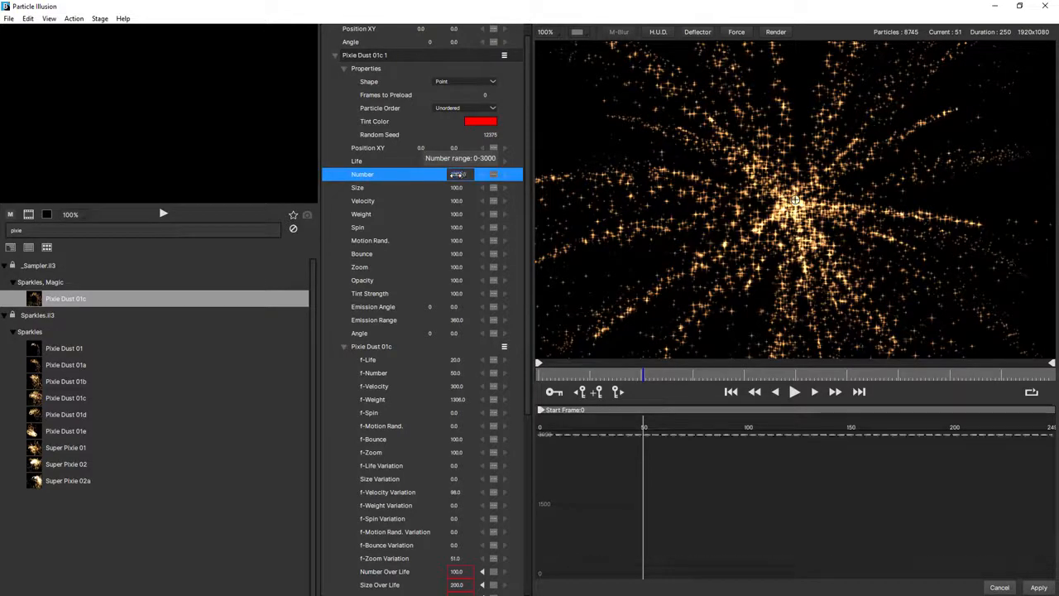
{"action": "left_click", "coordinate": [653, 488]}
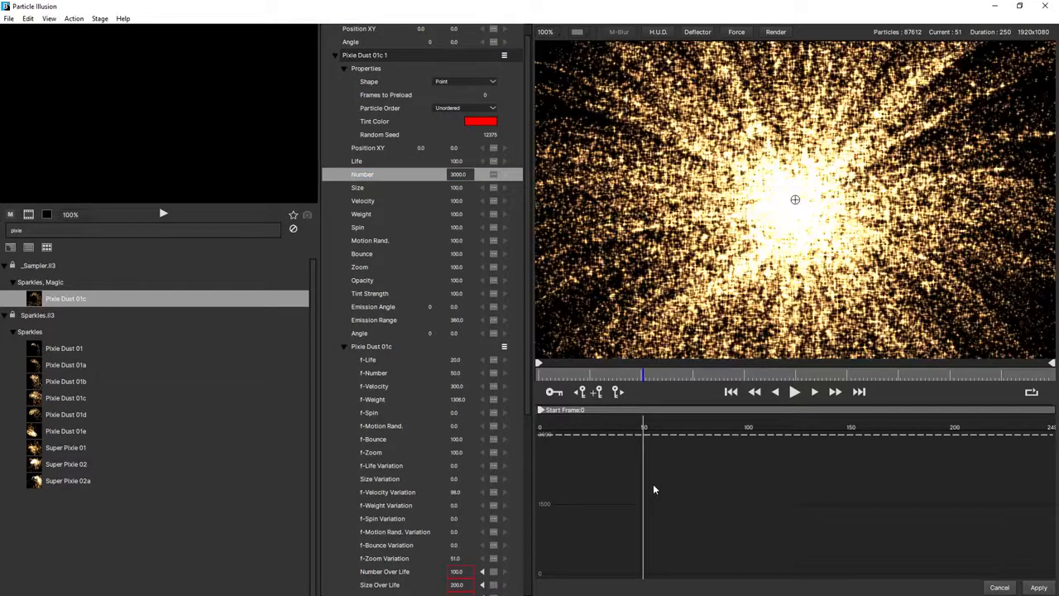
{"action": "key", "text": "space"}
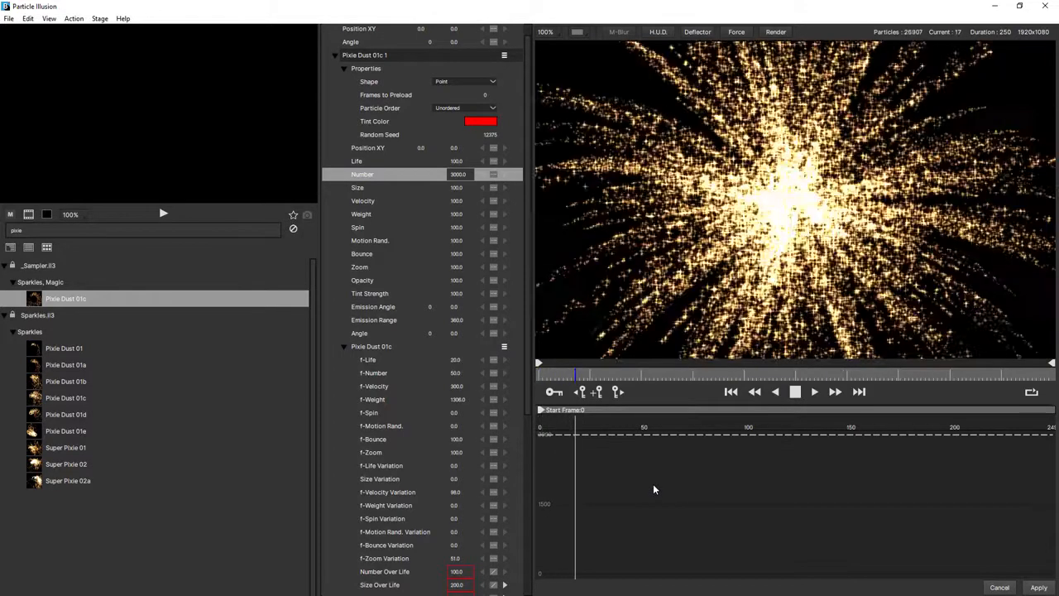
{"action": "key", "text": "space"}
{"action": "key", "text": "Home"}
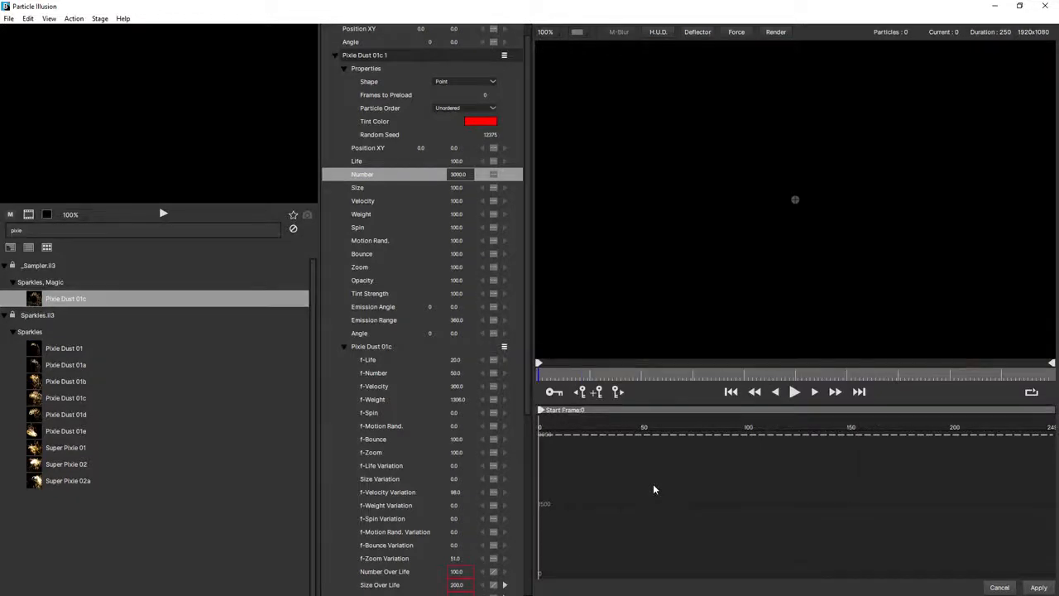
Animate the super emitter's overall Number with Linear interpolation from 3000 at frame 0 to 0 at frame 4, and play the burst.
{"action": "left_click", "coordinate": [494, 175]}
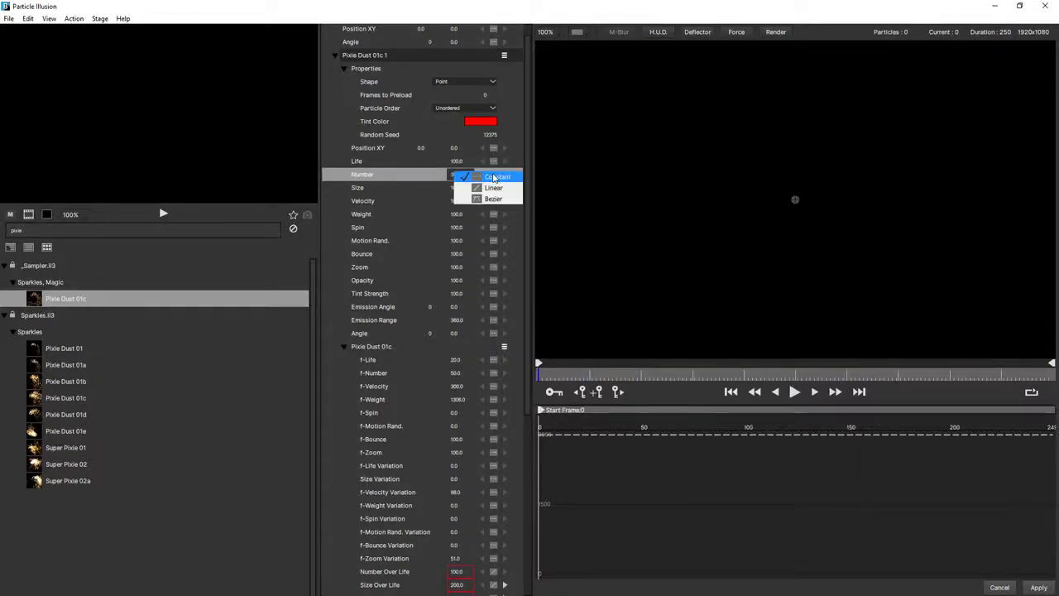
{"action": "left_click", "coordinate": [493, 190]}
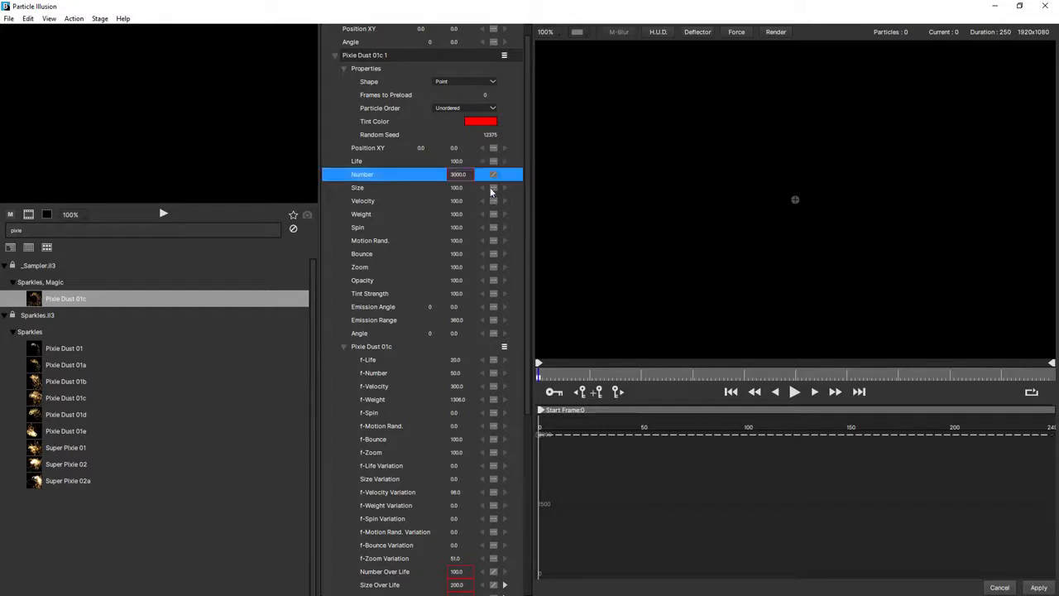
{"action": "left_click", "coordinate": [594, 458]}
{"action": "key", "text": "Right"}
{"action": "key", "text": "Right"}
{"action": "key", "text": "Right"}
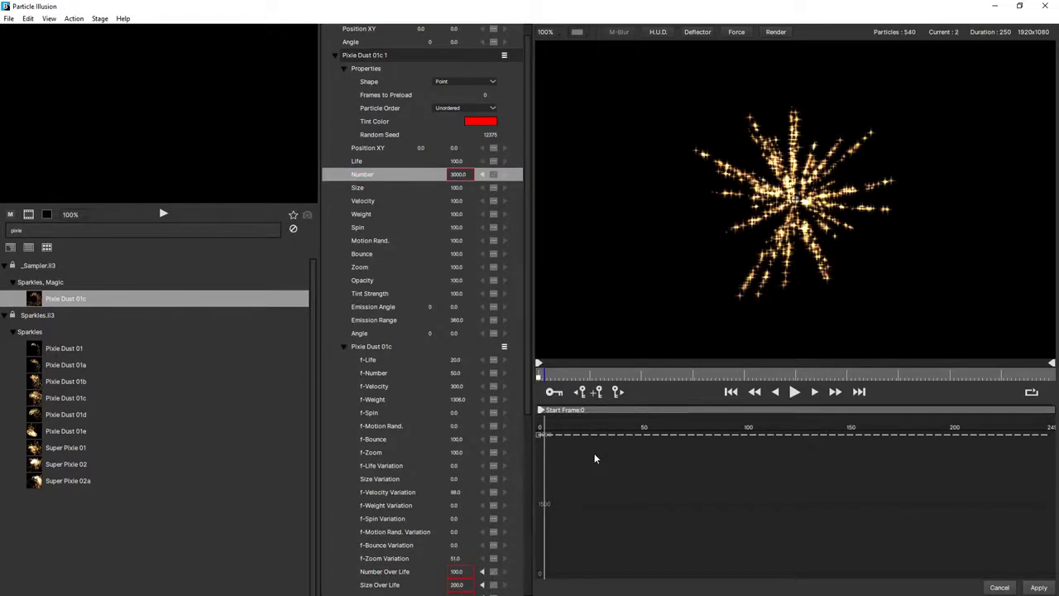
{"action": "key", "text": "Right"}
{"action": "key", "text": "Right"}
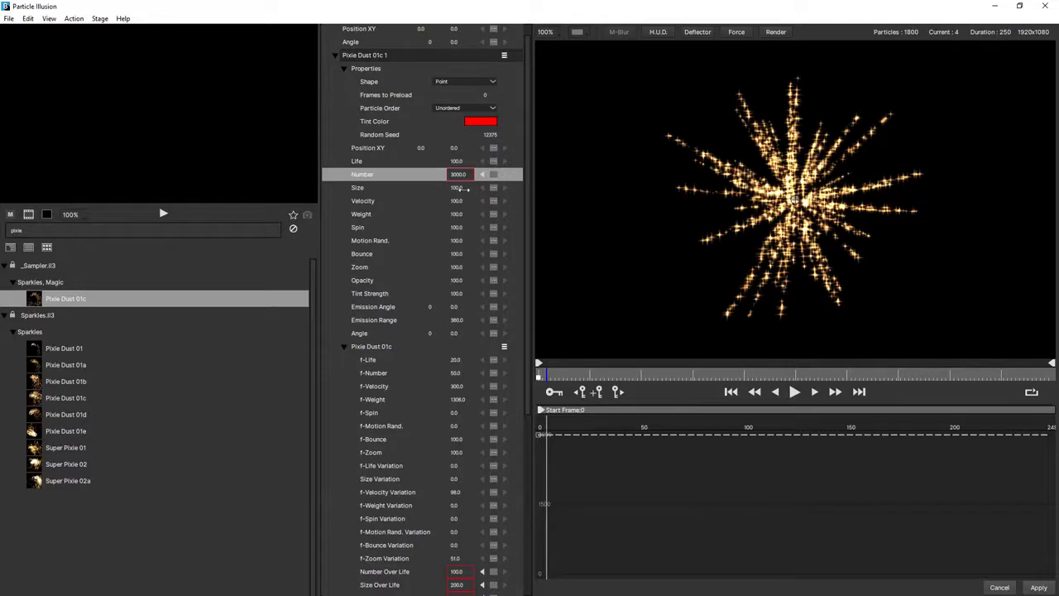
{"action": "left_click", "coordinate": [463, 174]}
{"action": "type", "text": "0"}
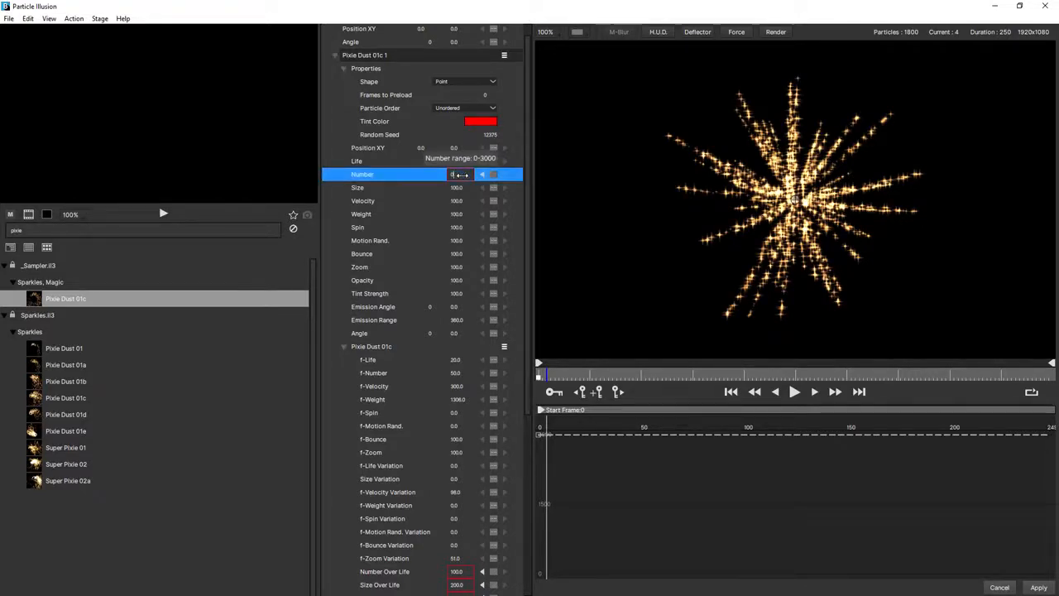
{"action": "key", "text": "Return"}
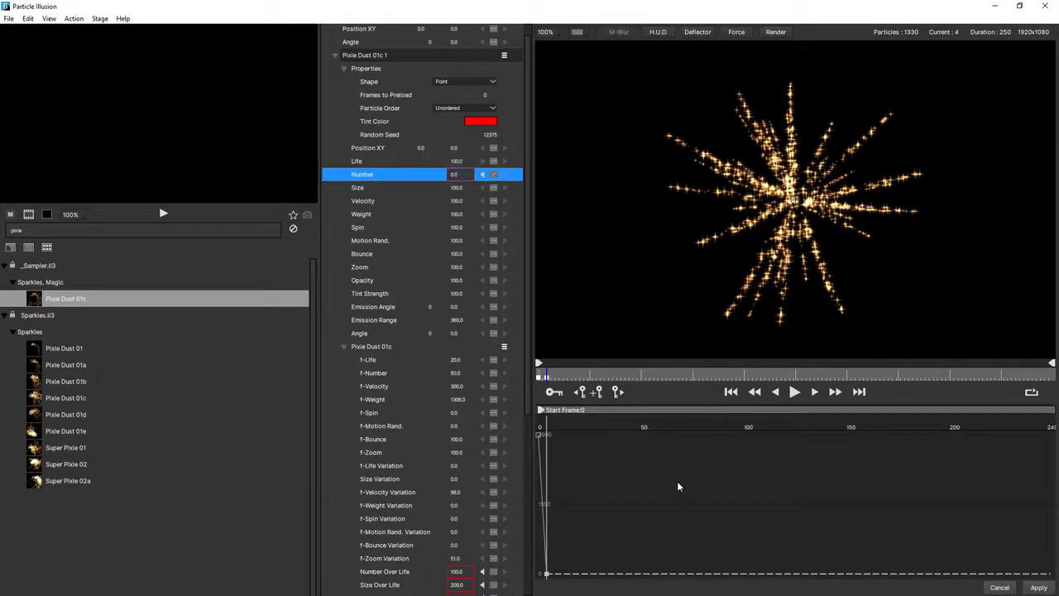
{"action": "key", "text": "space"}
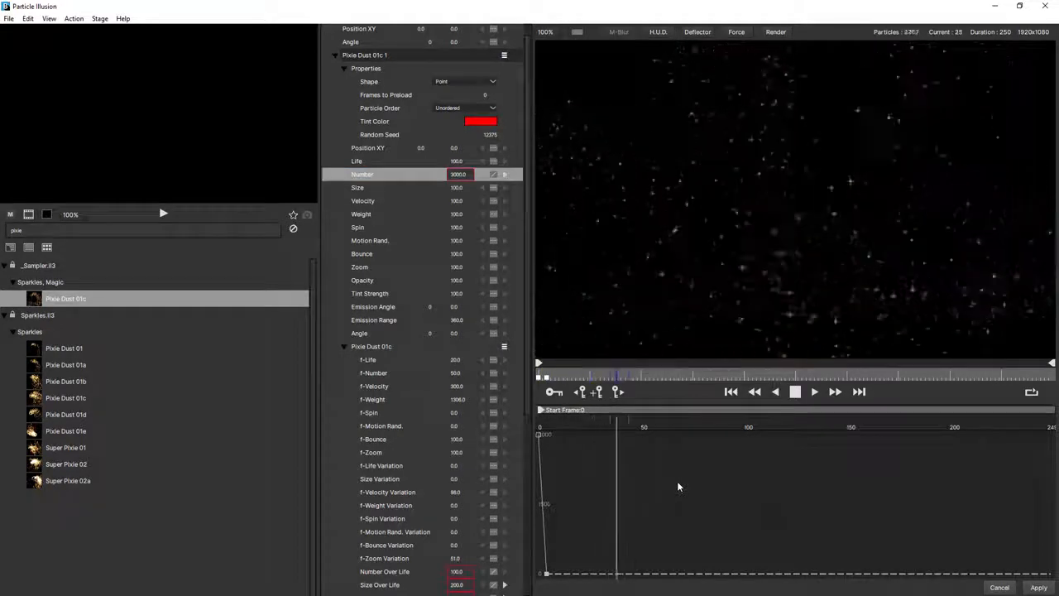
{"action": "key", "text": "space"}
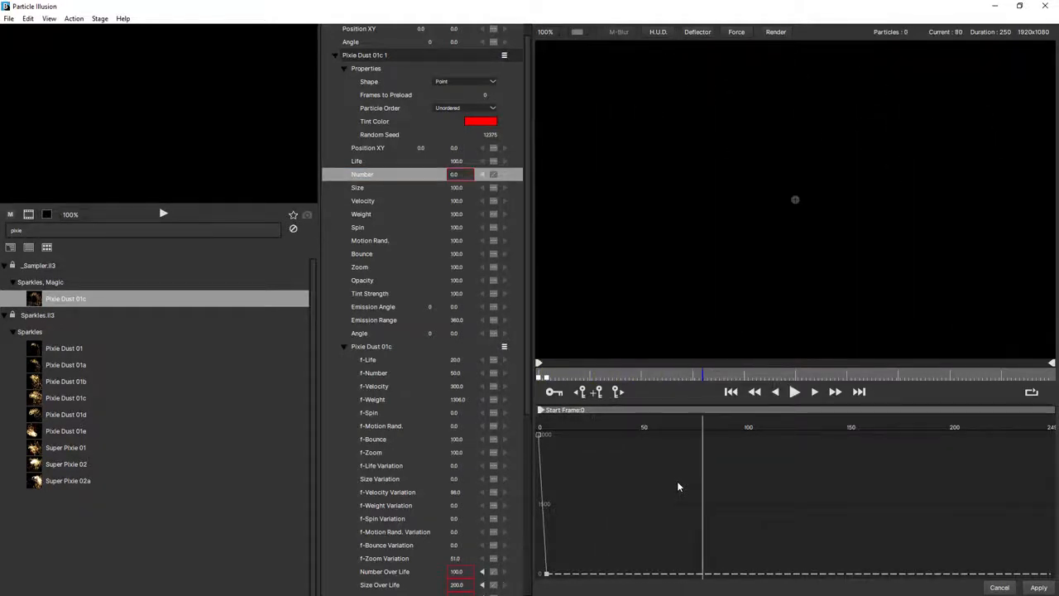
Shorten the playback range so it ends shortly after frame 50, and play the burst within that range.
{"action": "left_click_drag", "start_coordinate": [1053, 364], "coordinate": [694, 392]}
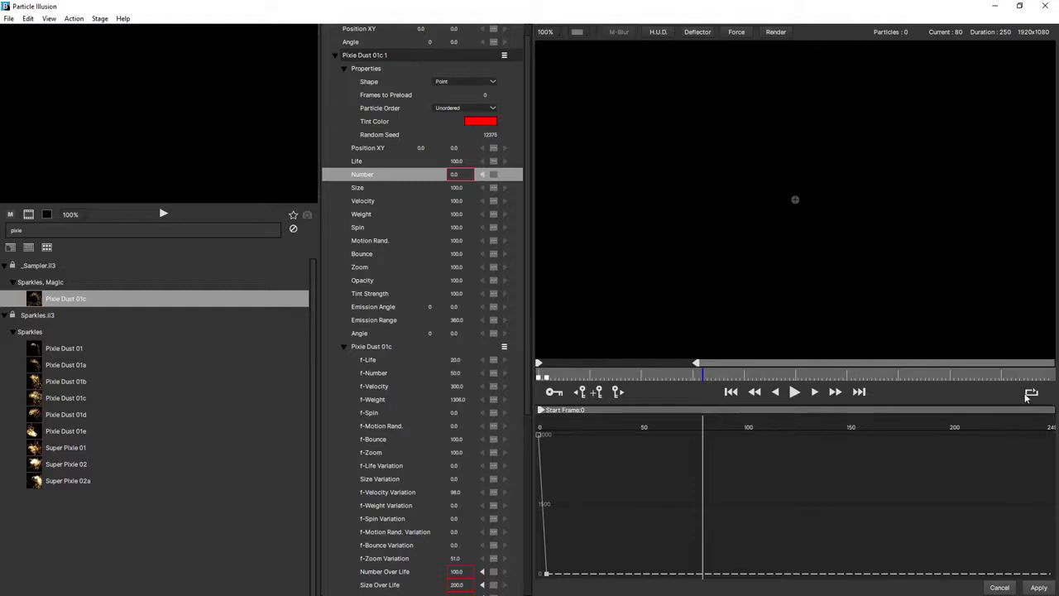
{"action": "left_click", "coordinate": [728, 394]}
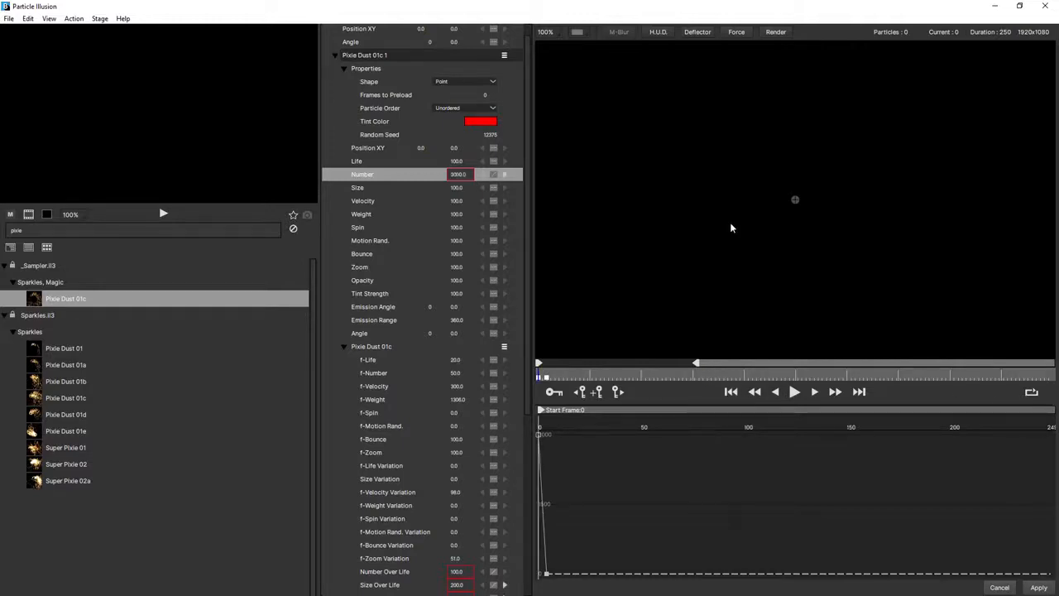
{"action": "key", "text": "space"}
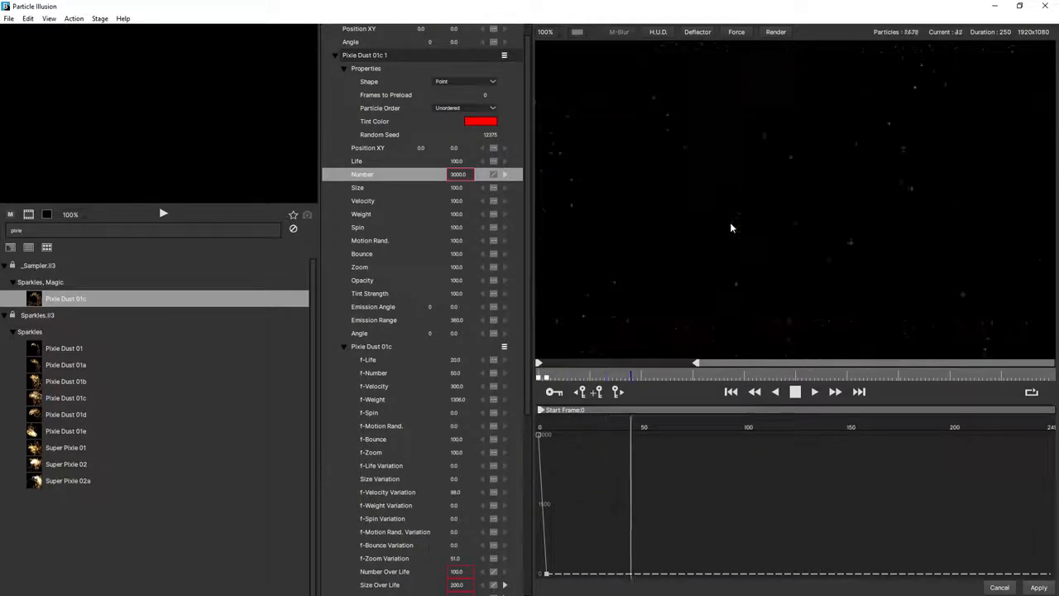
{"action": "key", "text": "space"}
{"action": "left_click_drag", "start_coordinate": [696, 363], "coordinate": [650, 369]}
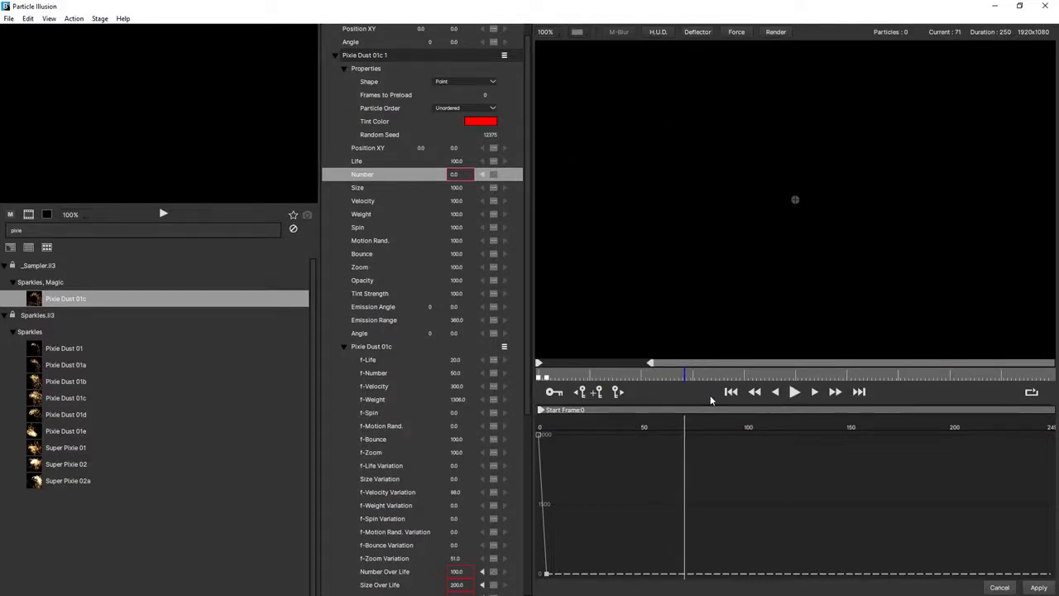
{"action": "key", "text": "space"}
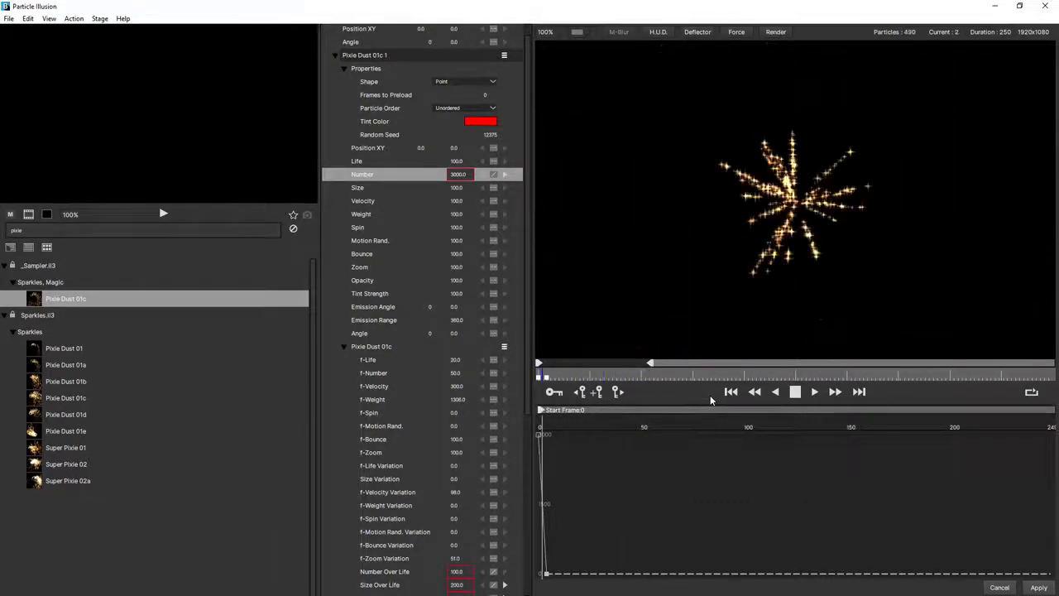
{"action": "key", "text": "space"}
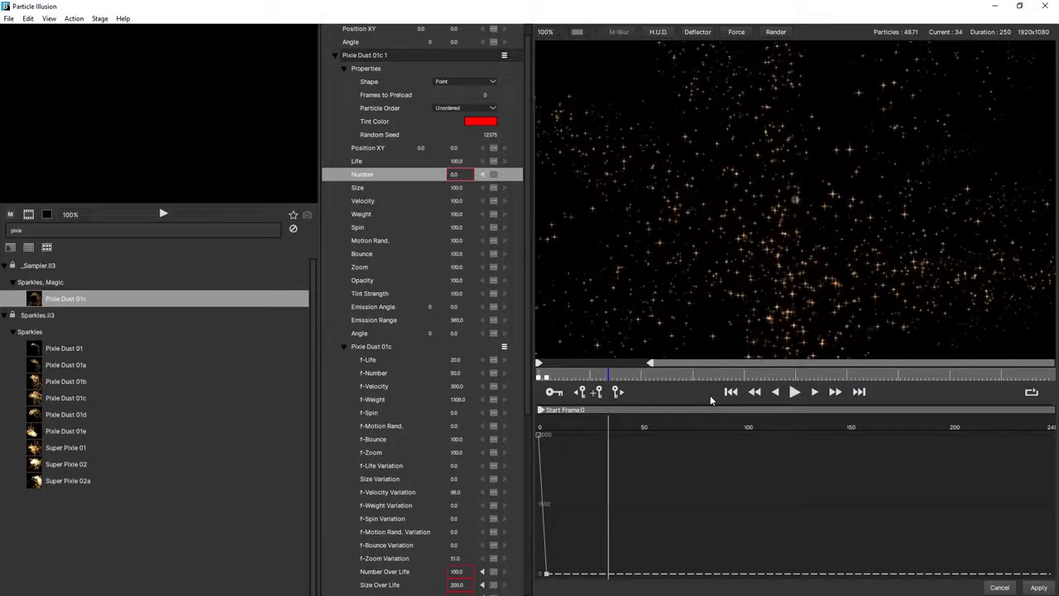
Reshape the sparkle particle's Size Over Life curve to fall from 200 at the start to 5.8 at end of life.
{"action": "left_click", "coordinate": [342, 346]}
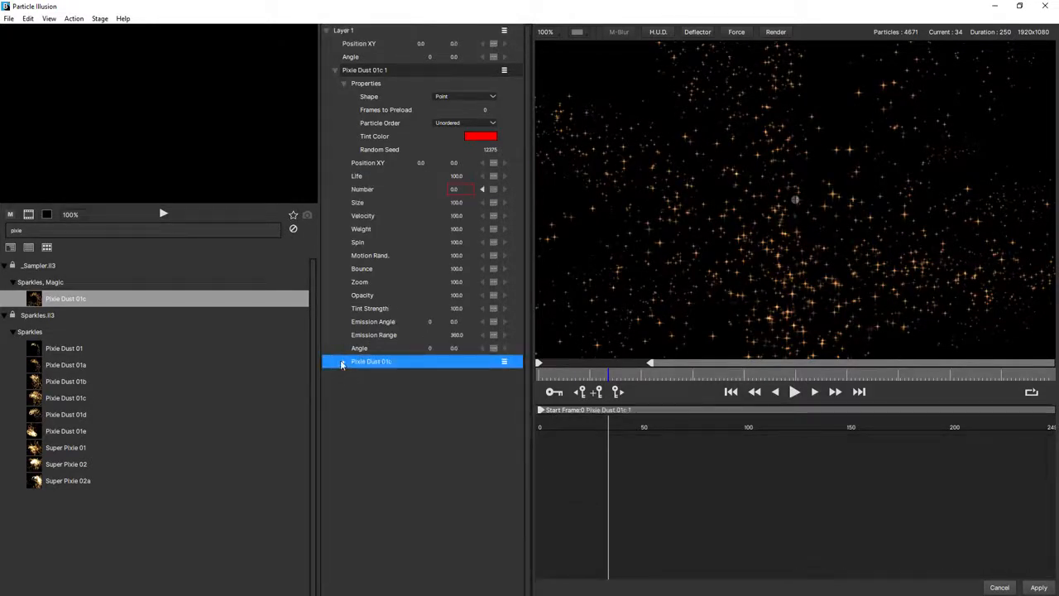
{"action": "left_click", "coordinate": [343, 362]}
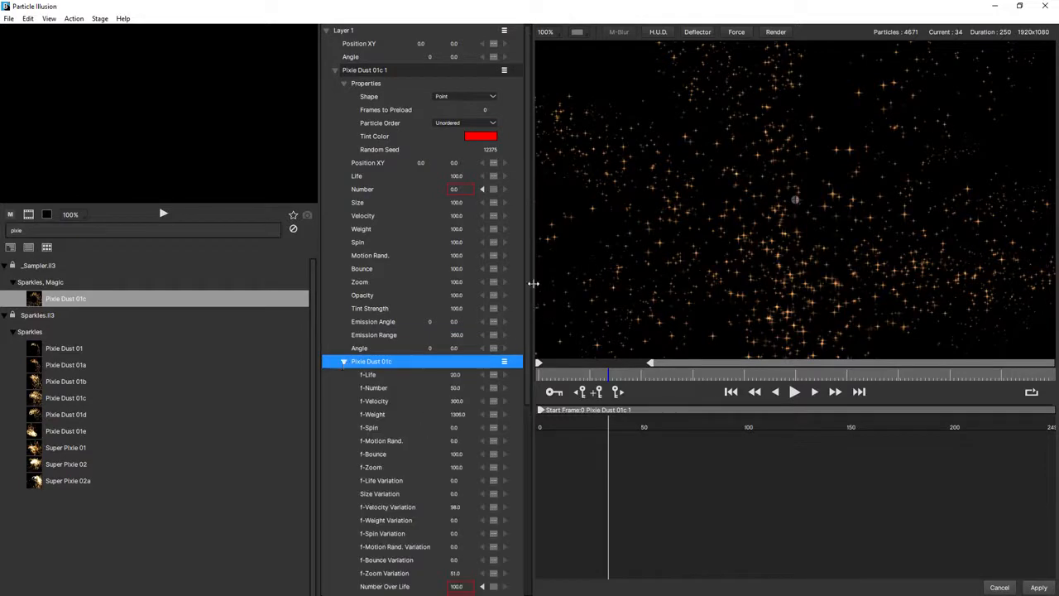
{"action": "scroll", "coordinate": [518, 450], "scroll_direction": "down", "scroll_amount": 6}
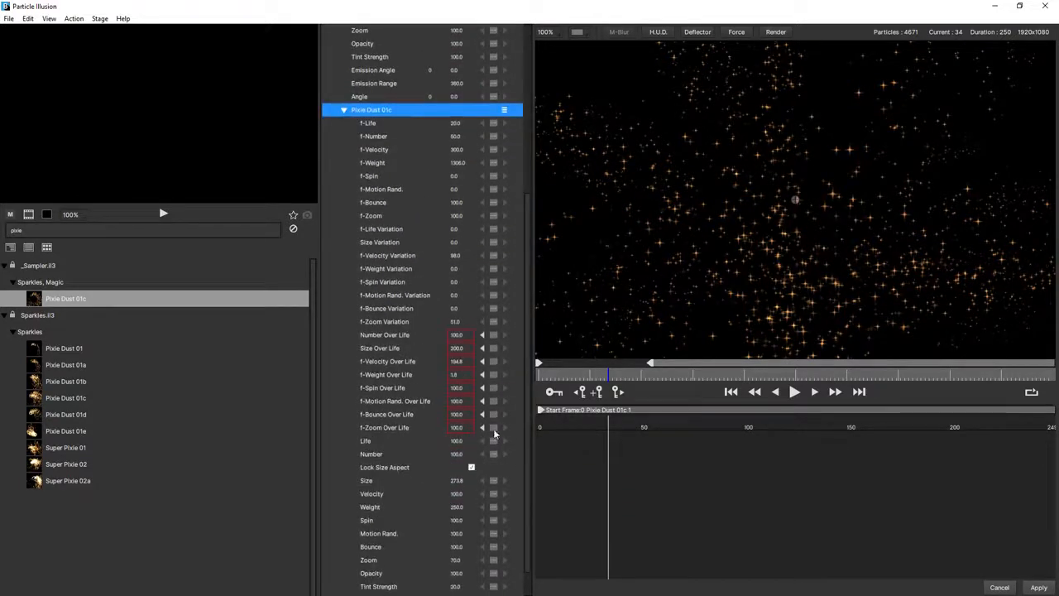
{"action": "left_click", "coordinate": [393, 350]}
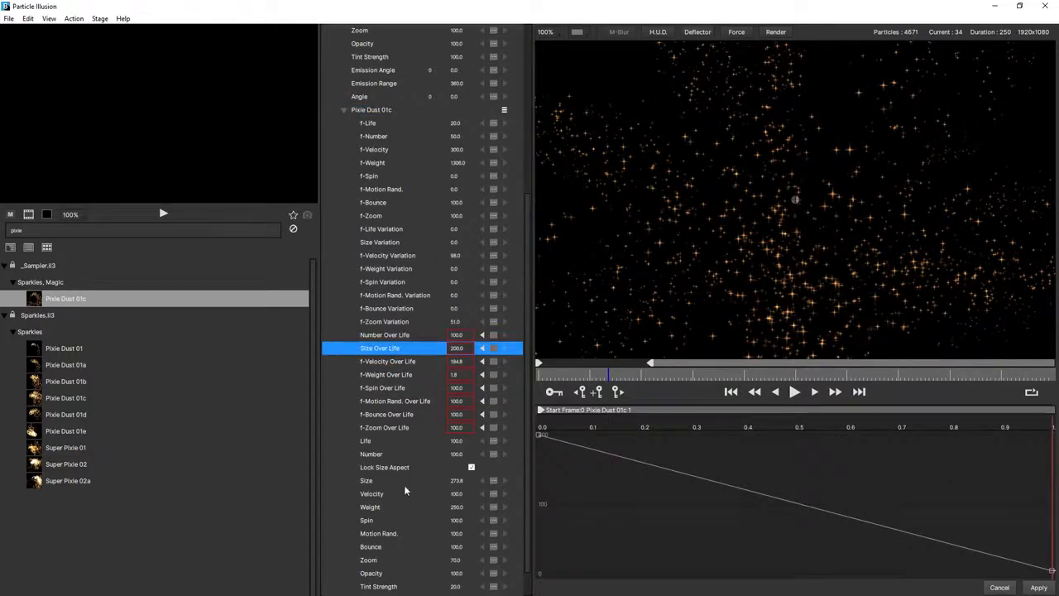
{"action": "scroll", "coordinate": [404, 485], "scroll_direction": "down", "scroll_amount": 1}
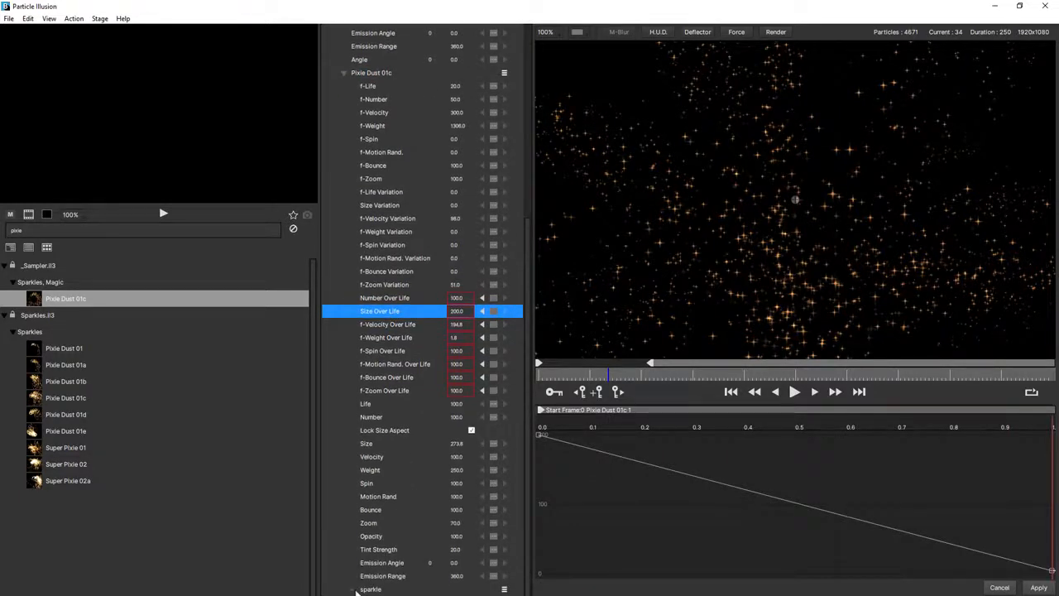
{"action": "left_click", "coordinate": [352, 589]}
{"action": "scroll", "coordinate": [350, 449], "scroll_direction": "down", "scroll_amount": 5}
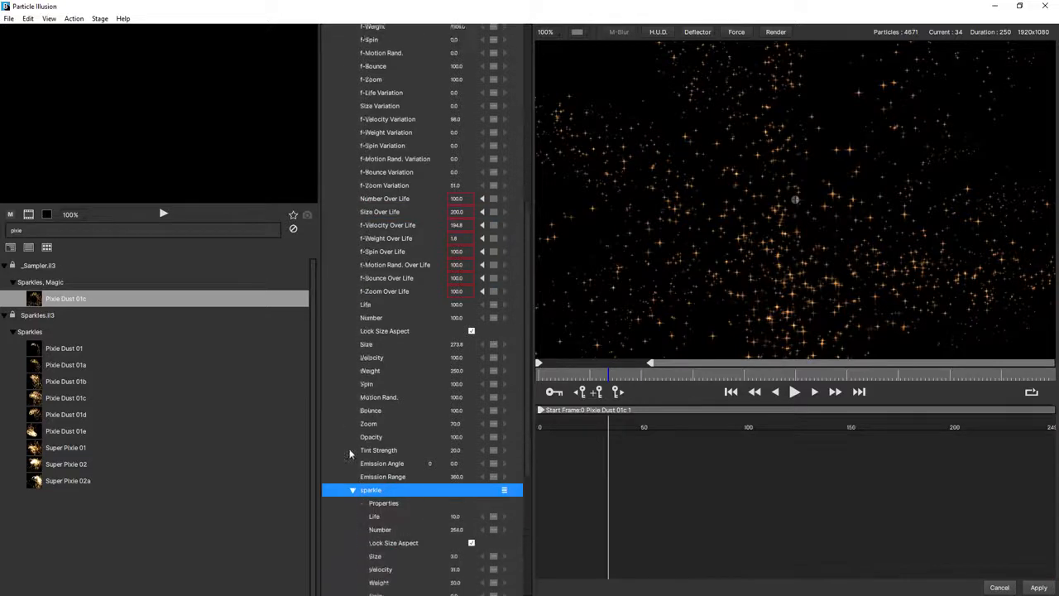
{"action": "scroll", "coordinate": [351, 447], "scroll_direction": "down", "scroll_amount": 3}
{"action": "left_click", "coordinate": [403, 523]}
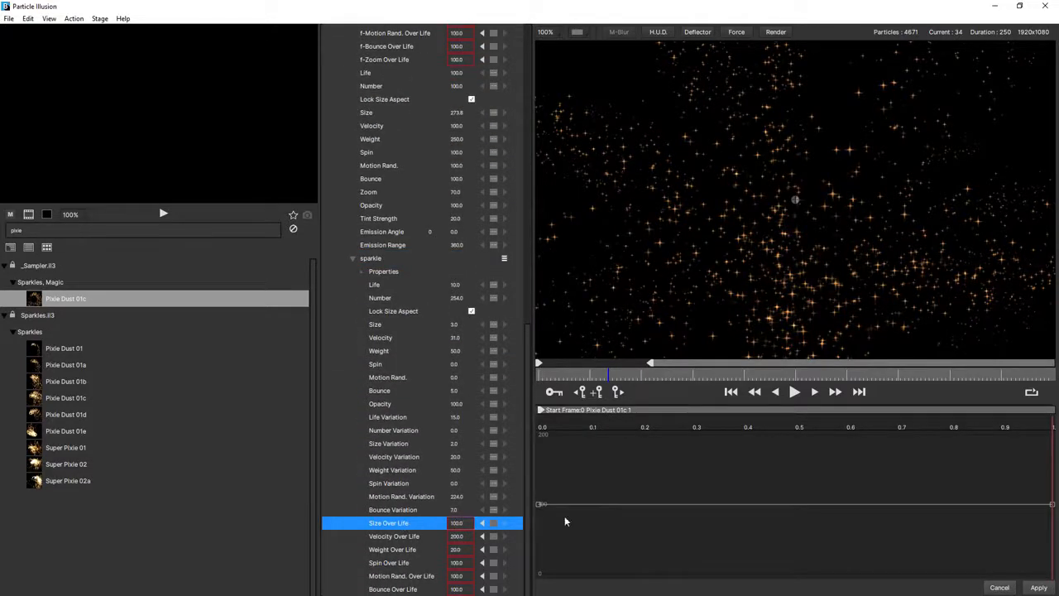
{"action": "left_click_drag", "start_coordinate": [538, 504], "coordinate": [538, 420]}
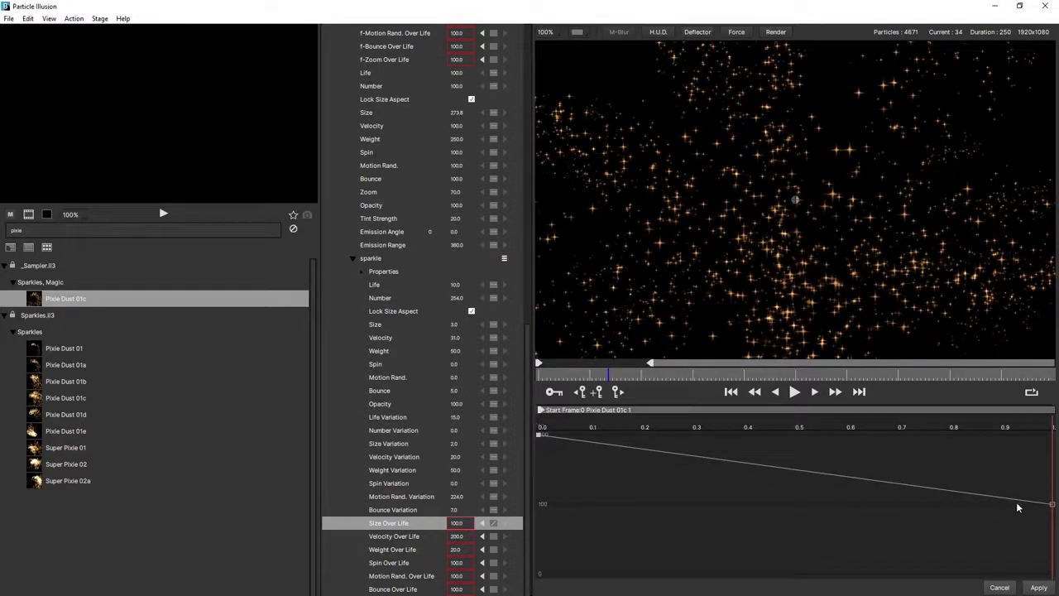
{"action": "left_click_drag", "start_coordinate": [1052, 504], "coordinate": [1056, 582]}
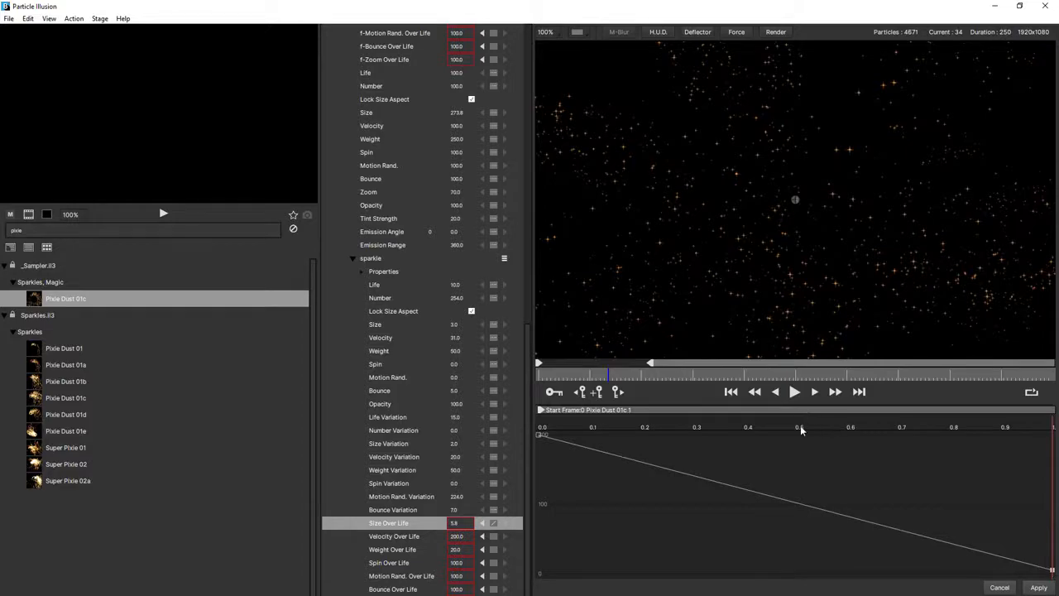
Preview the shrinking sparkles with the stage at 50% zoom, and park the playhead at frame 21.
{"action": "key", "text": "space"}
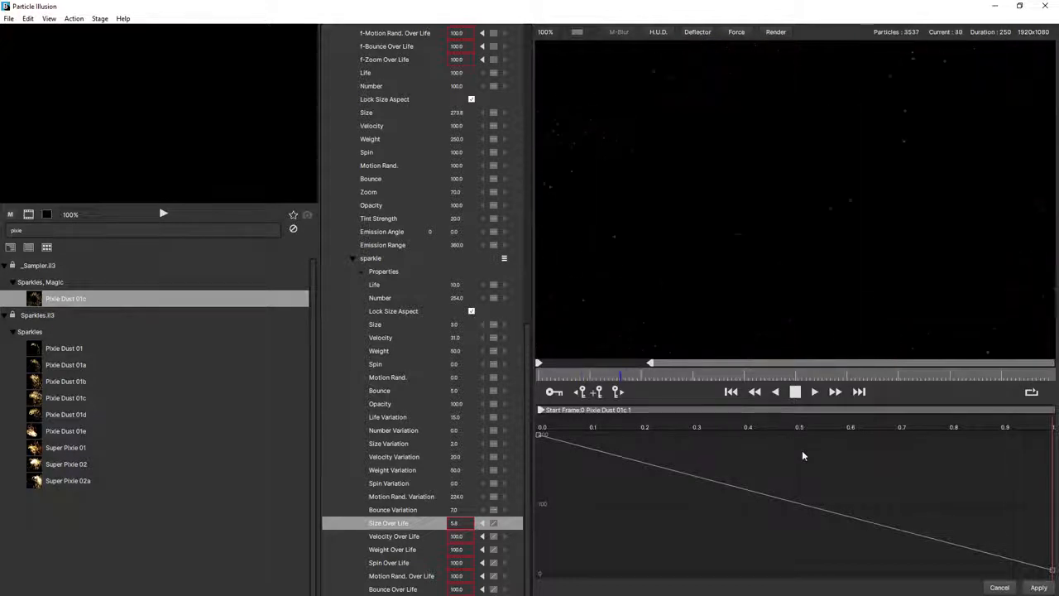
{"action": "key", "text": "space"}
{"action": "scroll", "coordinate": [777, 219], "scroll_direction": "down", "scroll_amount": 1}
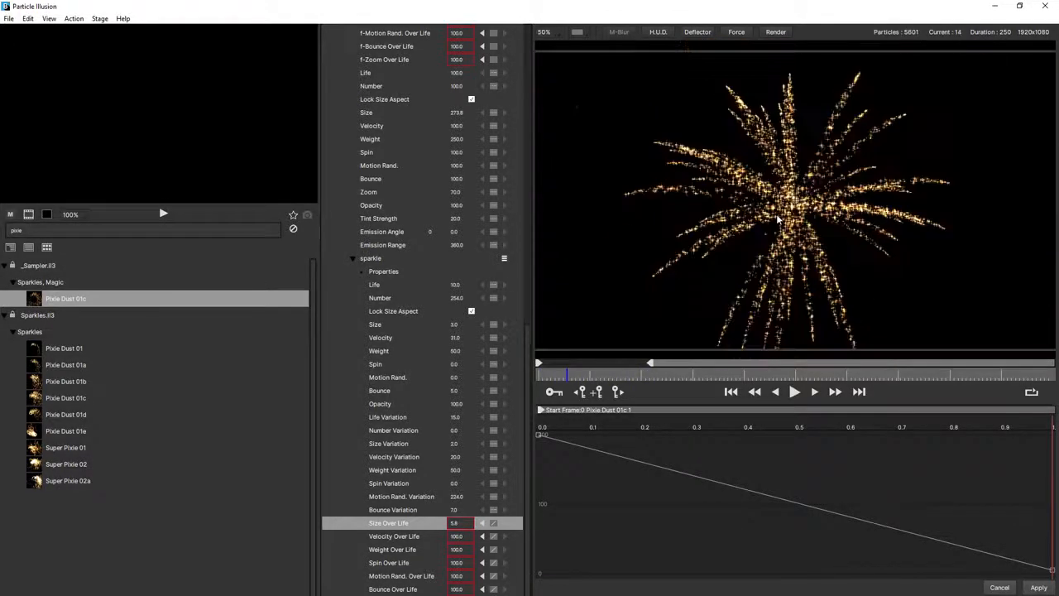
{"action": "key", "text": "space"}
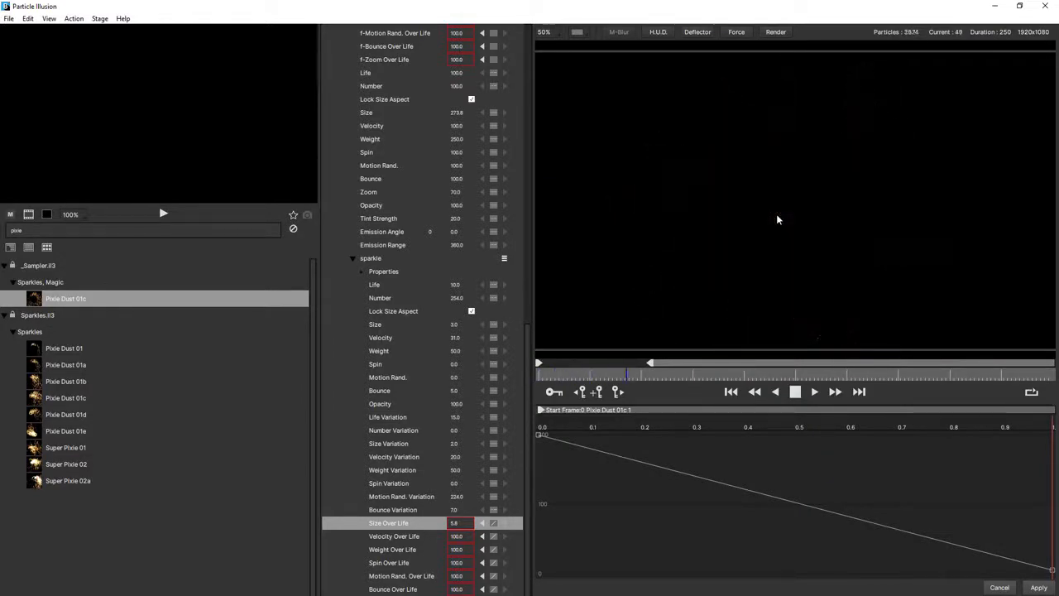
{"action": "key", "text": "space"}
{"action": "left_click", "coordinate": [578, 376]}
{"action": "left_click_drag", "start_coordinate": [587, 372], "coordinate": [583, 373]}
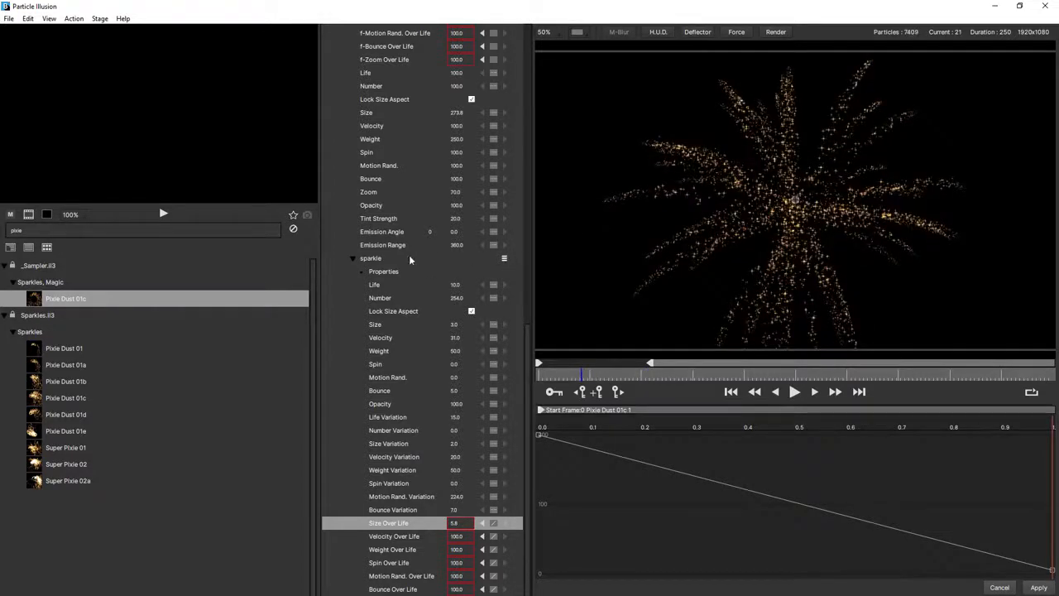
Duplicate the sparkle particle type inside the Pixie Dust 01c emitter.
{"action": "left_click", "coordinate": [378, 261]}
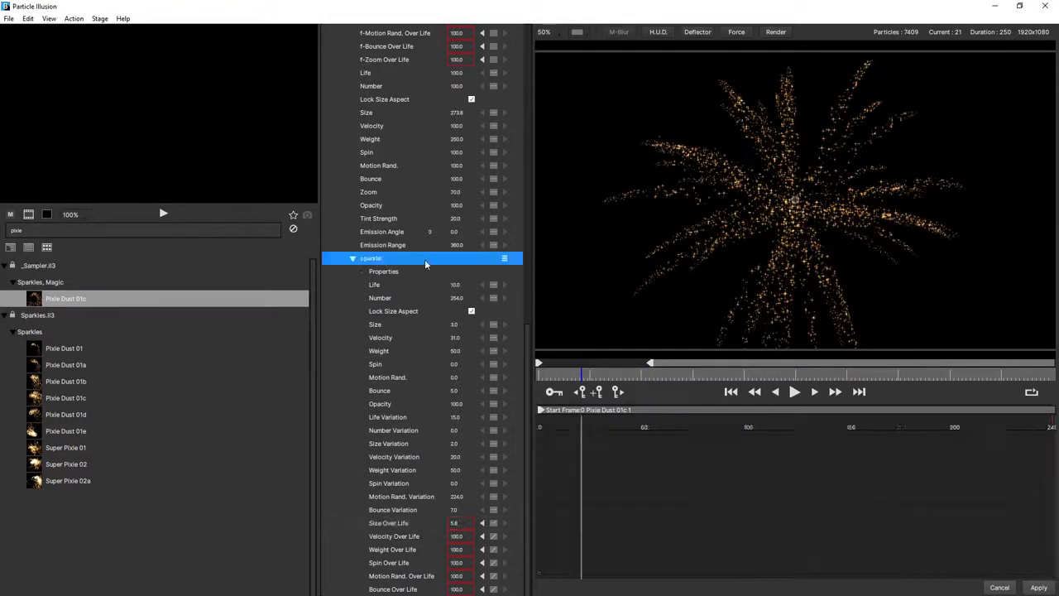
{"action": "left_click", "coordinate": [505, 260]}
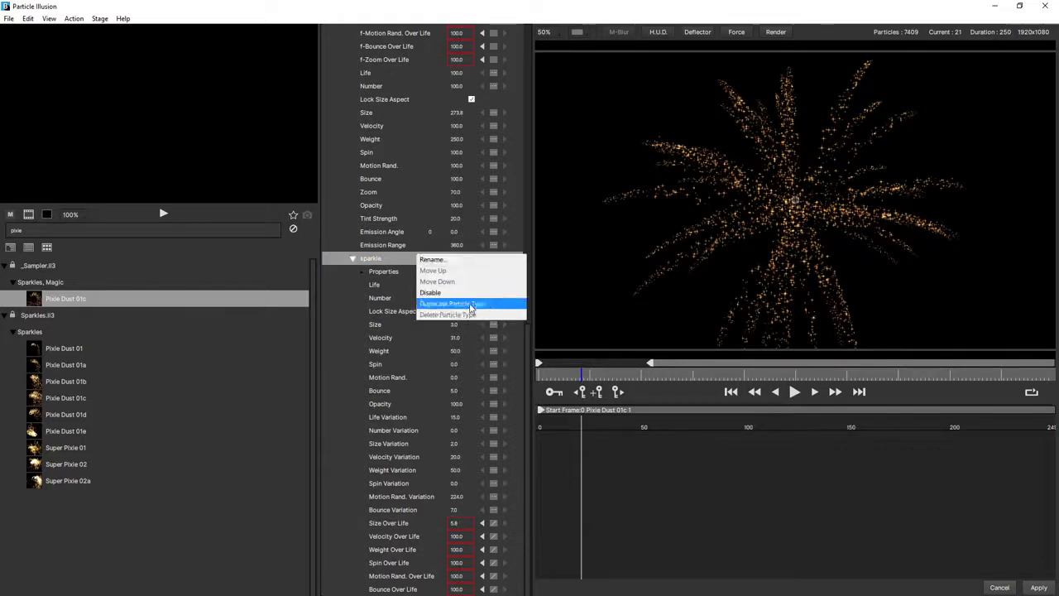
{"action": "left_click", "coordinate": [471, 307]}
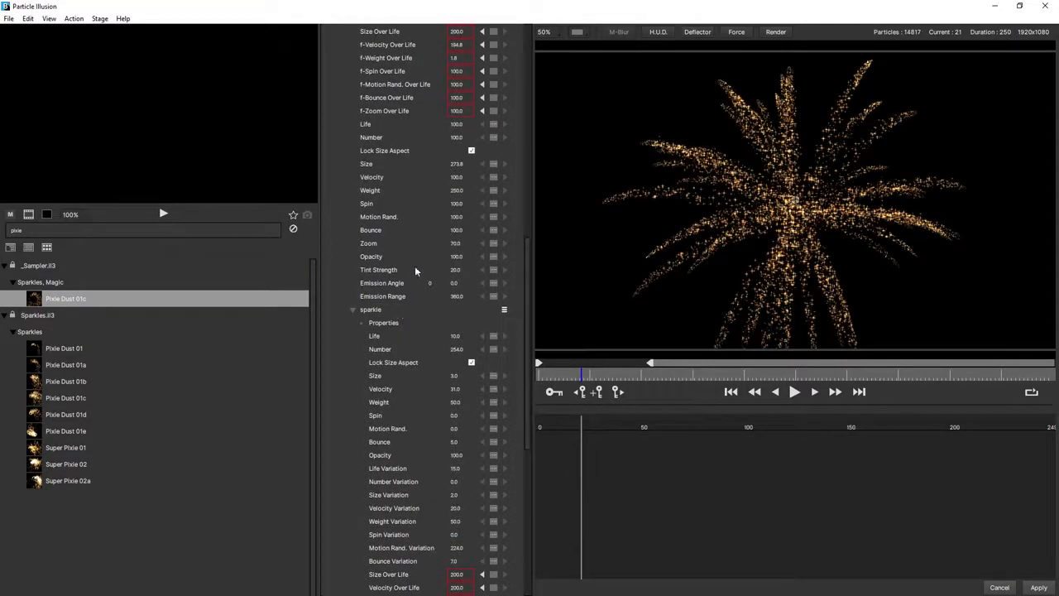
Collapse both sparkle particle types and rename the first one as Leading.
{"action": "left_click", "coordinate": [352, 309]}
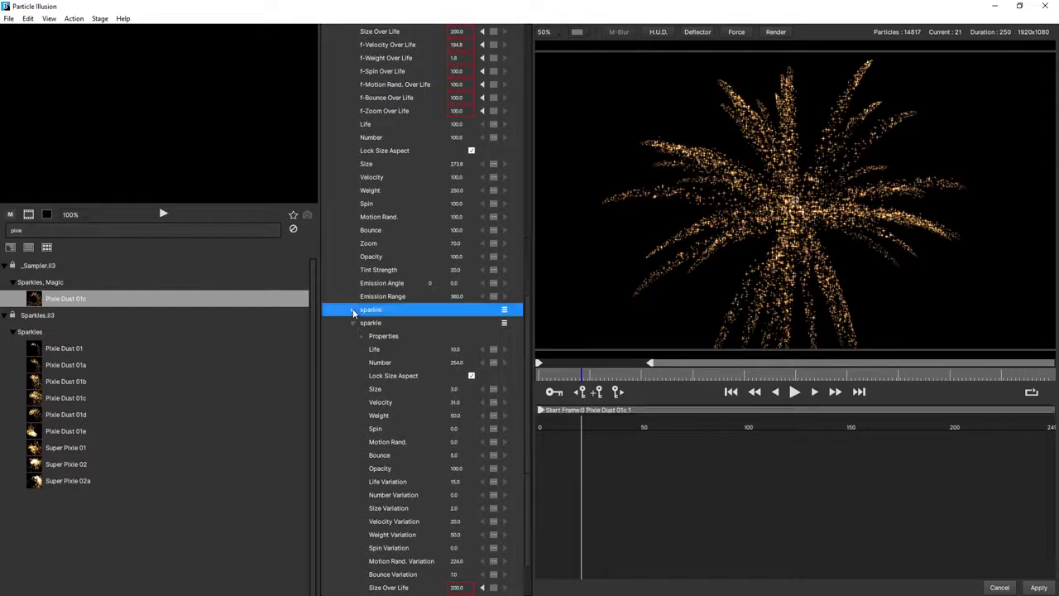
{"action": "left_click", "coordinate": [352, 322]}
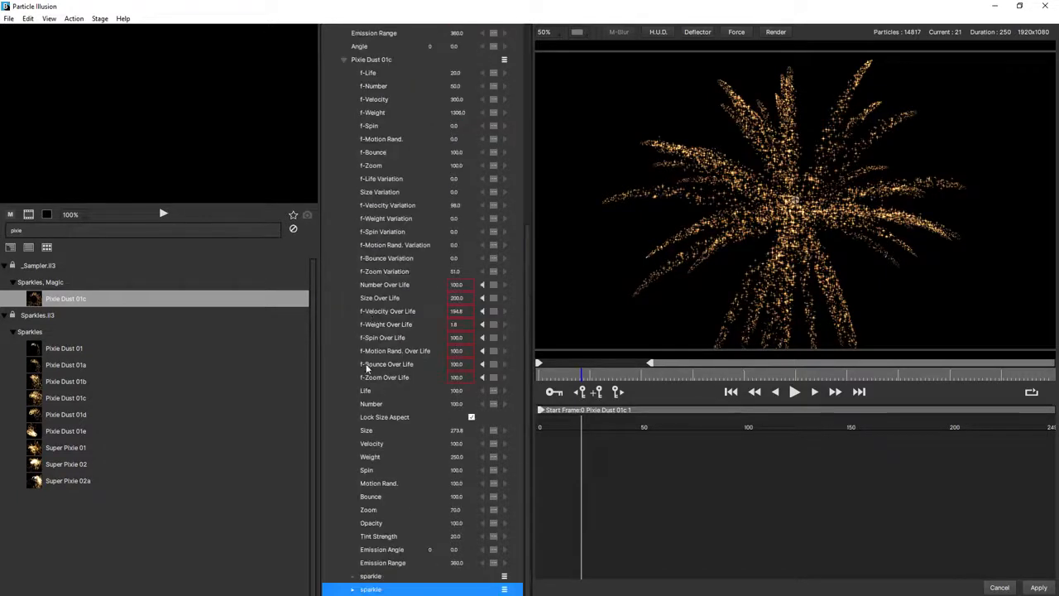
{"action": "left_click", "coordinate": [504, 576]}
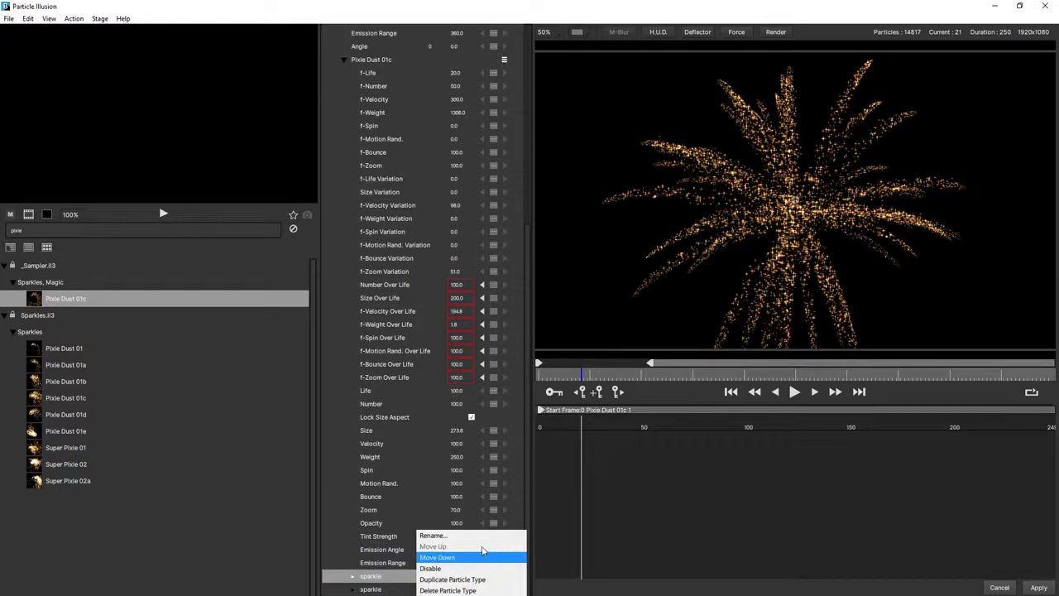
{"action": "left_click", "coordinate": [479, 536]}
{"action": "type", "text": "leading"}
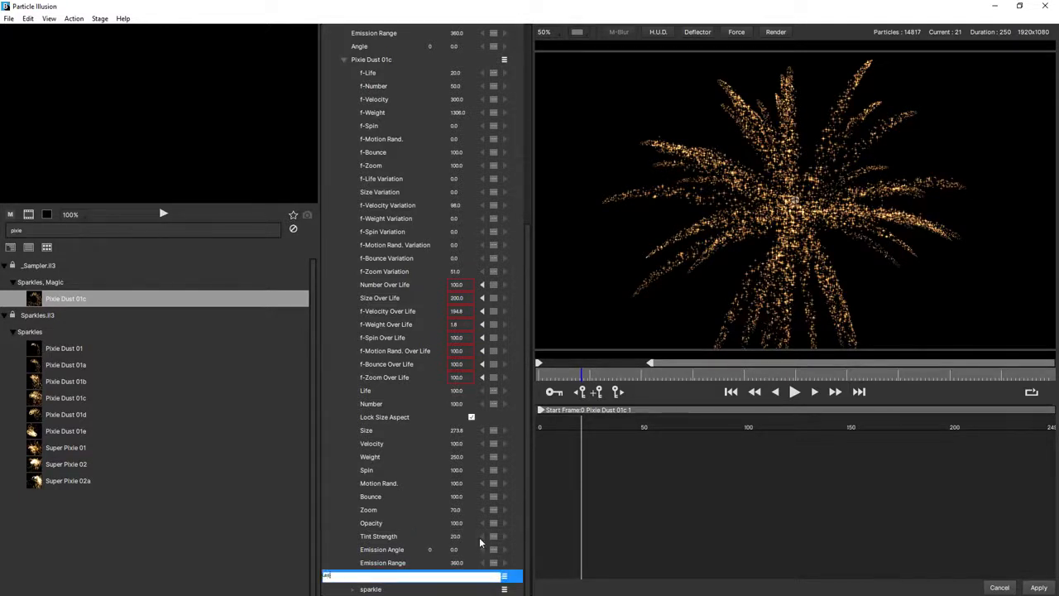
{"action": "key", "text": "Return"}
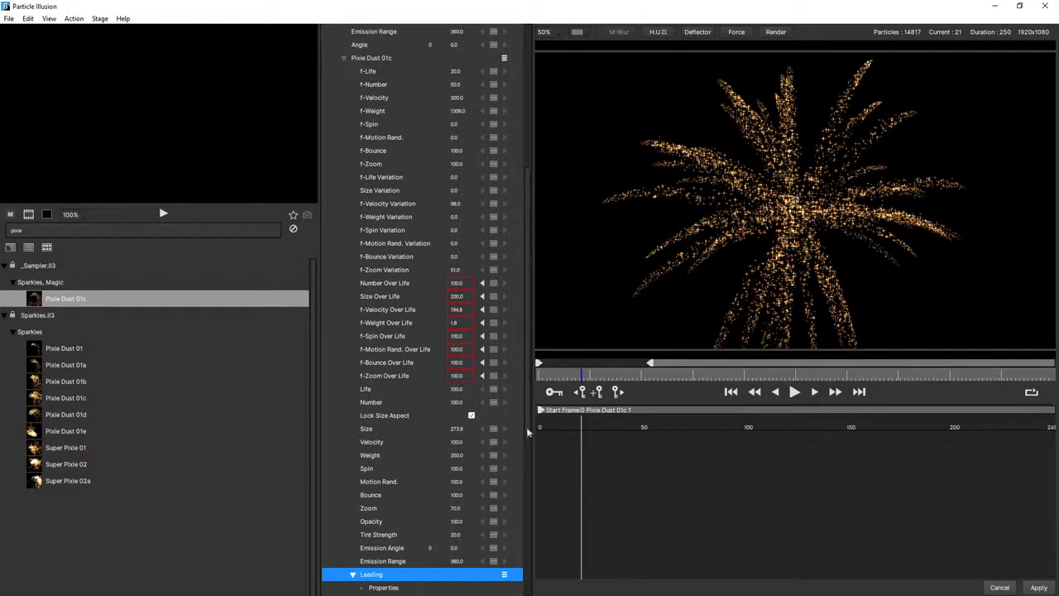
Change the Leading particle's shape image to the blurred spikey star from the _Sampler.il3 library.
{"action": "scroll", "coordinate": [439, 347], "scroll_direction": "down", "scroll_amount": 5}
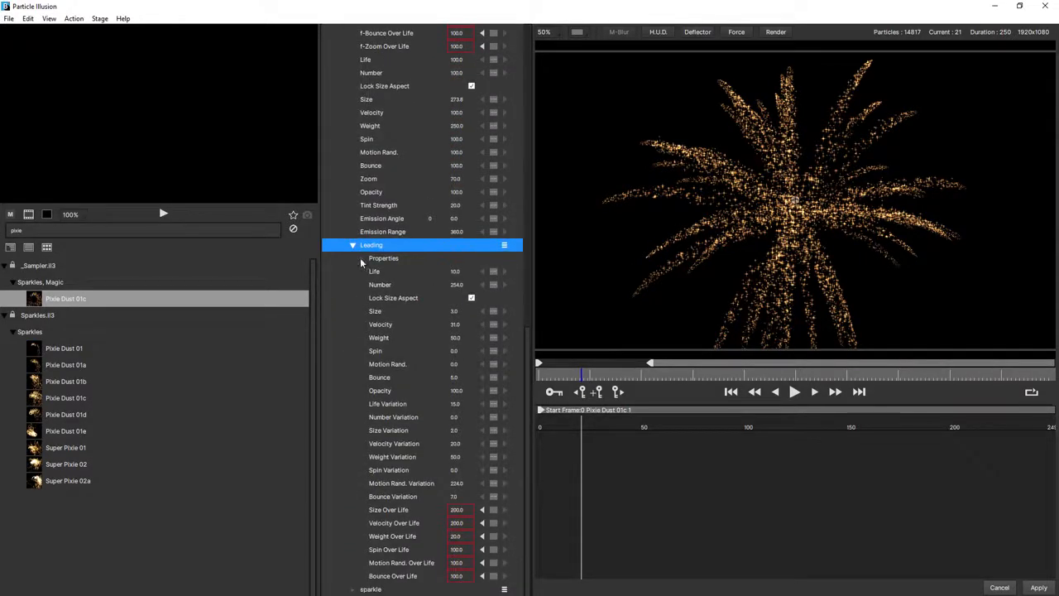
{"action": "left_click", "coordinate": [361, 257]}
{"action": "left_click", "coordinate": [469, 239]}
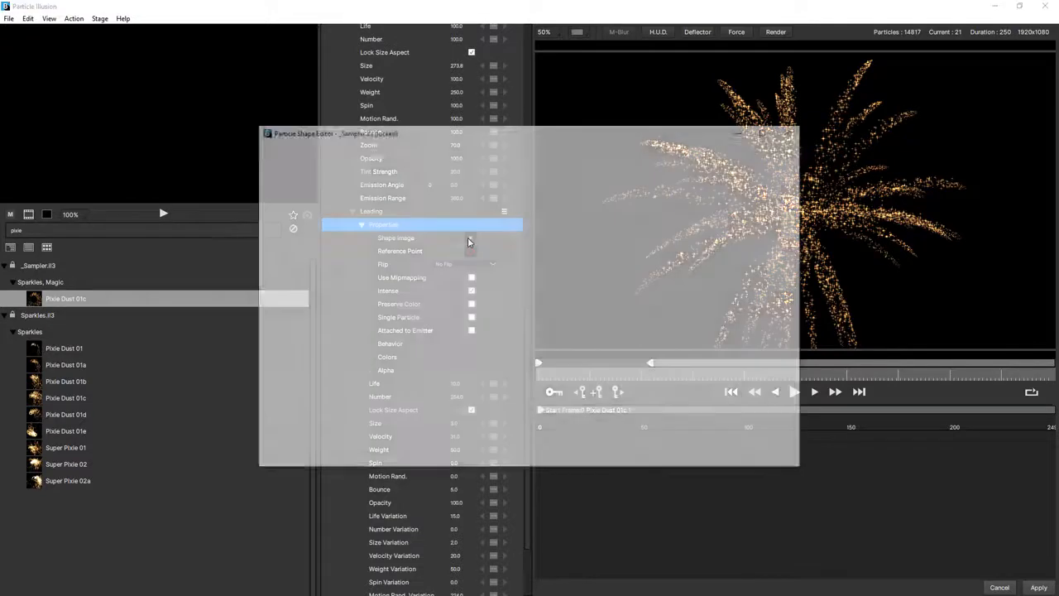
{"action": "left_click", "coordinate": [371, 224]}
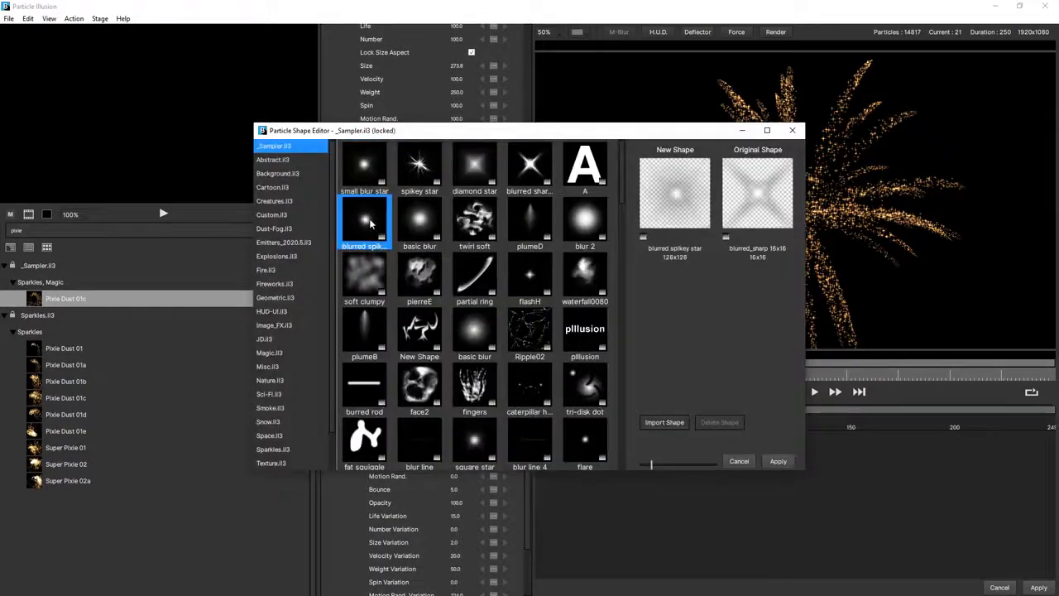
{"action": "left_click", "coordinate": [777, 461]}
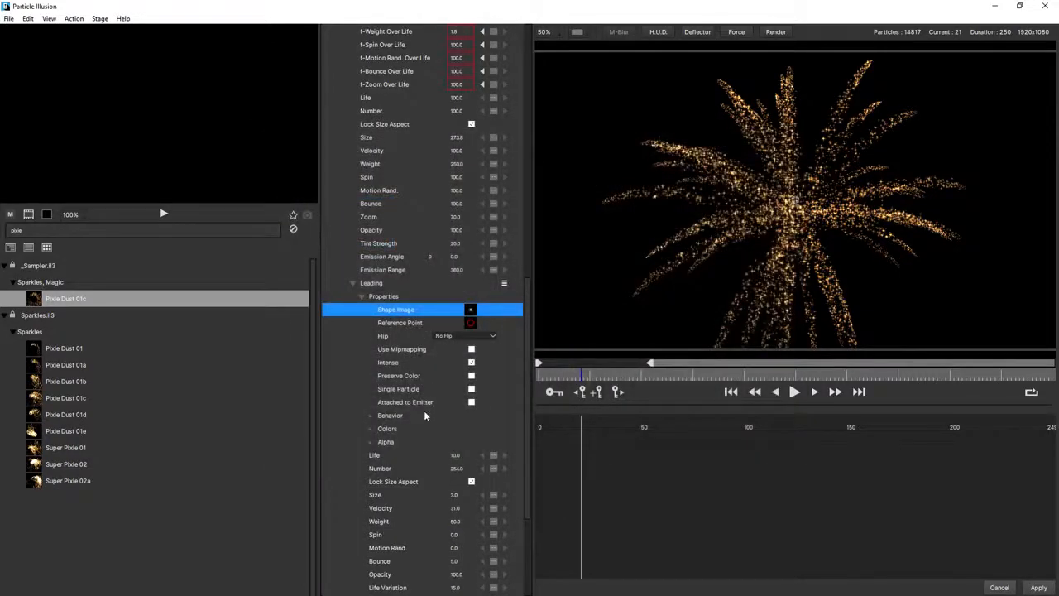
Set the Leading particle's size to 10, replay the burst from the start, and park the playhead at frame 17.
{"action": "left_click", "coordinate": [454, 495]}
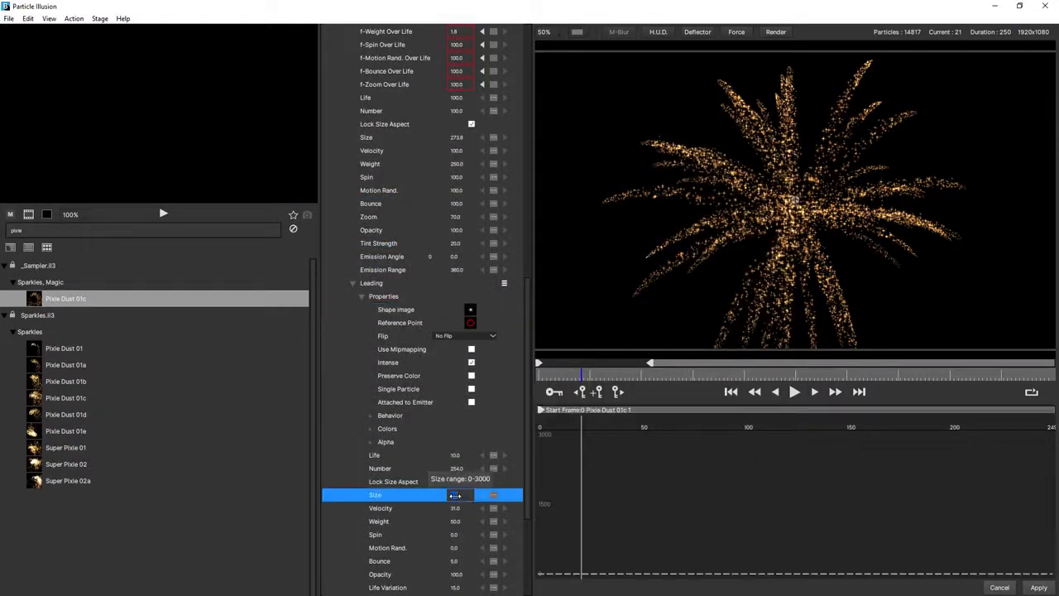
{"action": "type", "text": "20"}
{"action": "key", "text": "Return"}
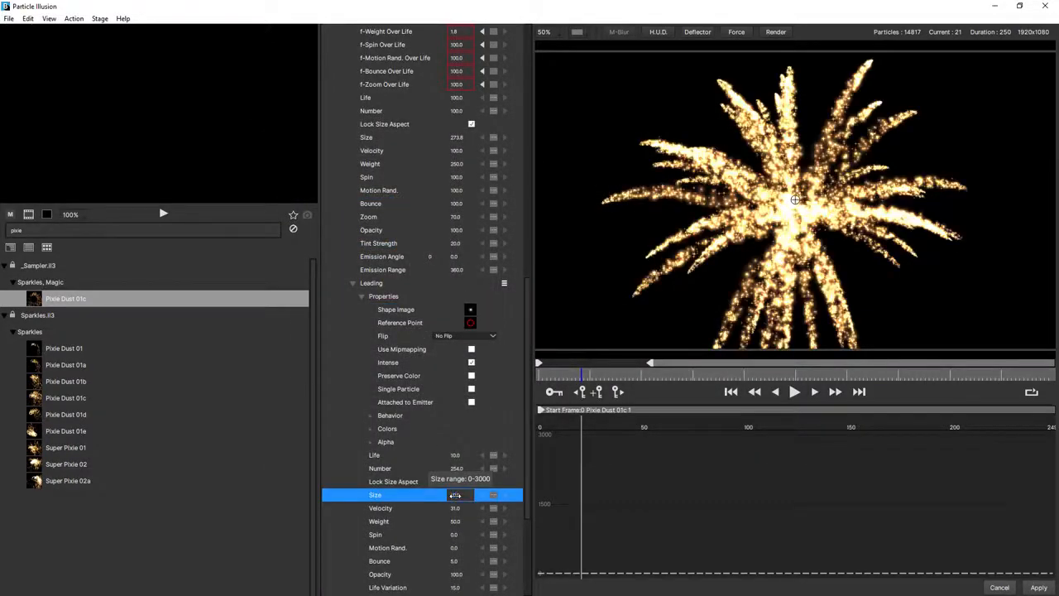
{"action": "left_click", "coordinate": [732, 392]}
{"action": "left_click", "coordinate": [795, 392]}
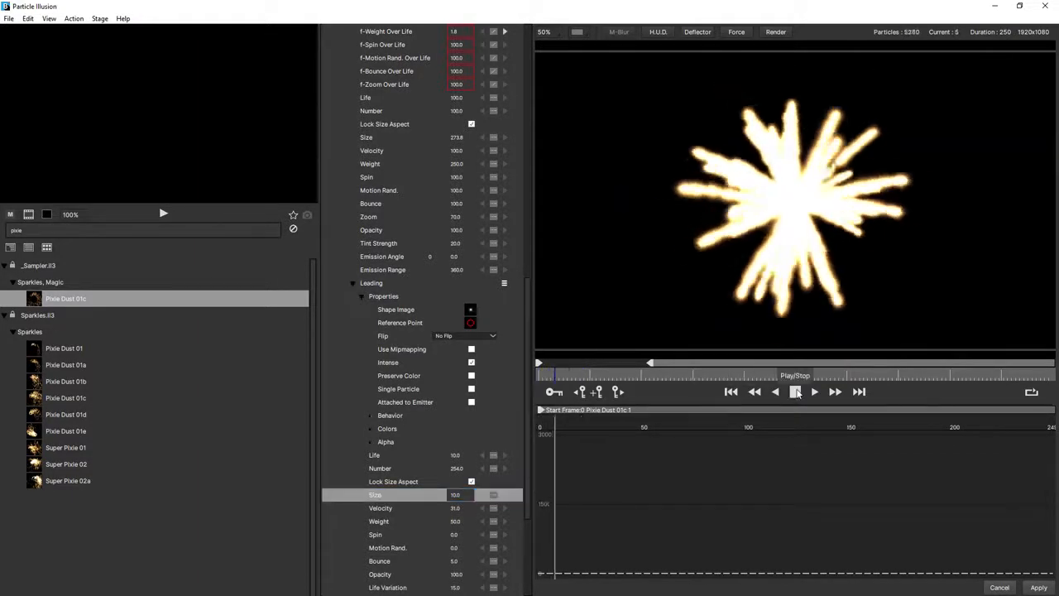
{"action": "left_click", "coordinate": [795, 393]}
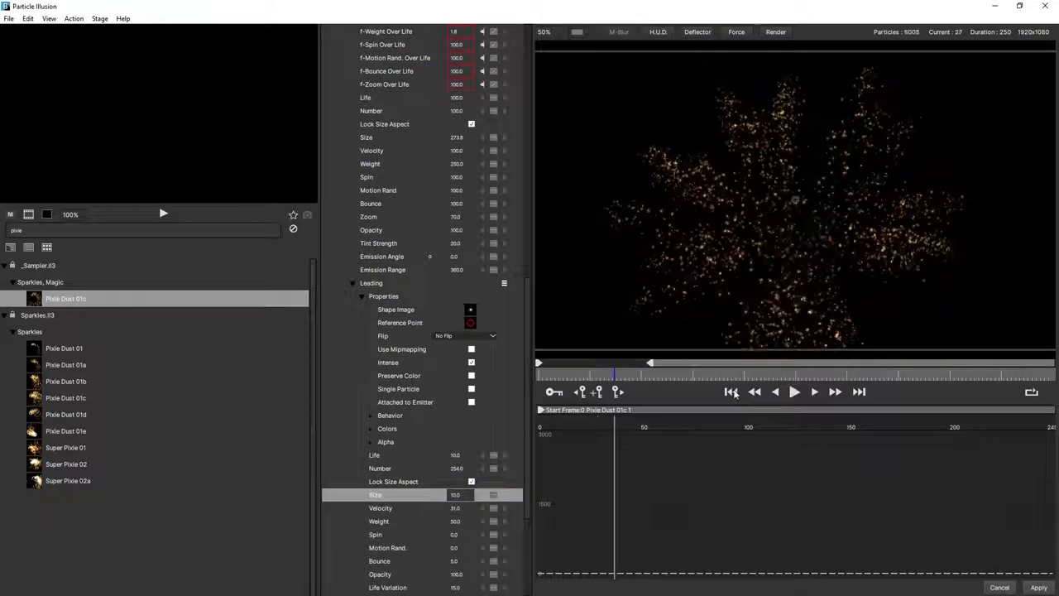
{"action": "left_click", "coordinate": [732, 392]}
{"action": "left_click", "coordinate": [796, 393]}
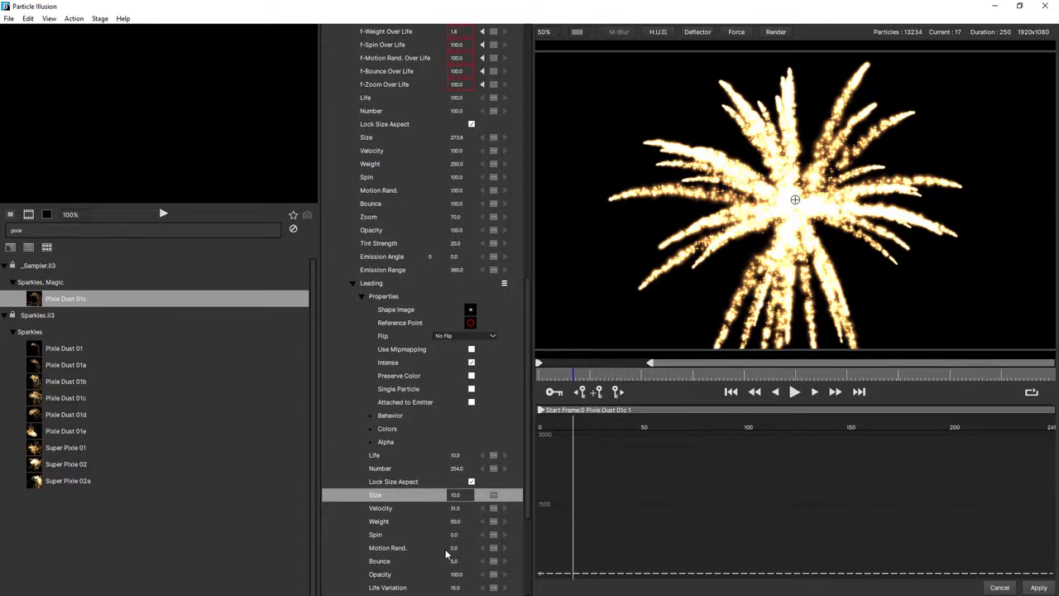
Set the Leading particle's opacity to 38 and size to 6, replaying the burst between the changes and parking at frame 14.
{"action": "left_click_drag", "start_coordinate": [456, 574], "coordinate": [424, 585]}
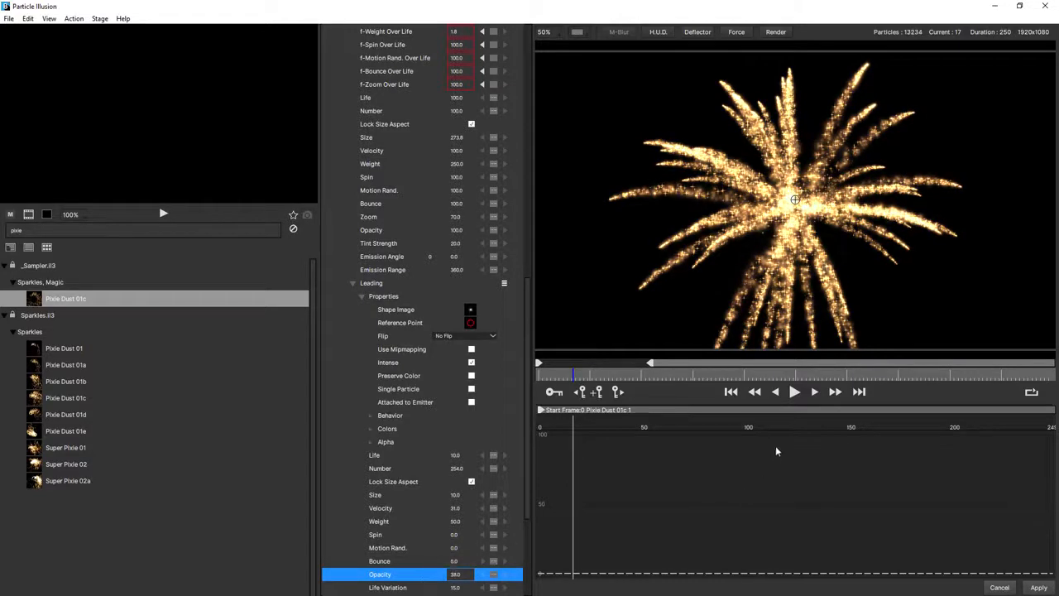
{"action": "left_click", "coordinate": [732, 391]}
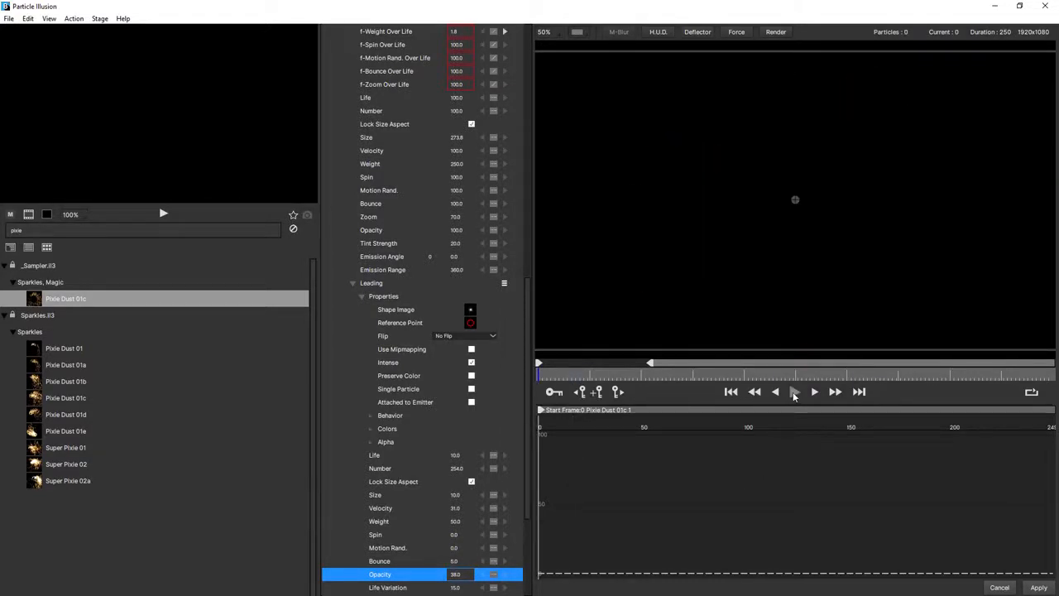
{"action": "left_click", "coordinate": [794, 393]}
{"action": "left_click", "coordinate": [795, 393]}
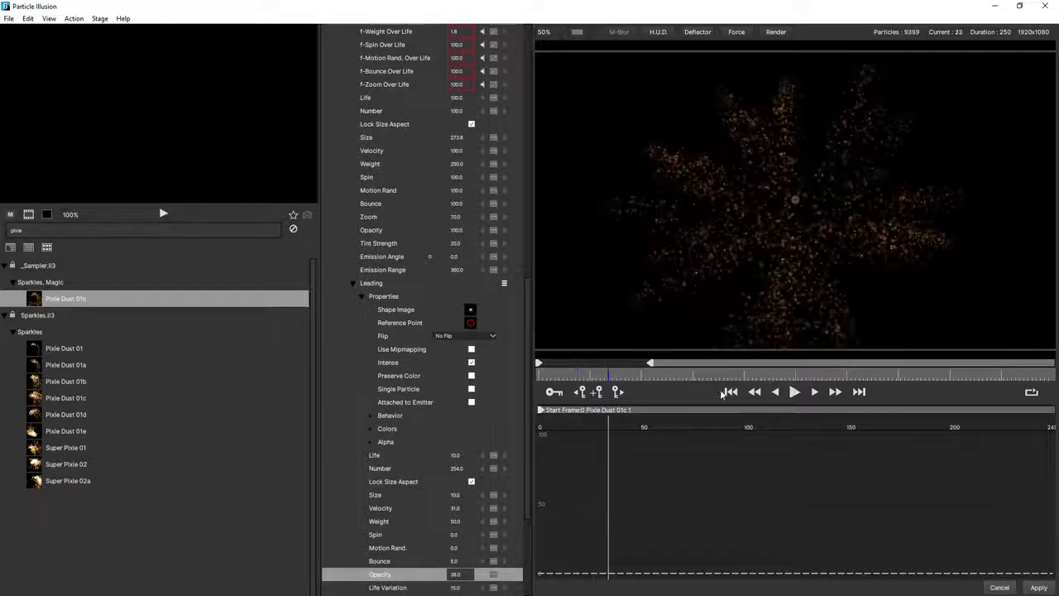
{"action": "left_click", "coordinate": [736, 393]}
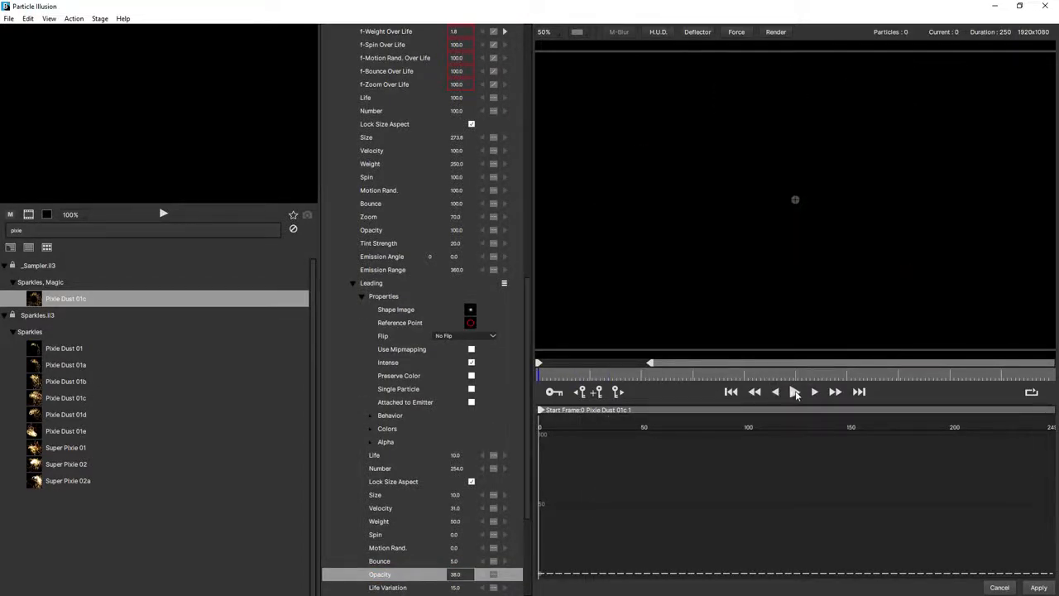
{"action": "left_click", "coordinate": [795, 394]}
{"action": "left_click", "coordinate": [794, 393]}
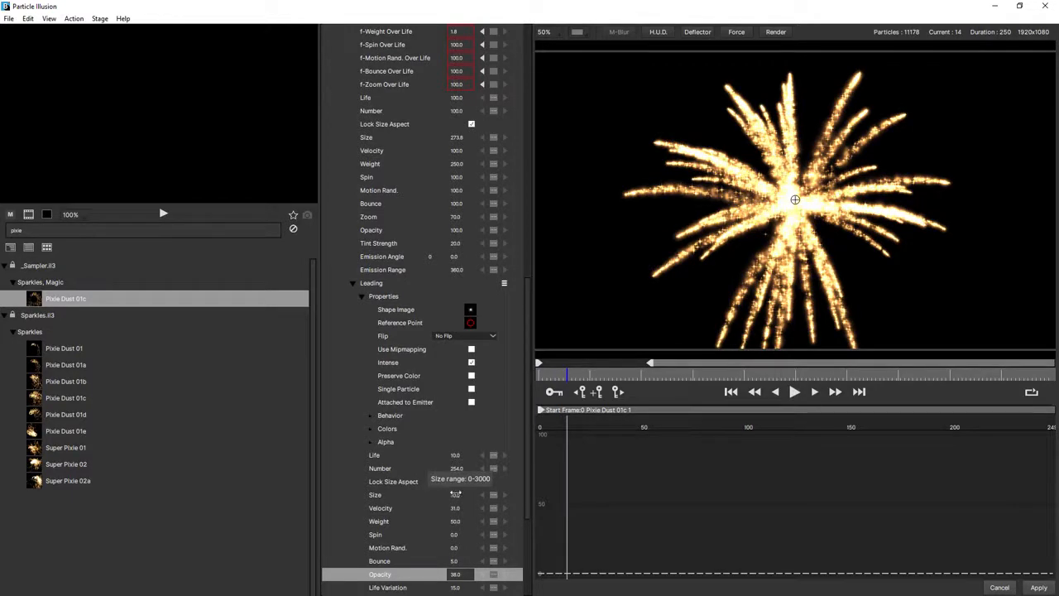
{"action": "left_click_drag", "start_coordinate": [456, 495], "coordinate": [455, 496]}
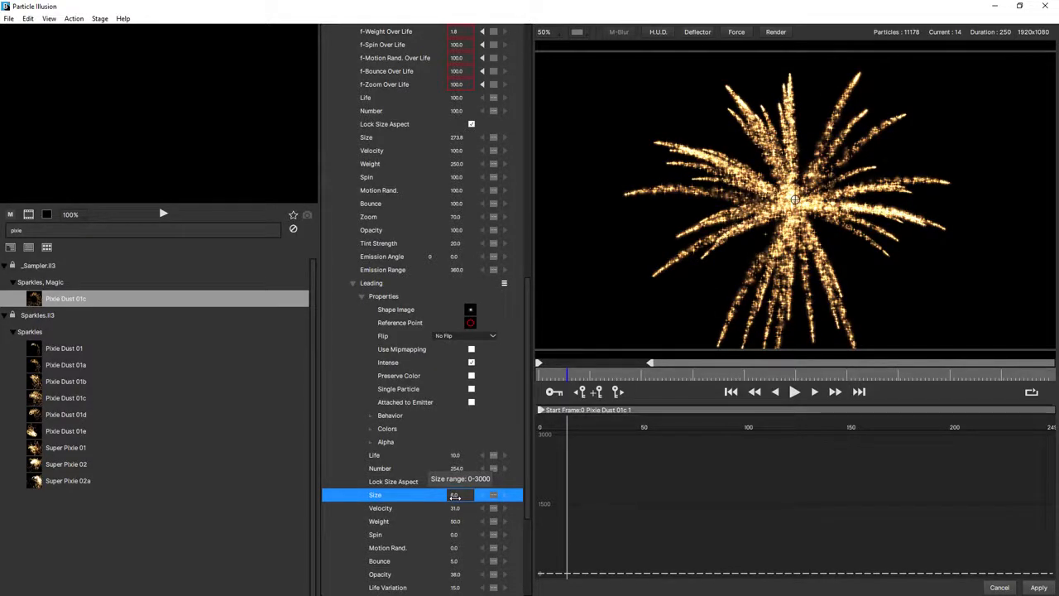
Duplicate the Leading particle type and rename the second copy as Glow.
{"action": "left_click", "coordinate": [375, 287]}
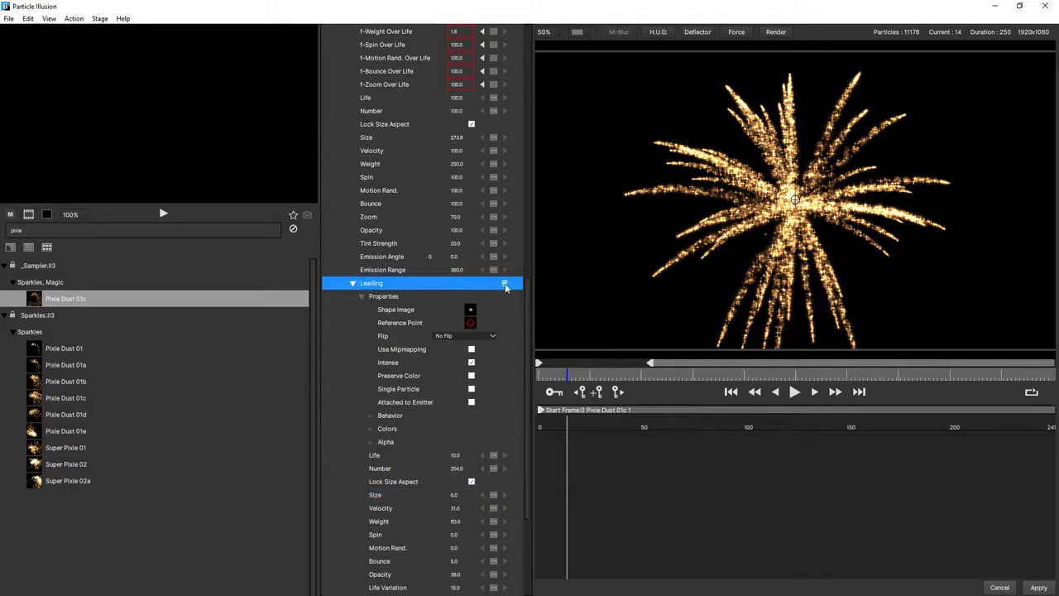
{"action": "left_click", "coordinate": [504, 285]}
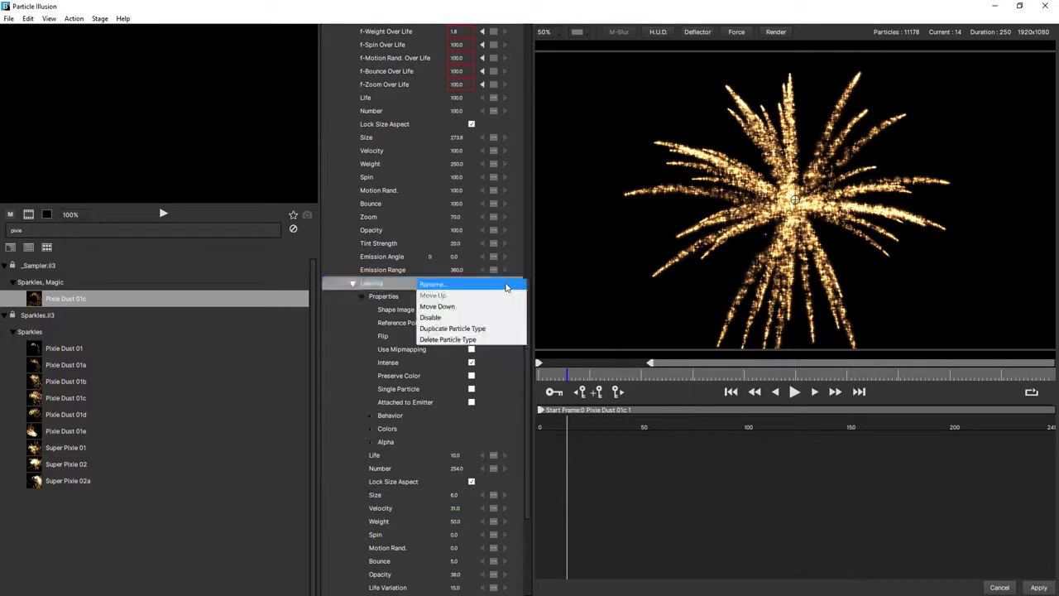
{"action": "left_click", "coordinate": [454, 328]}
{"action": "left_click", "coordinate": [351, 309]}
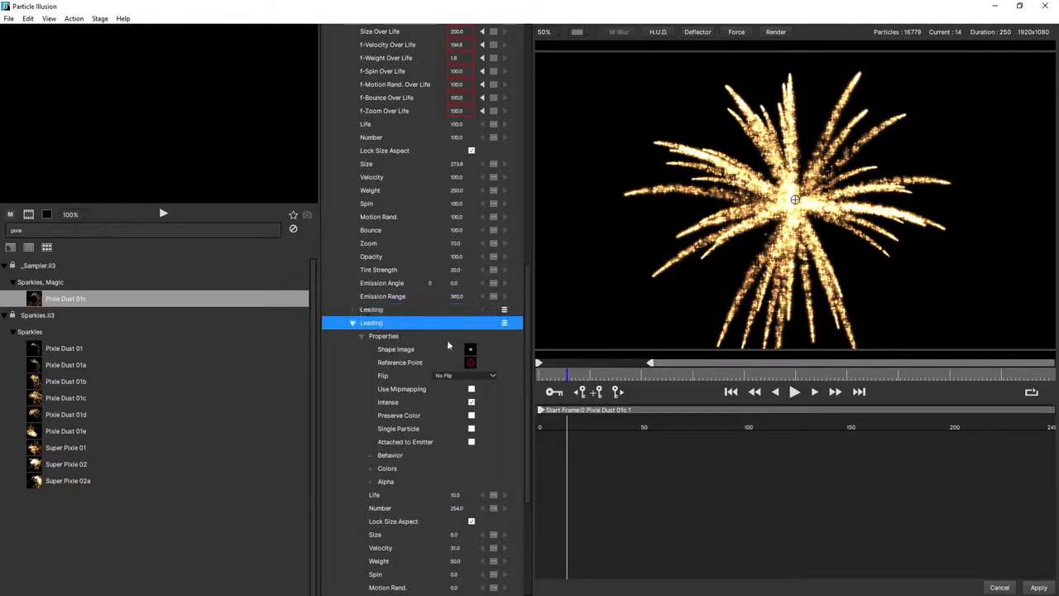
{"action": "left_click", "coordinate": [504, 322]}
{"action": "left_click", "coordinate": [474, 330]}
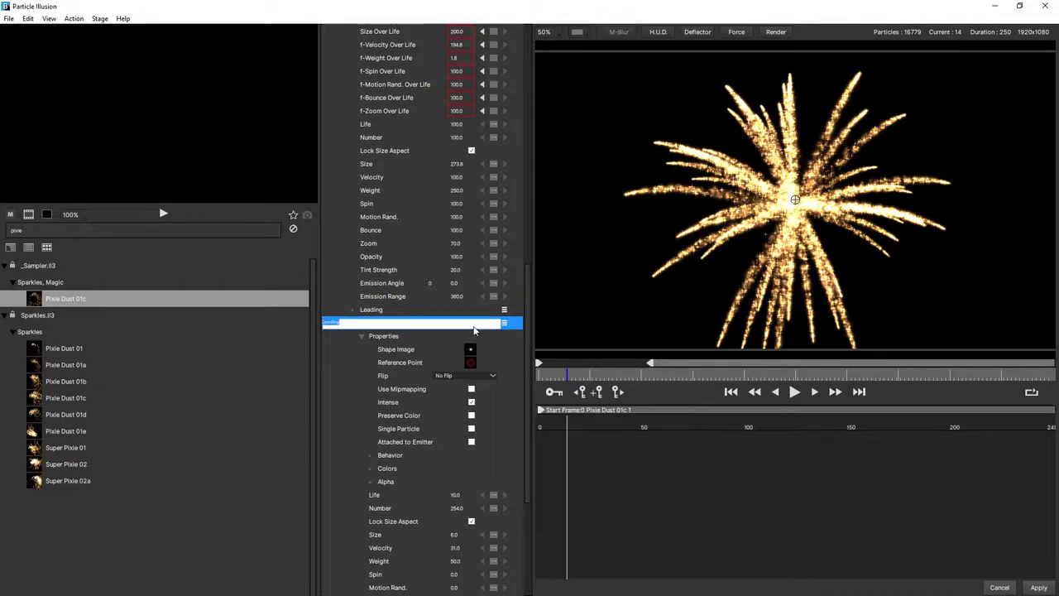
{"action": "type", "text": "E"}
Set the Leading particle's size to 12 and turn on its Single Particle property.
{"action": "scroll", "coordinate": [492, 342], "scroll_direction": "up", "scroll_amount": 3}
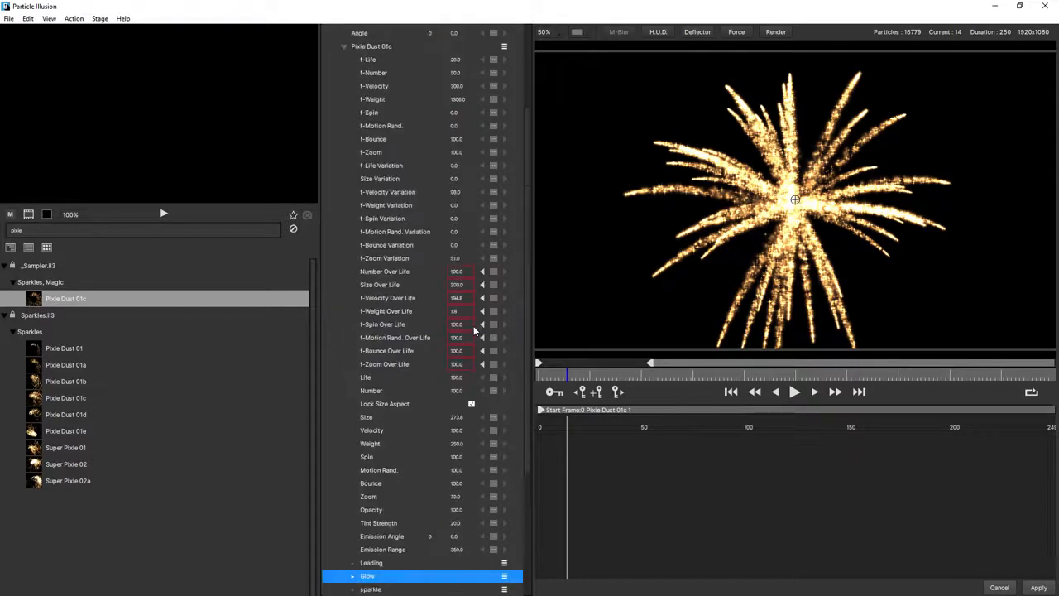
{"action": "scroll", "coordinate": [366, 430], "scroll_direction": "up", "scroll_amount": 2}
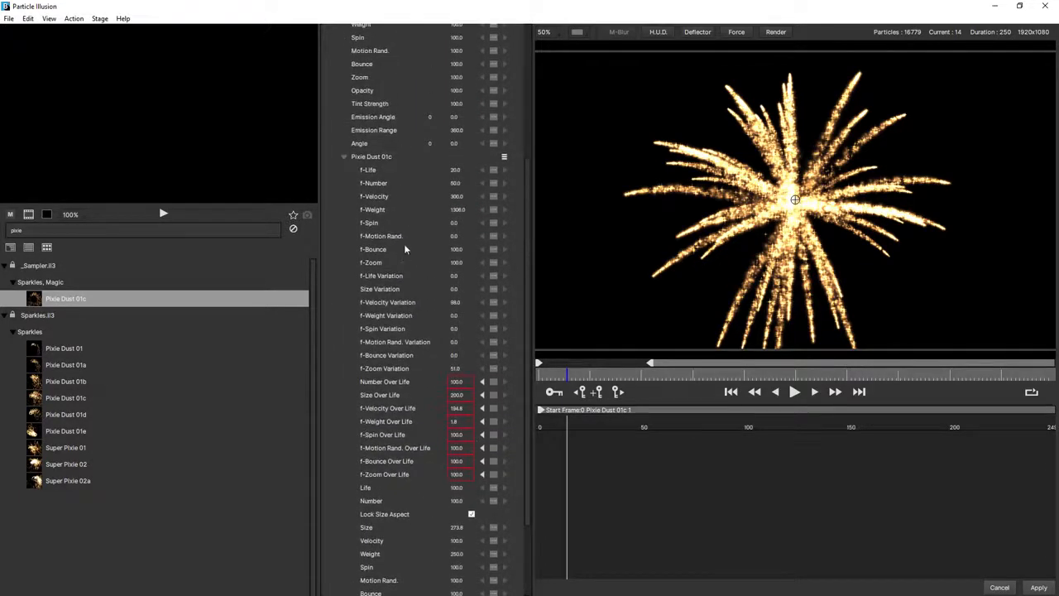
{"action": "scroll", "coordinate": [393, 273], "scroll_direction": "down", "scroll_amount": 2}
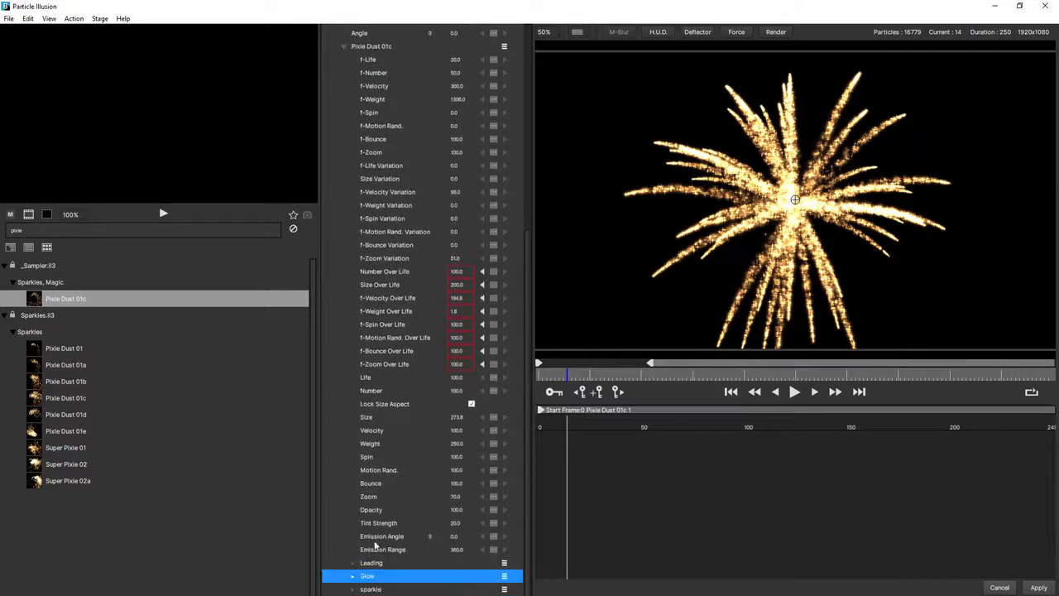
{"action": "left_click", "coordinate": [366, 563]}
{"action": "left_click", "coordinate": [351, 565]}
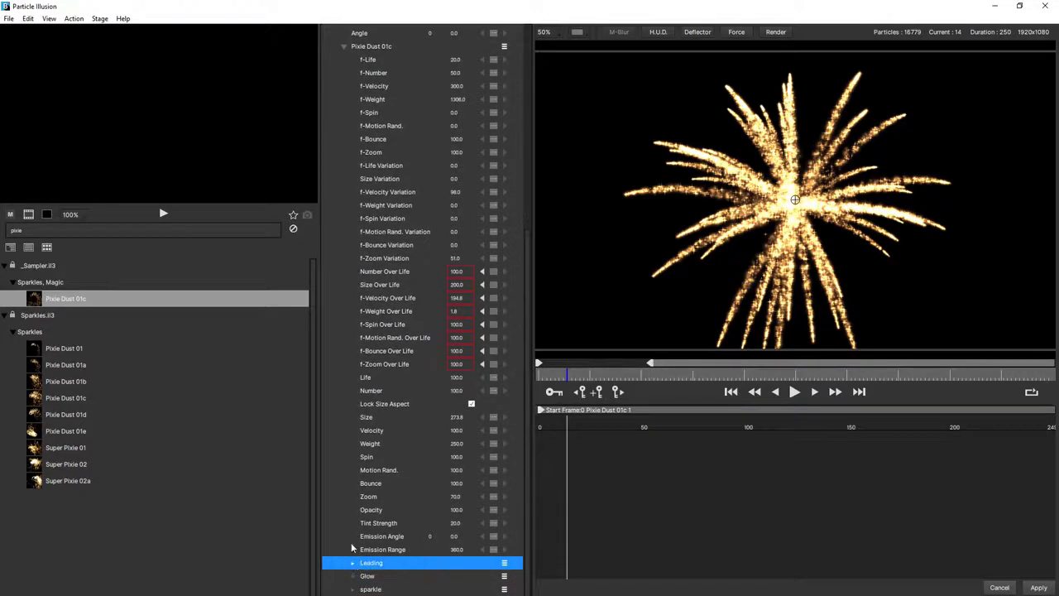
{"action": "scroll", "coordinate": [346, 486], "scroll_direction": "down", "scroll_amount": 4}
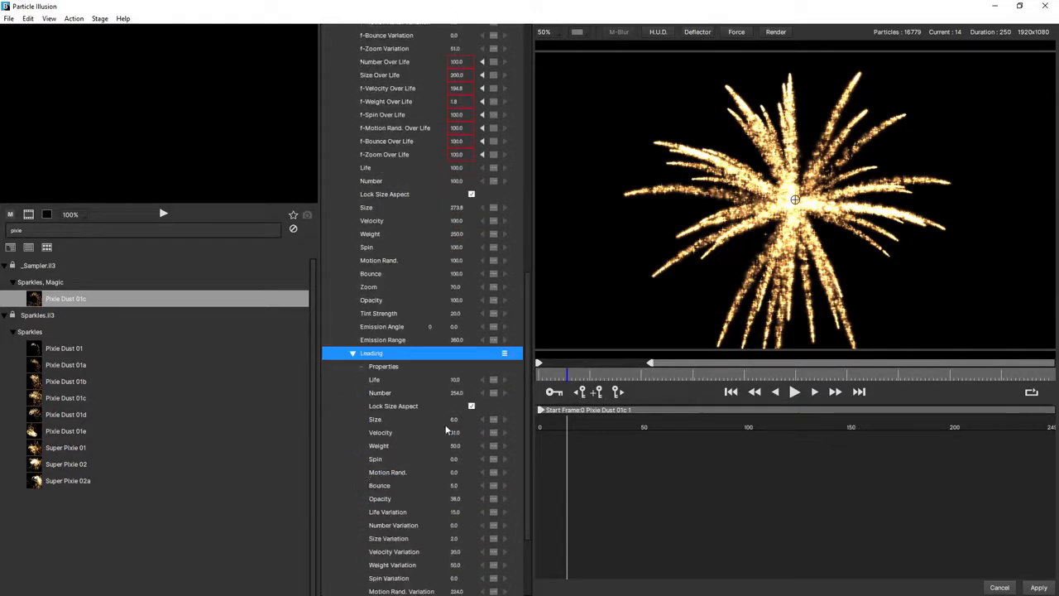
{"action": "left_click", "coordinate": [454, 420]}
{"action": "left_click_drag", "start_coordinate": [453, 419], "coordinate": [456, 420]}
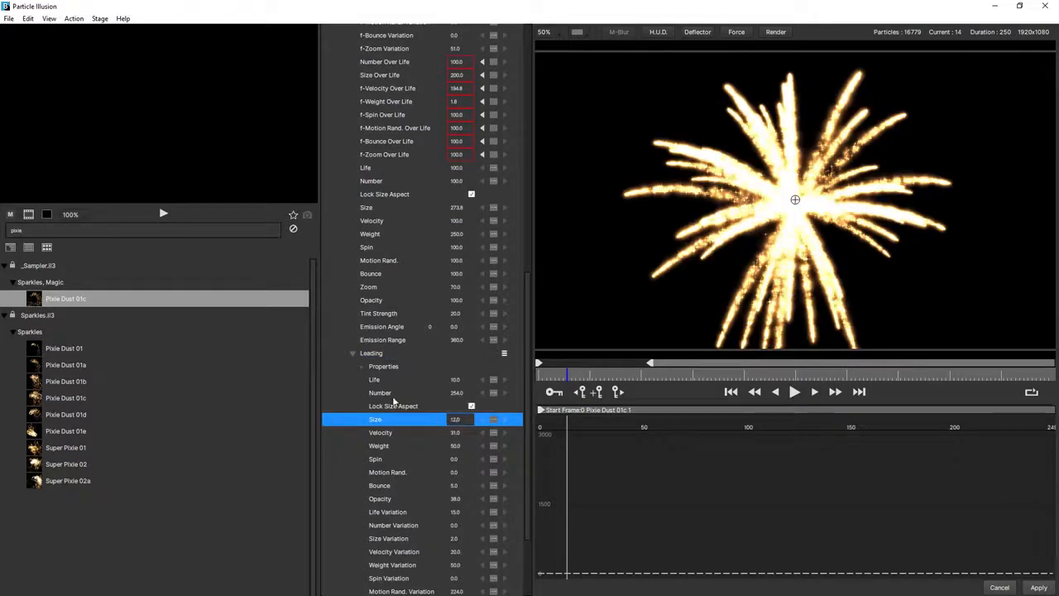
{"action": "left_click", "coordinate": [362, 365]}
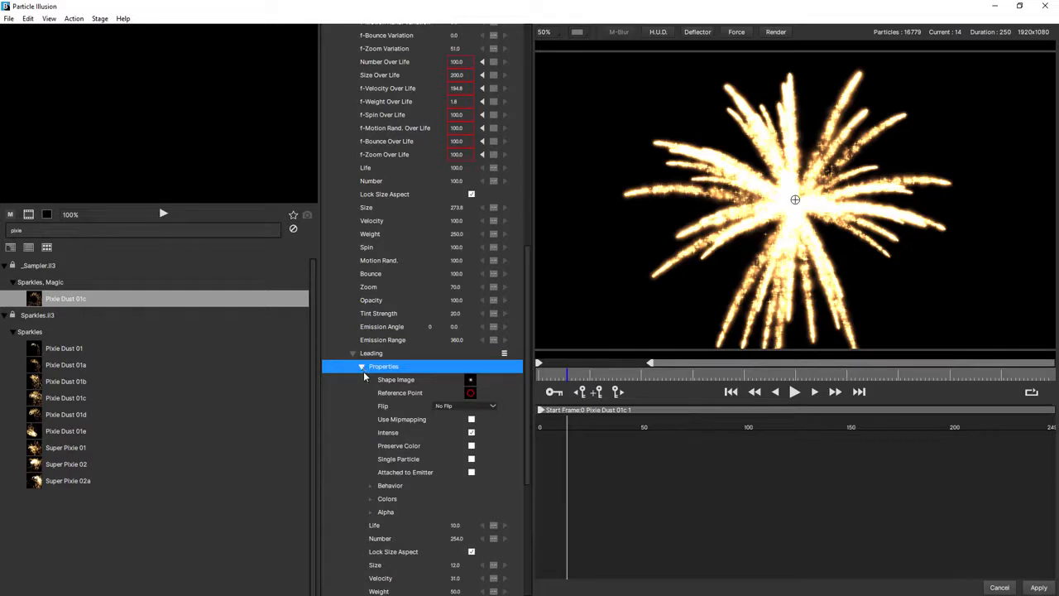
{"action": "left_click", "coordinate": [471, 459]}
Increase the size of the single Leading particle to about 44.
{"action": "scroll", "coordinate": [437, 439], "scroll_direction": "down", "scroll_amount": 3}
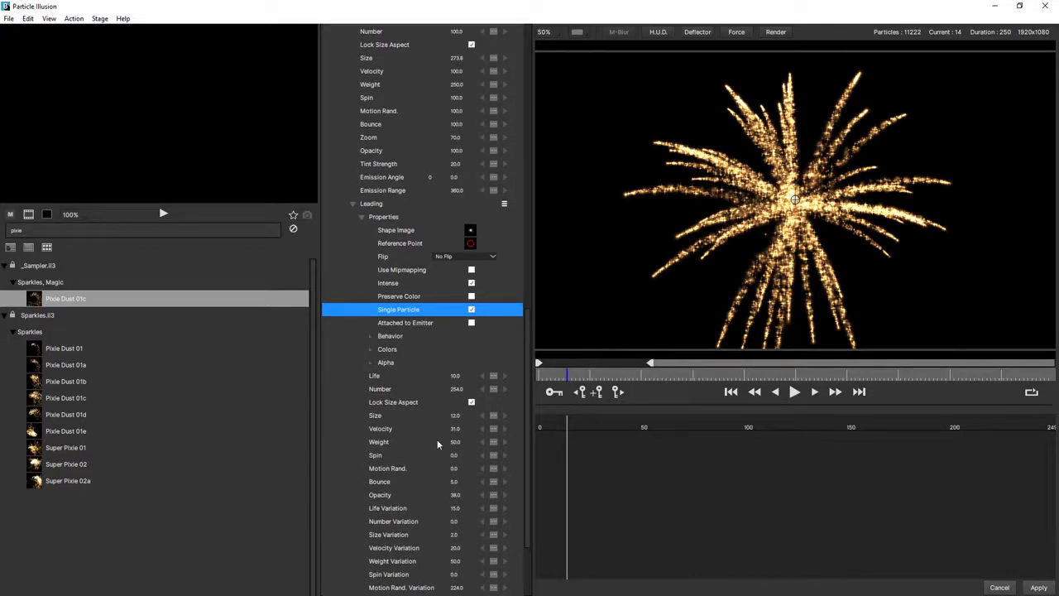
{"action": "left_click", "coordinate": [456, 415]}
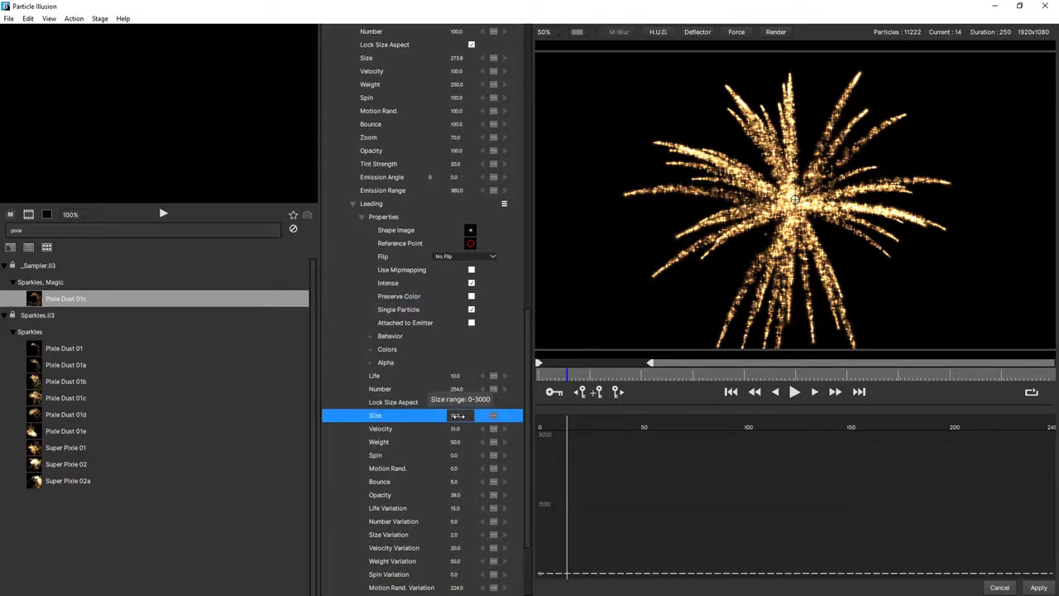
{"action": "left_click_drag", "start_coordinate": [456, 415], "coordinate": [477, 420]}
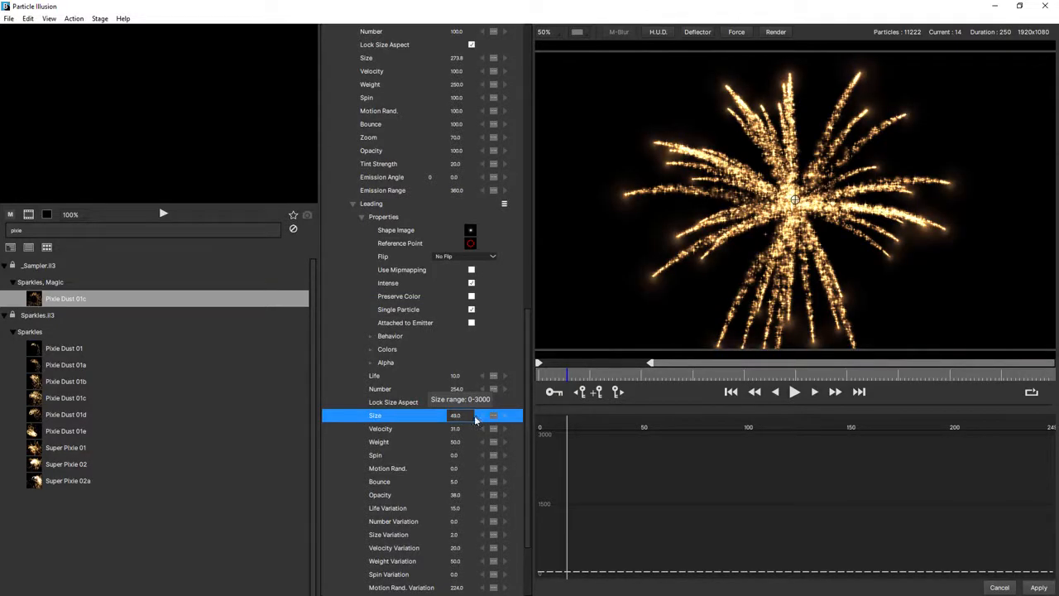
{"action": "left_click_drag", "start_coordinate": [472, 416], "coordinate": [476, 419]}
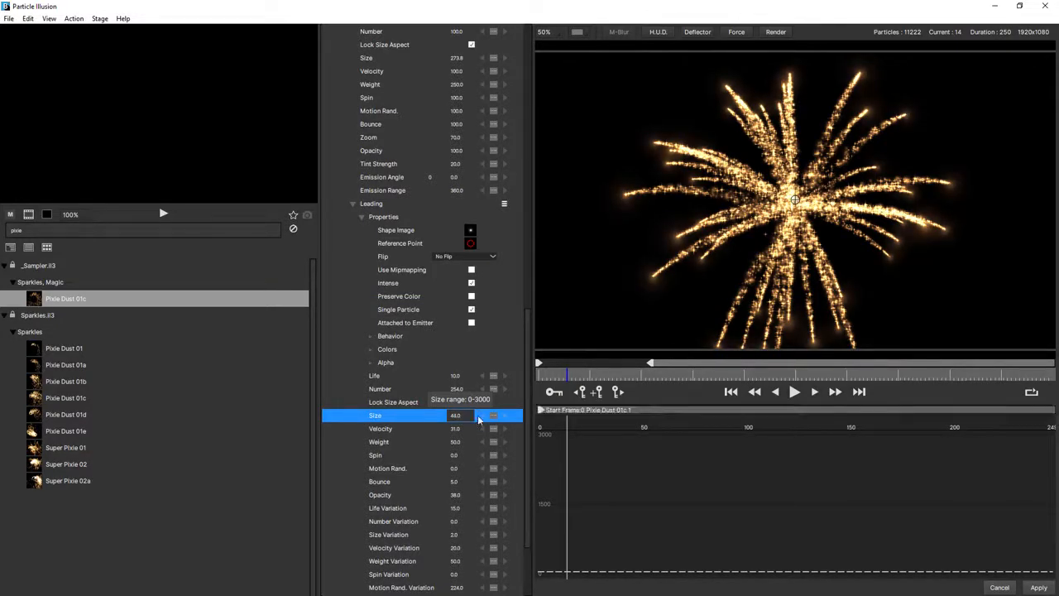
Play the burst and scrub to about frame 57, examining the preview up close for particles still lingering as it fades out.
{"action": "left_click", "coordinate": [660, 464]}
{"action": "key", "text": "space"}
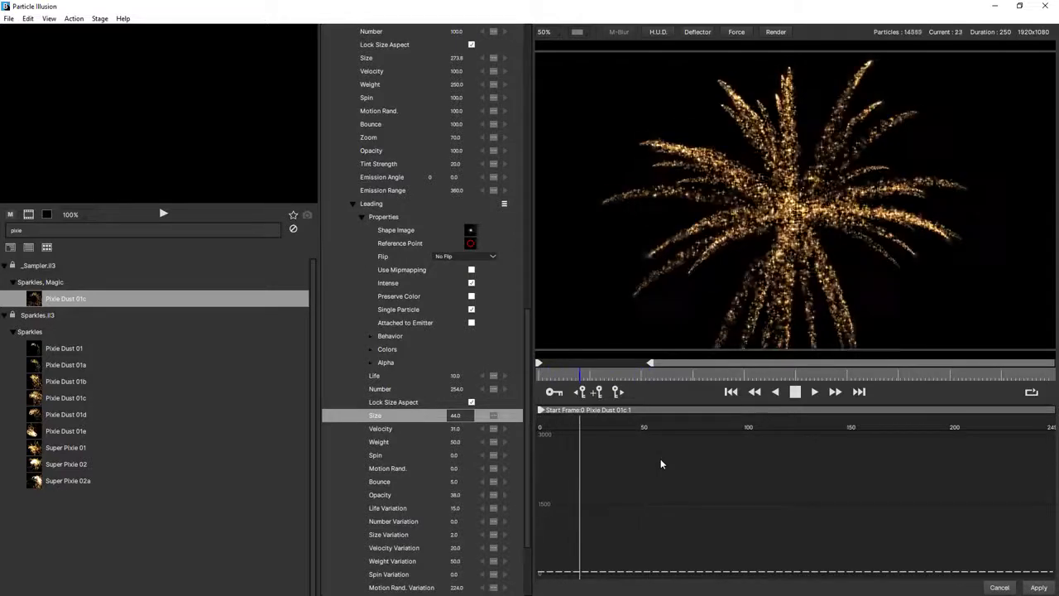
{"action": "key", "text": "space"}
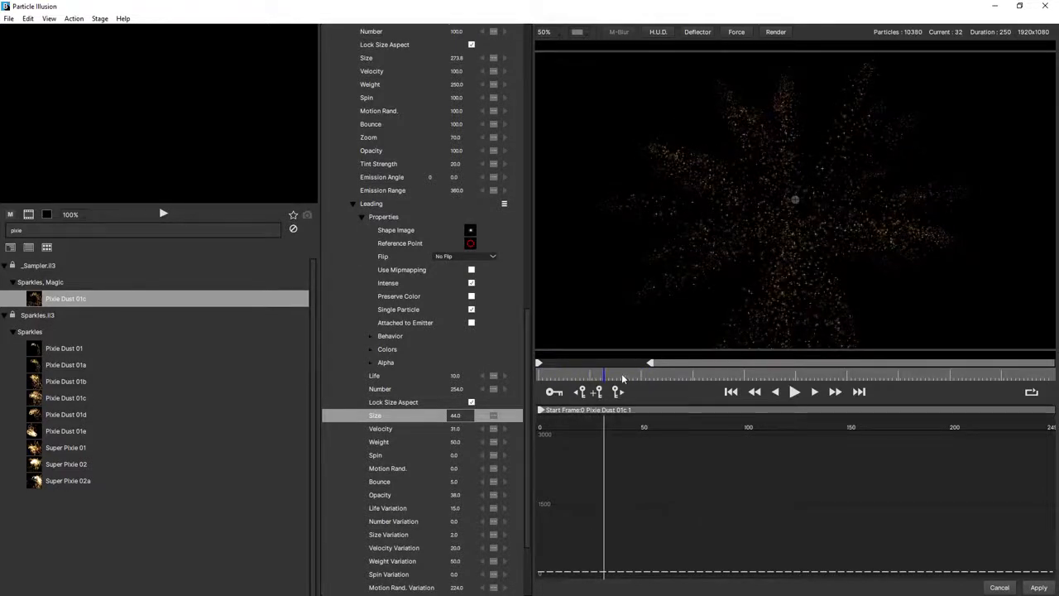
{"action": "left_click_drag", "start_coordinate": [622, 379], "coordinate": [659, 375]}
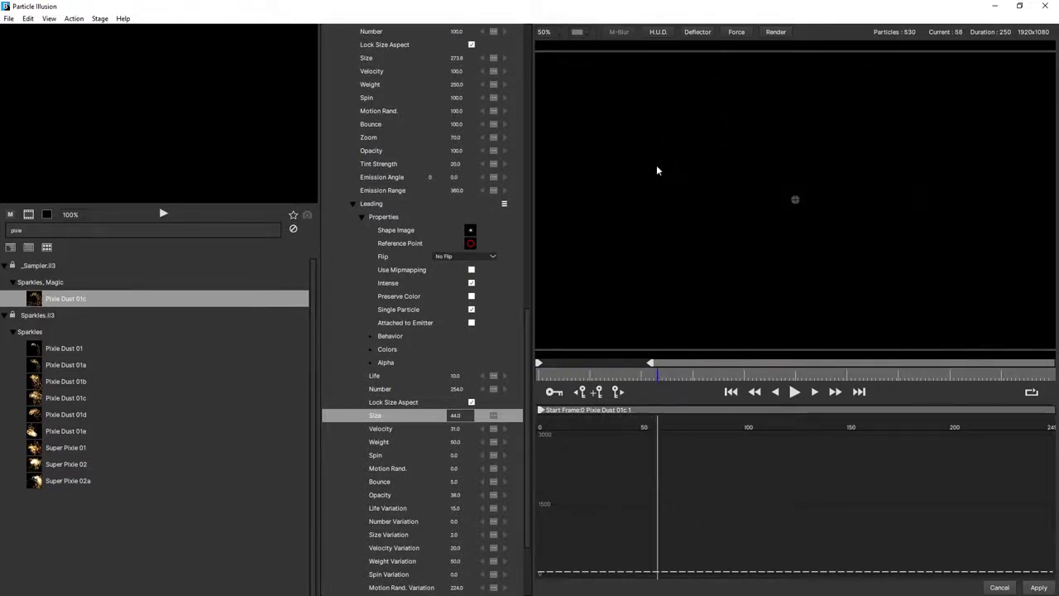
{"action": "scroll", "coordinate": [644, 150], "scroll_direction": "up", "scroll_amount": 1}
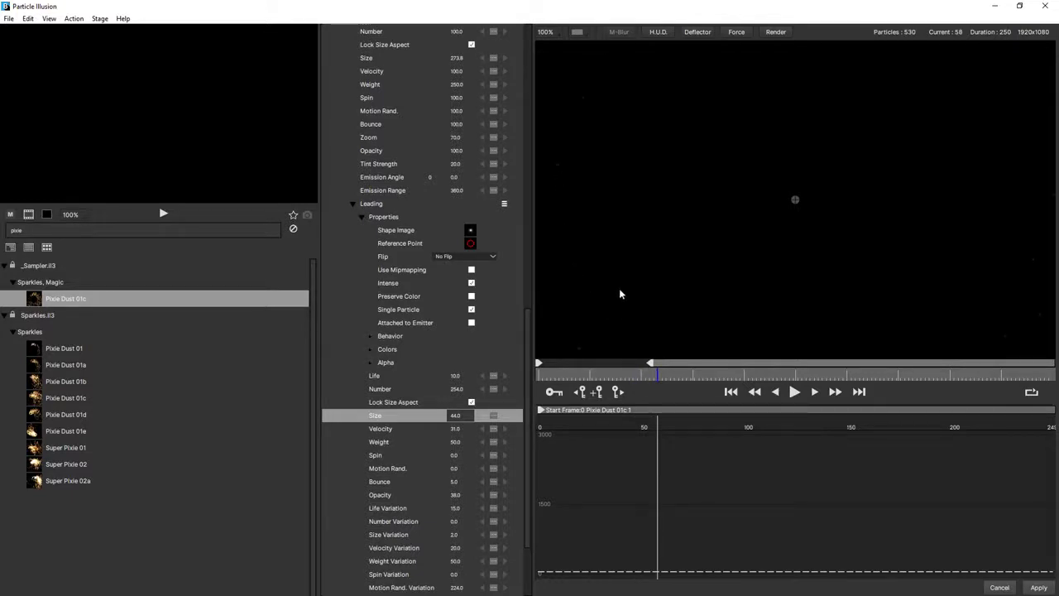
{"action": "mouse_move", "coordinate": [649, 378]}
{"action": "left_mouse_down"}
{"action": "mouse_move", "coordinate": [604, 382]}
{"action": "mouse_move", "coordinate": [714, 393]}
{"action": "mouse_move", "coordinate": [659, 391]}
{"action": "left_mouse_up"}
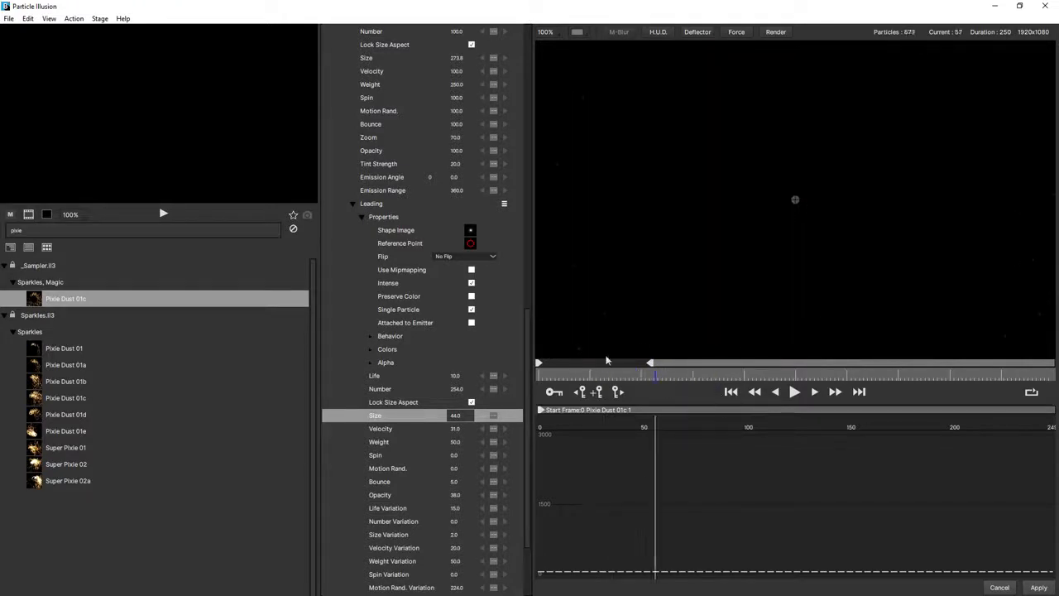
Lower the end point of the emitter's Size Over Life curve to 0.
{"action": "left_click", "coordinate": [353, 203]}
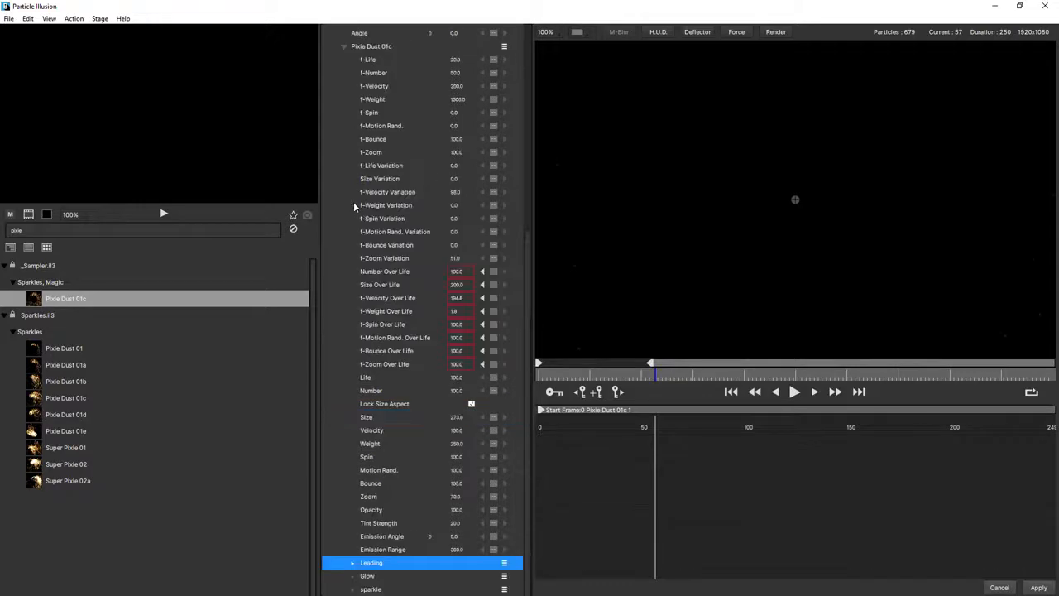
{"action": "left_click", "coordinate": [380, 286]}
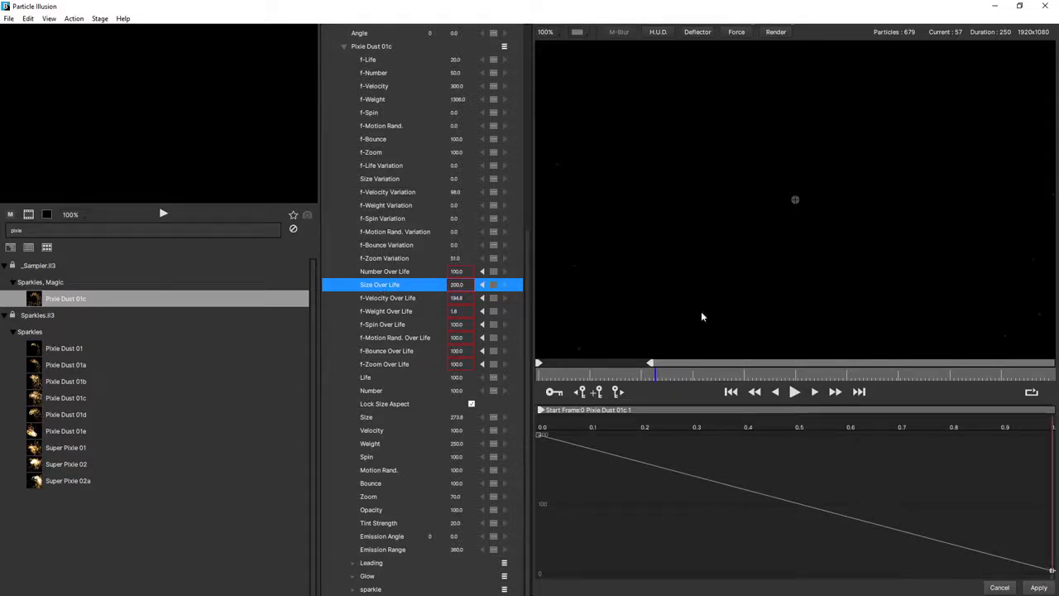
{"action": "scroll", "coordinate": [595, 309], "scroll_direction": "up", "scroll_amount": 1}
{"action": "scroll", "coordinate": [605, 299], "scroll_direction": "down", "scroll_amount": 1}
{"action": "left_click_drag", "start_coordinate": [1051, 572], "coordinate": [1052, 586]}
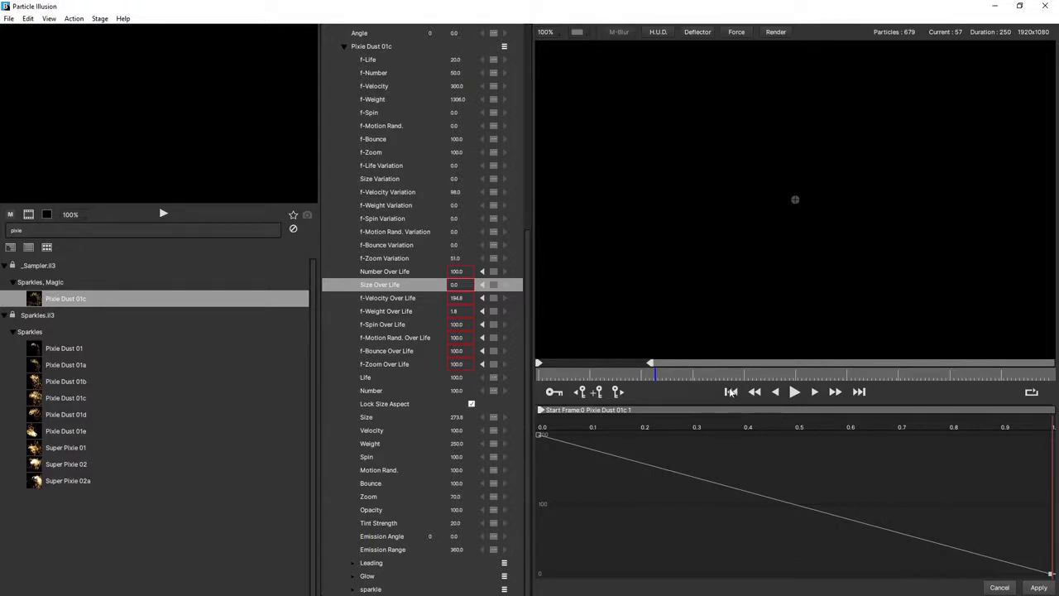
Replay the burst from the first frame several times and scrub through its end to check how the particles shrink away.
{"action": "left_click", "coordinate": [731, 391]}
{"action": "scroll", "coordinate": [764, 269], "scroll_direction": "down", "scroll_amount": 2}
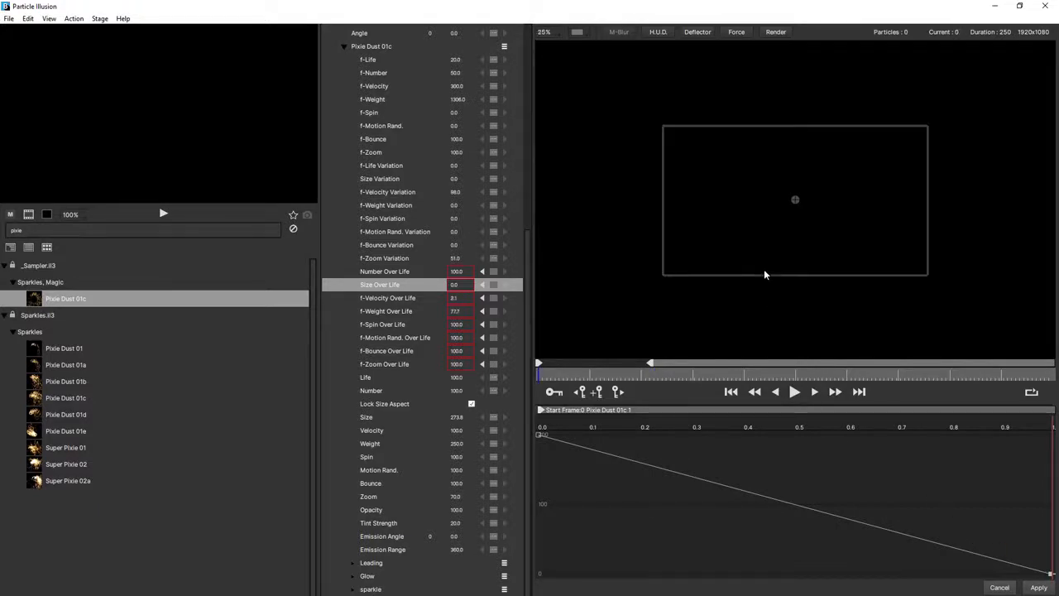
{"action": "left_click", "coordinate": [794, 395]}
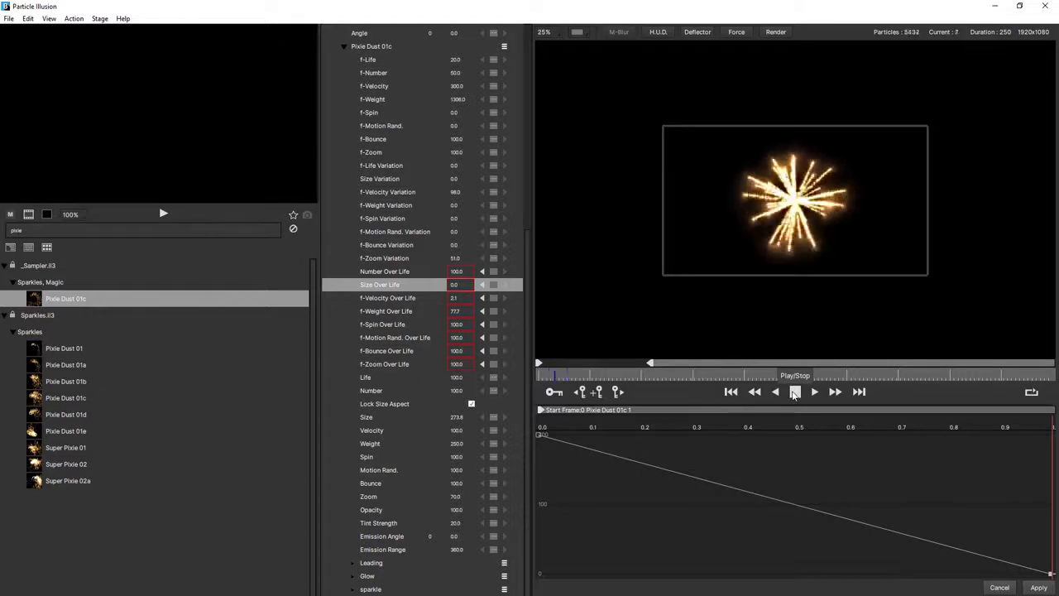
{"action": "left_click", "coordinate": [794, 394]}
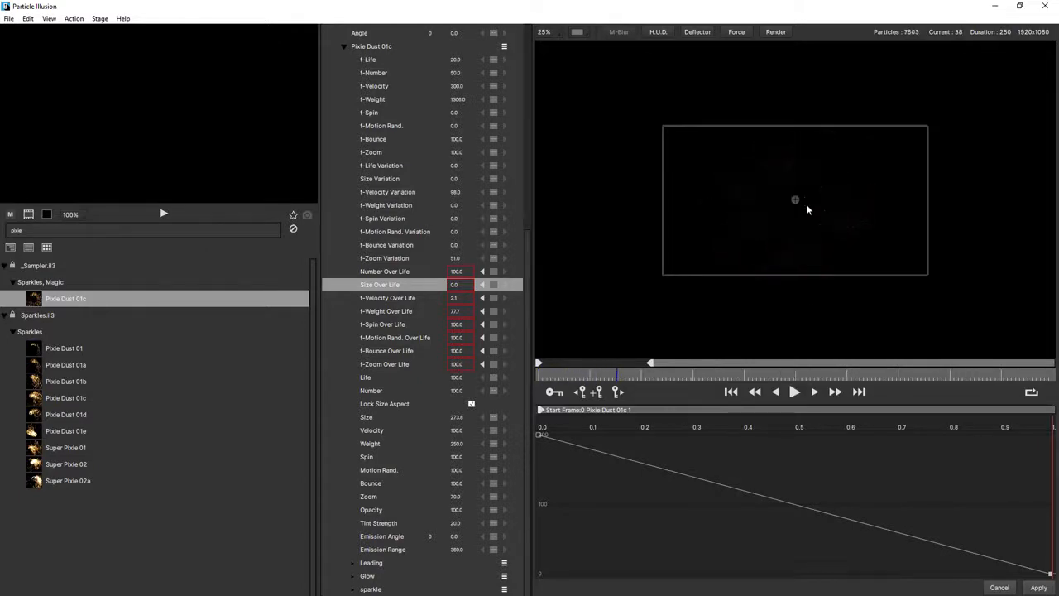
{"action": "scroll", "coordinate": [806, 203], "scroll_direction": "up", "scroll_amount": 1}
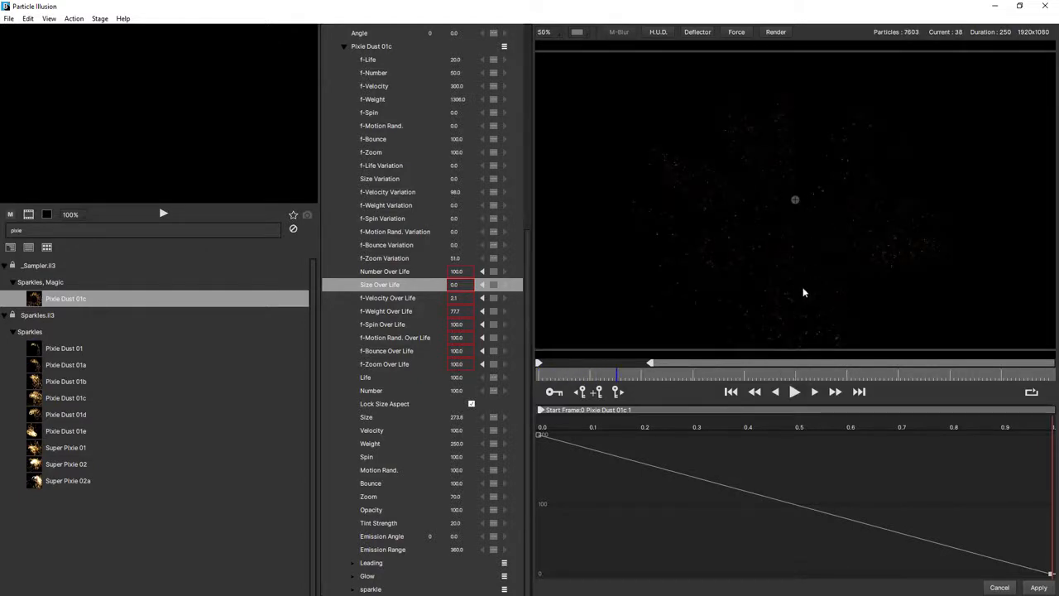
{"action": "left_click", "coordinate": [732, 392]}
{"action": "left_click", "coordinate": [794, 392]}
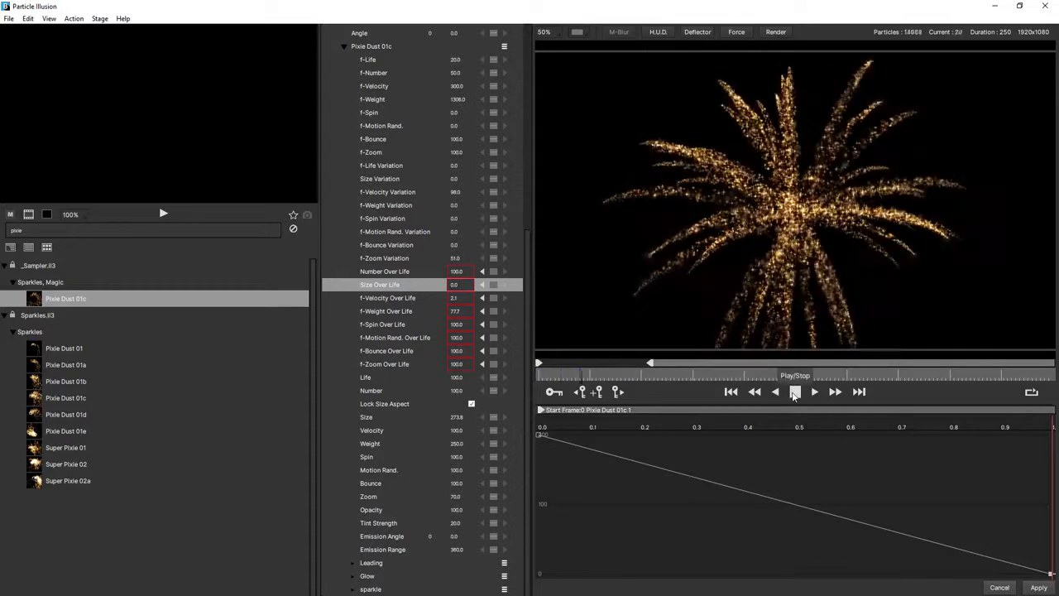
{"action": "left_click", "coordinate": [793, 394]}
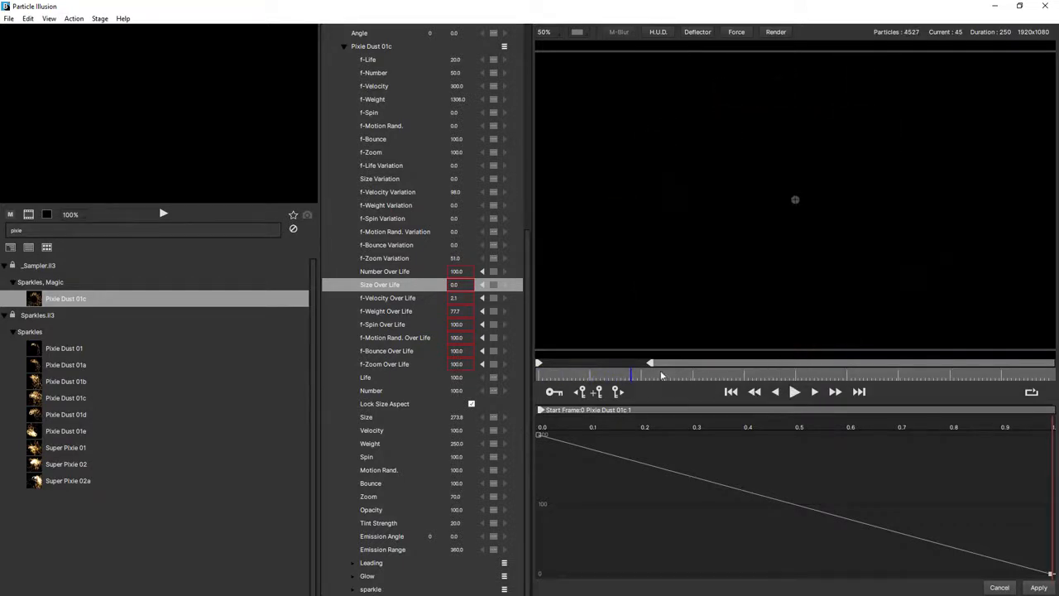
{"action": "left_click_drag", "start_coordinate": [661, 374], "coordinate": [638, 377]}
{"action": "left_click", "coordinate": [795, 392]}
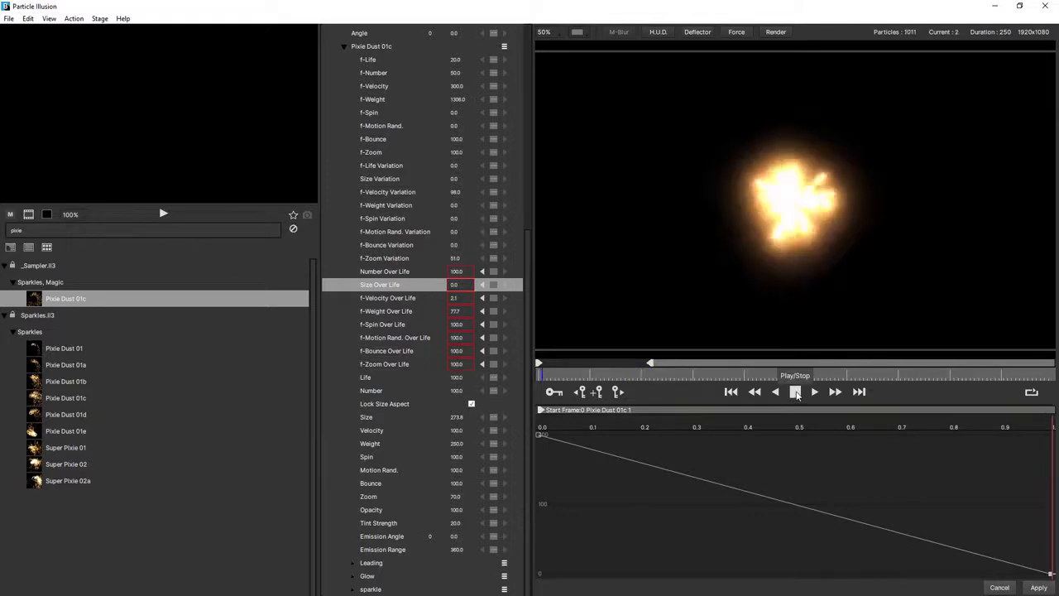
{"action": "left_click", "coordinate": [795, 392]}
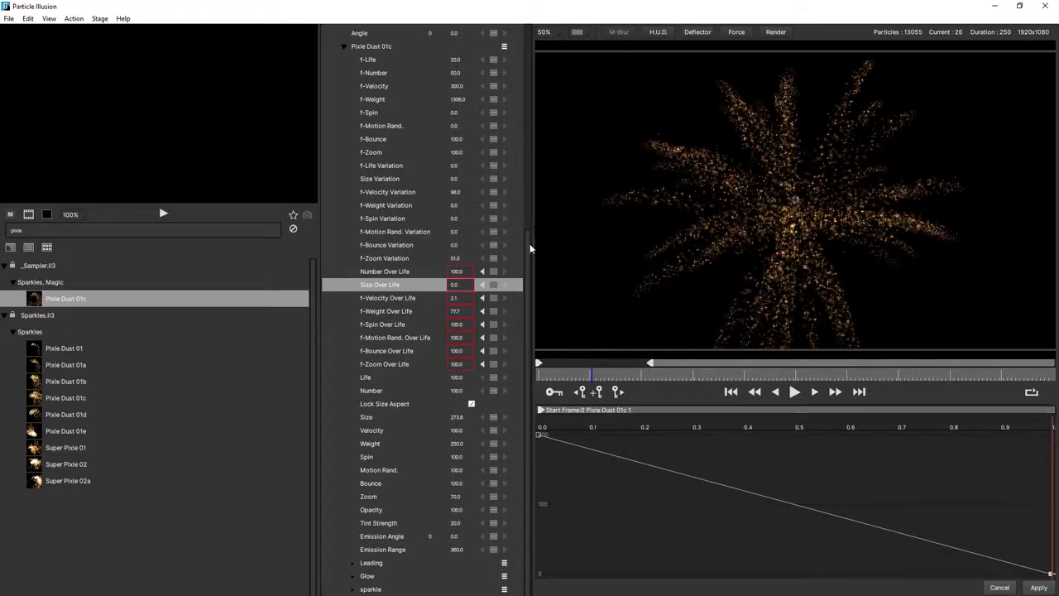
Set the sparkle particle's alpha Repeat to 5 and replay the burst from the first frame.
{"action": "left_click", "coordinate": [353, 589]}
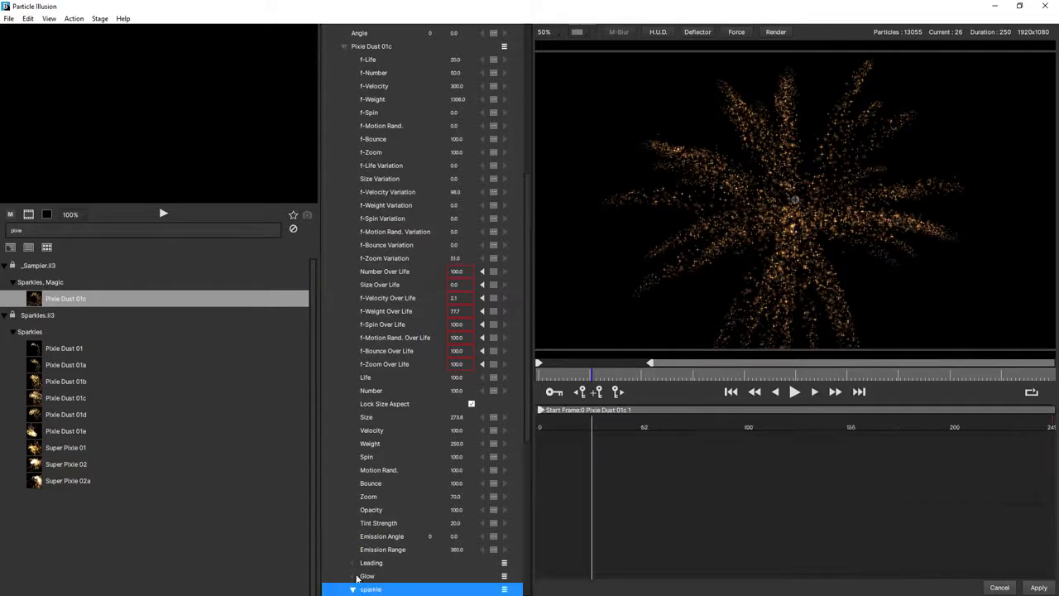
{"action": "scroll", "coordinate": [438, 425], "scroll_direction": "down", "scroll_amount": 8}
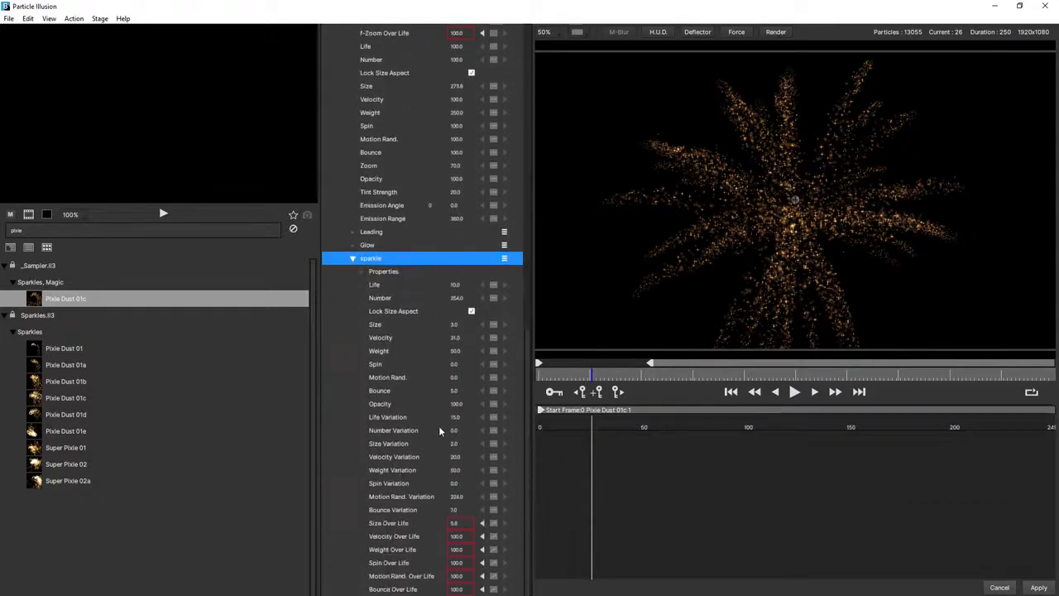
{"action": "left_click", "coordinate": [361, 272]}
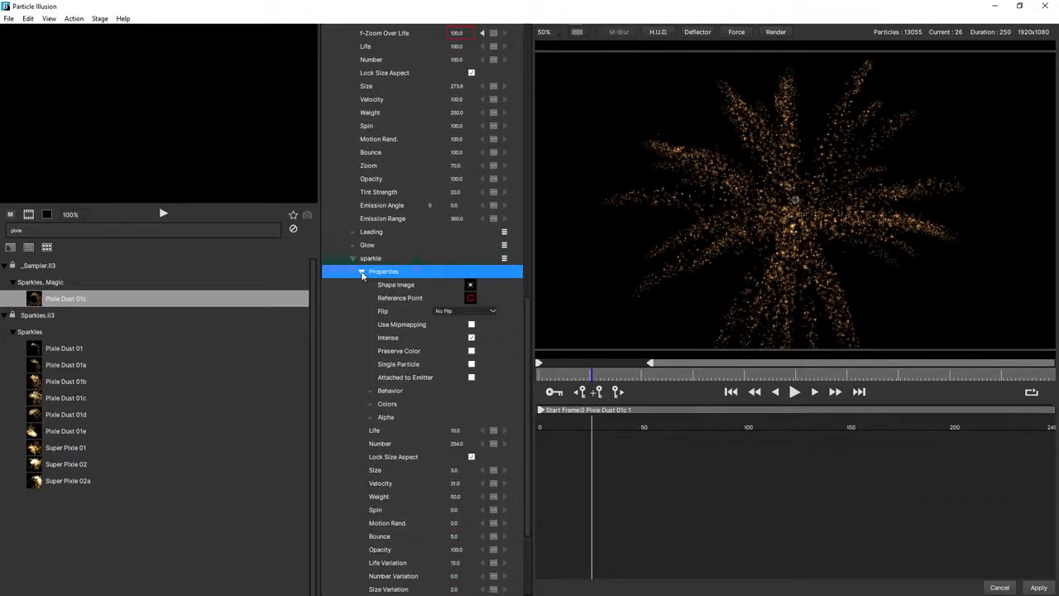
{"action": "left_click", "coordinate": [370, 416]}
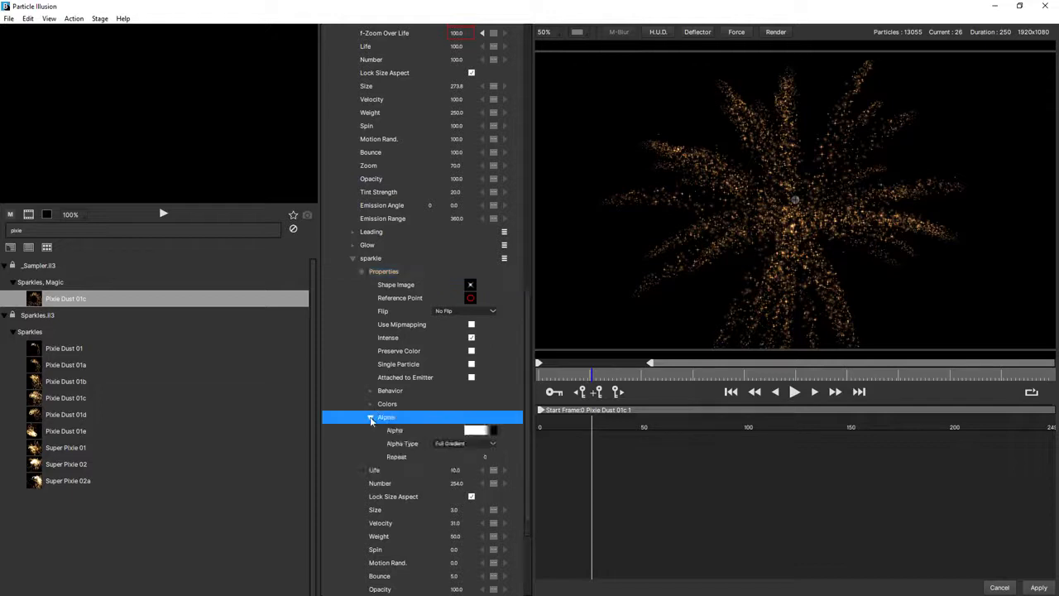
{"action": "left_click", "coordinate": [485, 457]}
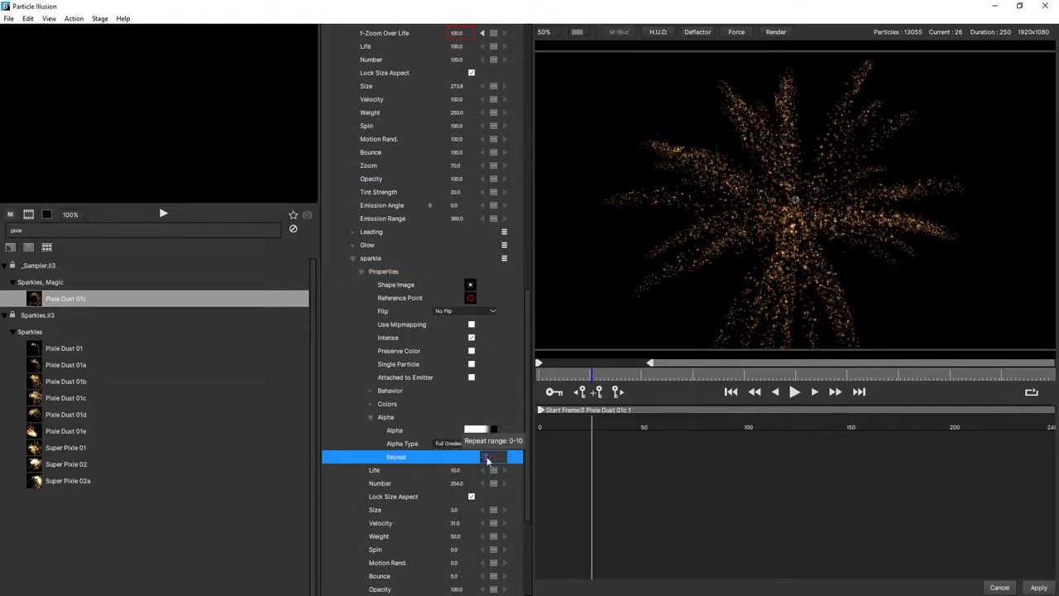
{"action": "type", "text": "5"}
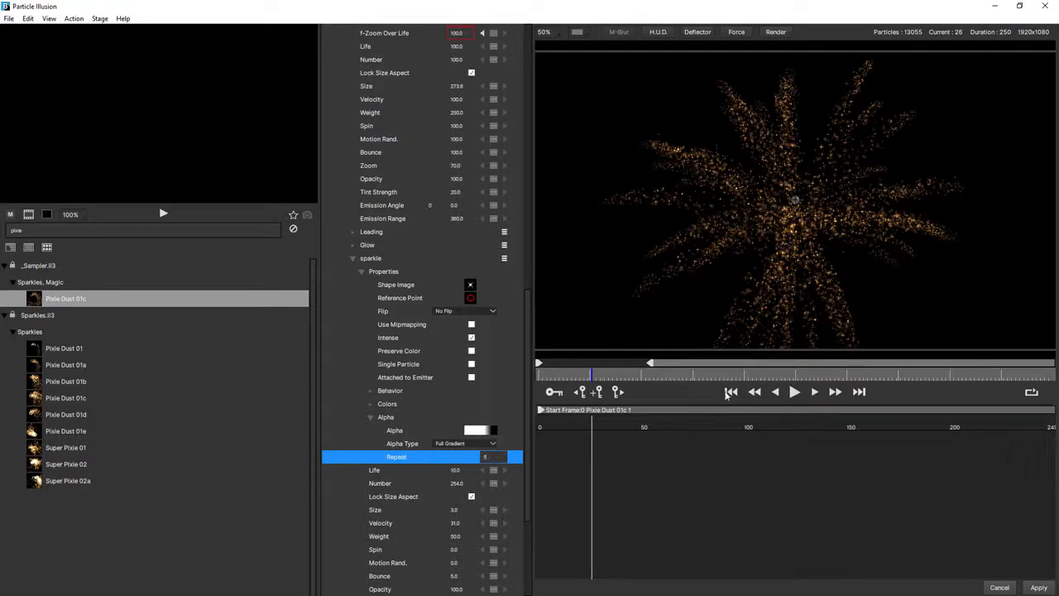
{"action": "left_click", "coordinate": [731, 392]}
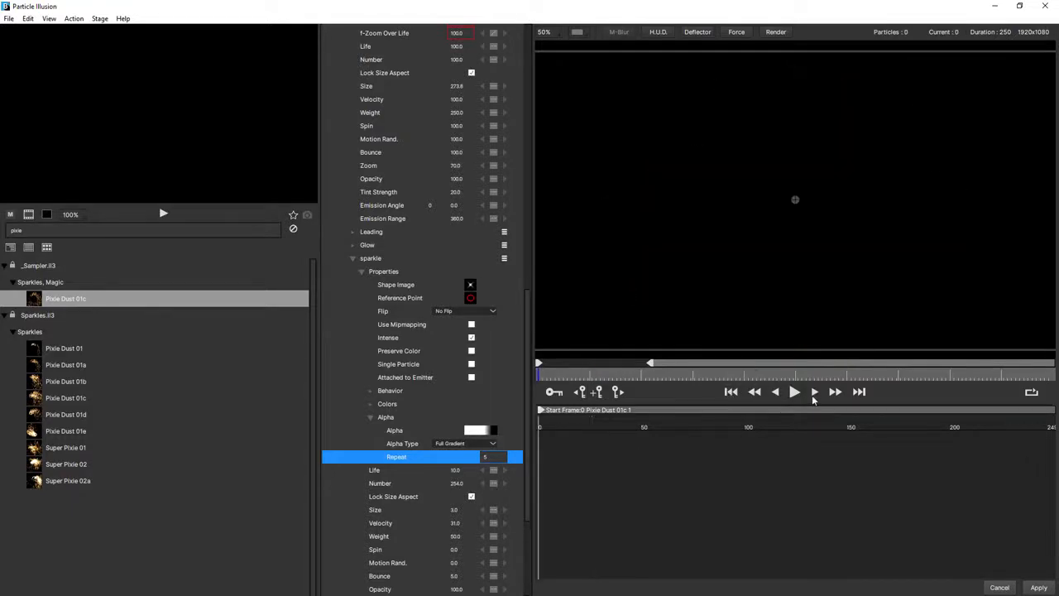
{"action": "left_click", "coordinate": [794, 392]}
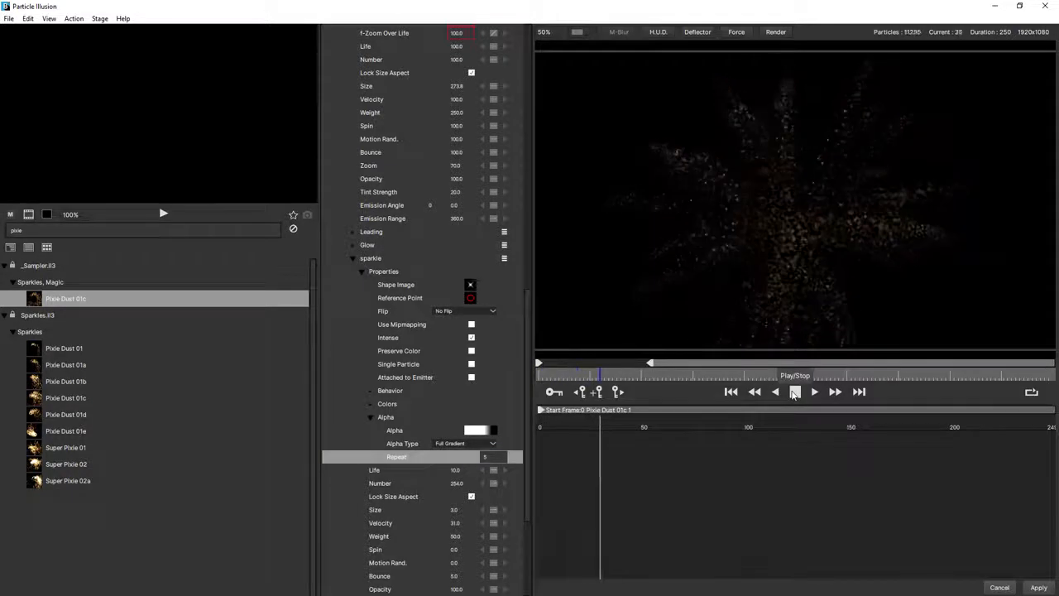
{"action": "left_click", "coordinate": [794, 392]}
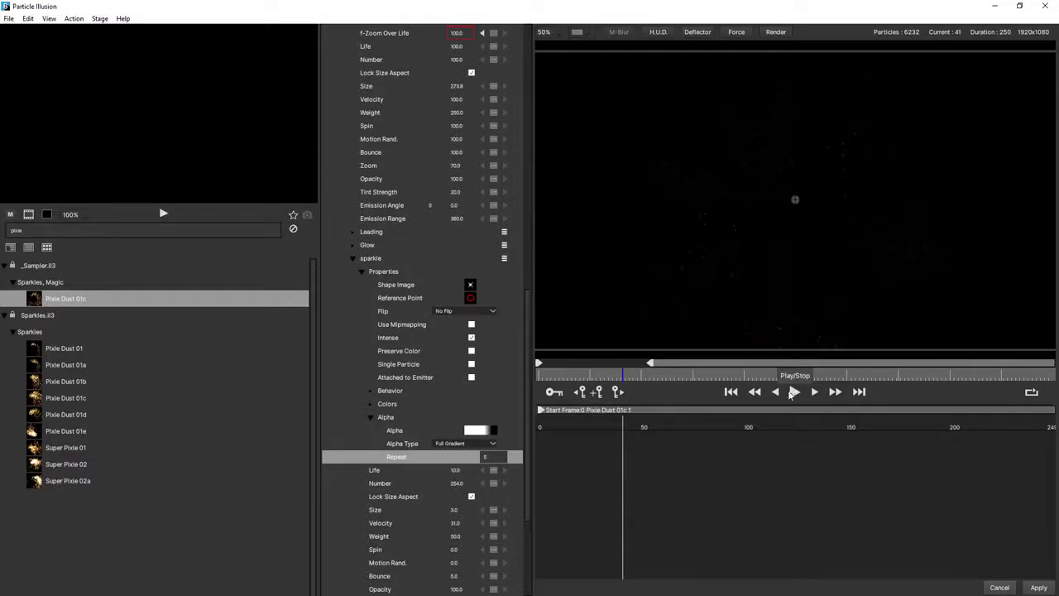
Set the Glow particle's alpha Repeat to 5, replay the burst and park the playhead at frame 14.
{"action": "left_click", "coordinate": [351, 245]}
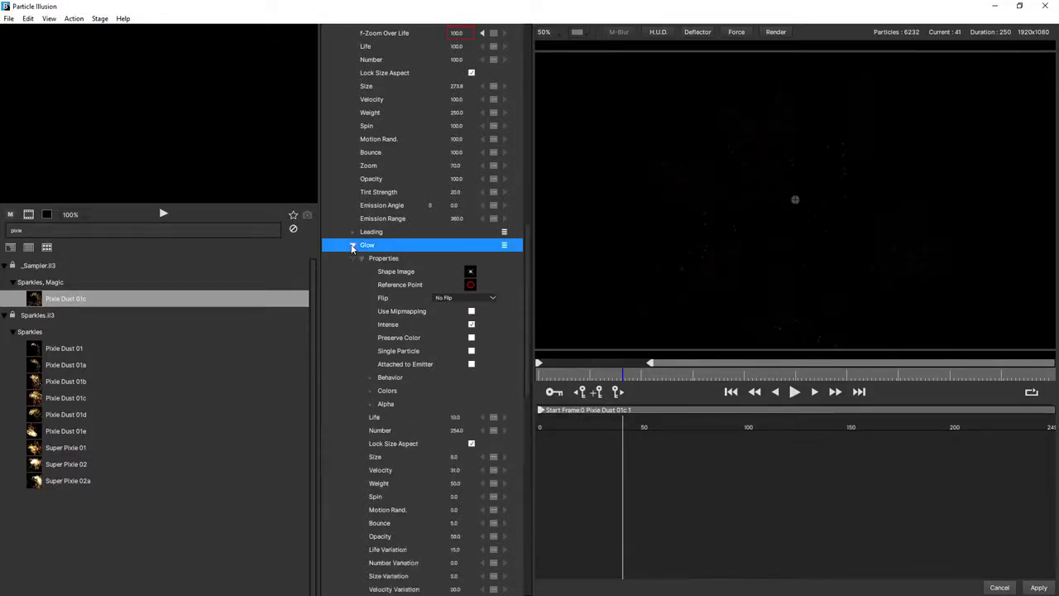
{"action": "left_click", "coordinate": [370, 405]}
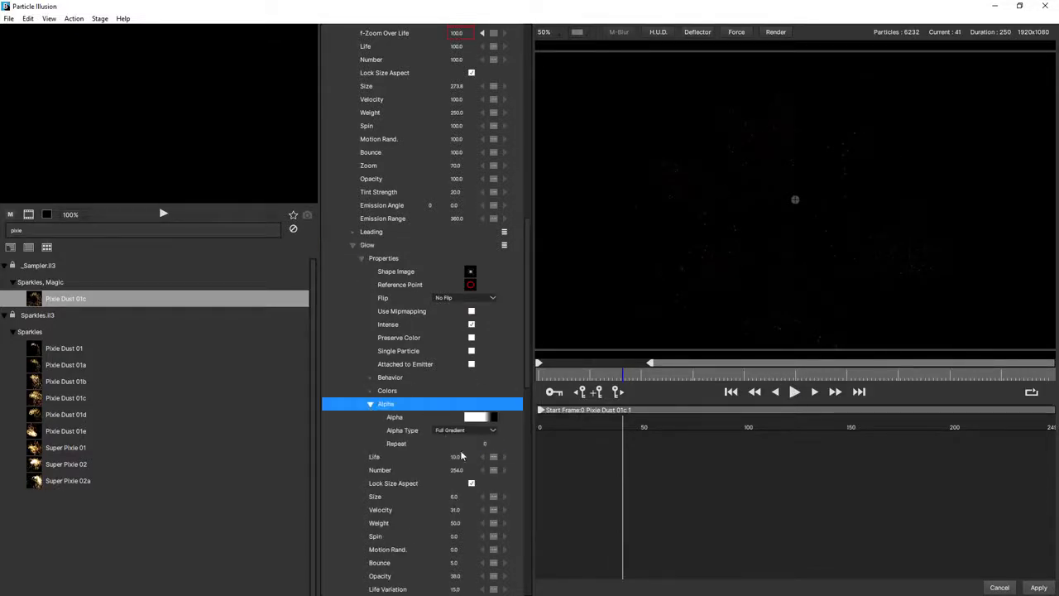
{"action": "left_click", "coordinate": [485, 443]}
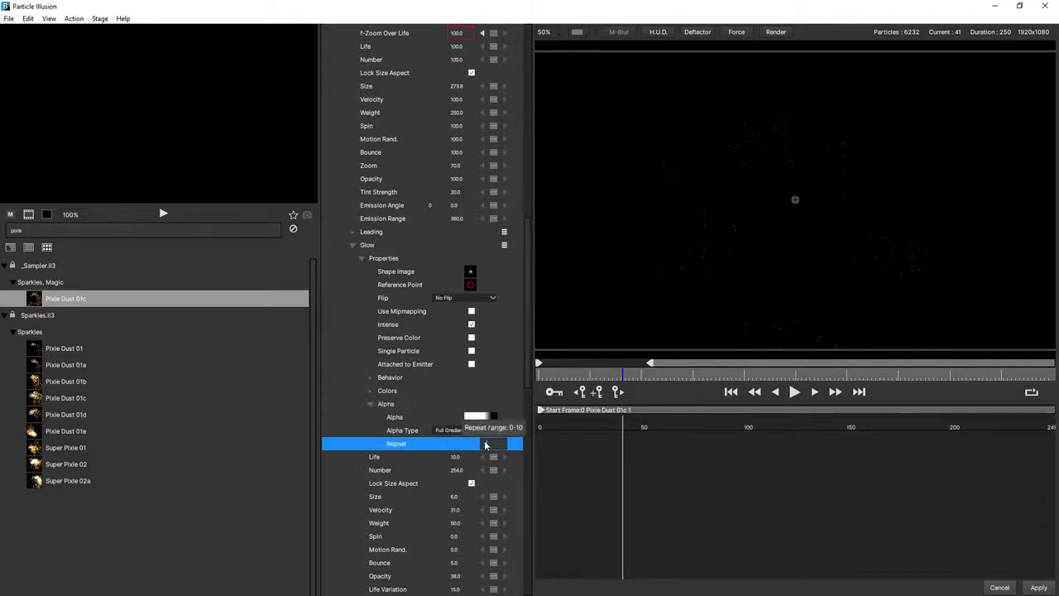
{"action": "type", "text": "5"}
{"action": "left_click", "coordinate": [746, 447]}
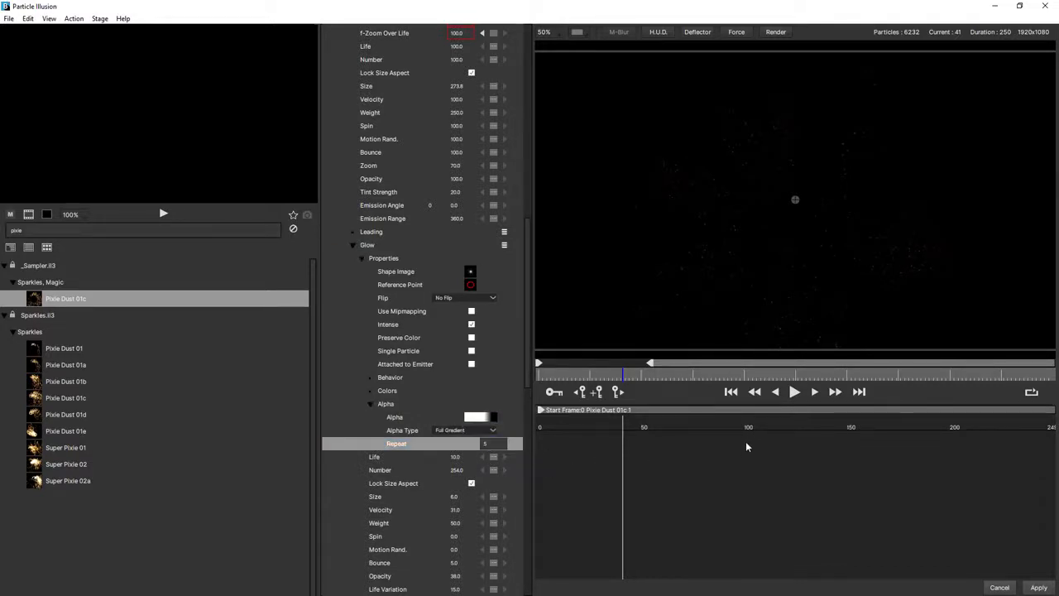
{"action": "key", "text": "space"}
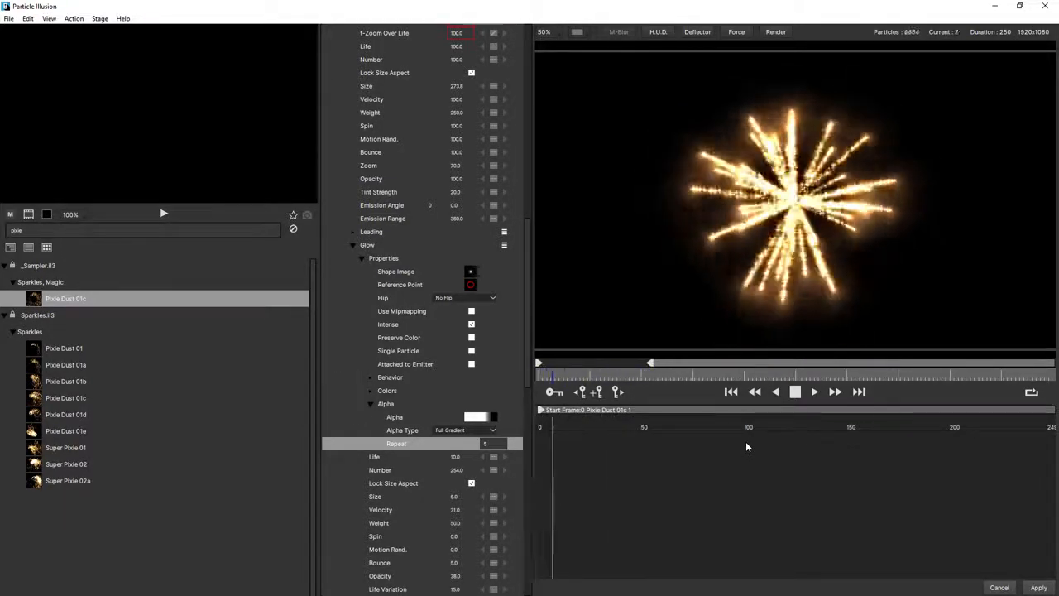
{"action": "key", "text": "space"}
{"action": "left_click", "coordinate": [562, 377]}
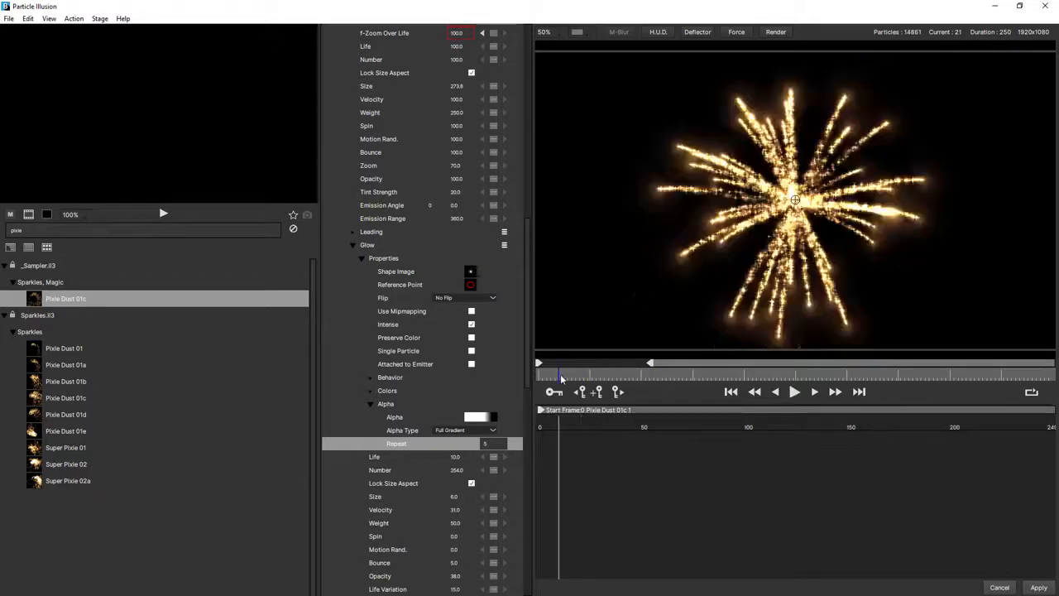
{"action": "left_click_drag", "start_coordinate": [562, 377], "coordinate": [568, 377]}
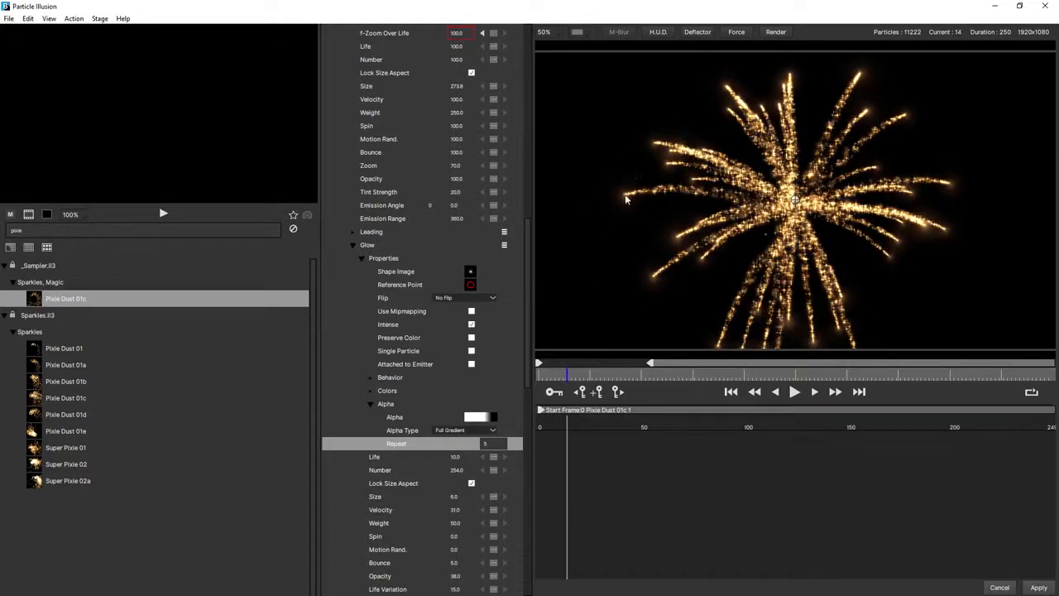
Change the Leading particle's colour gradient from pale yellow to the basic orange swatch and play the burst to check it.
{"action": "left_click", "coordinate": [351, 231]}
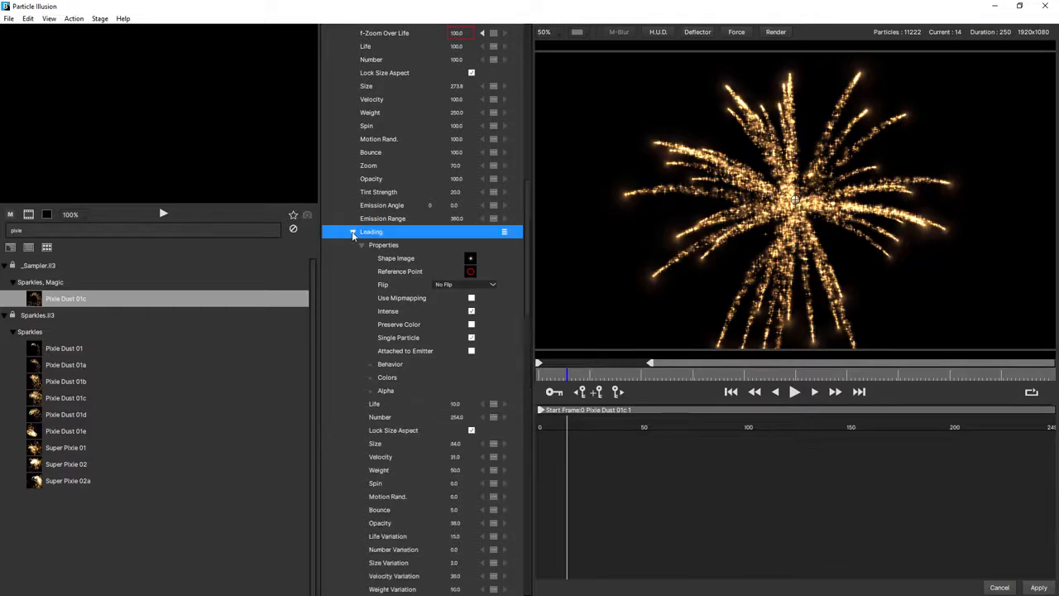
{"action": "left_click", "coordinate": [369, 378]}
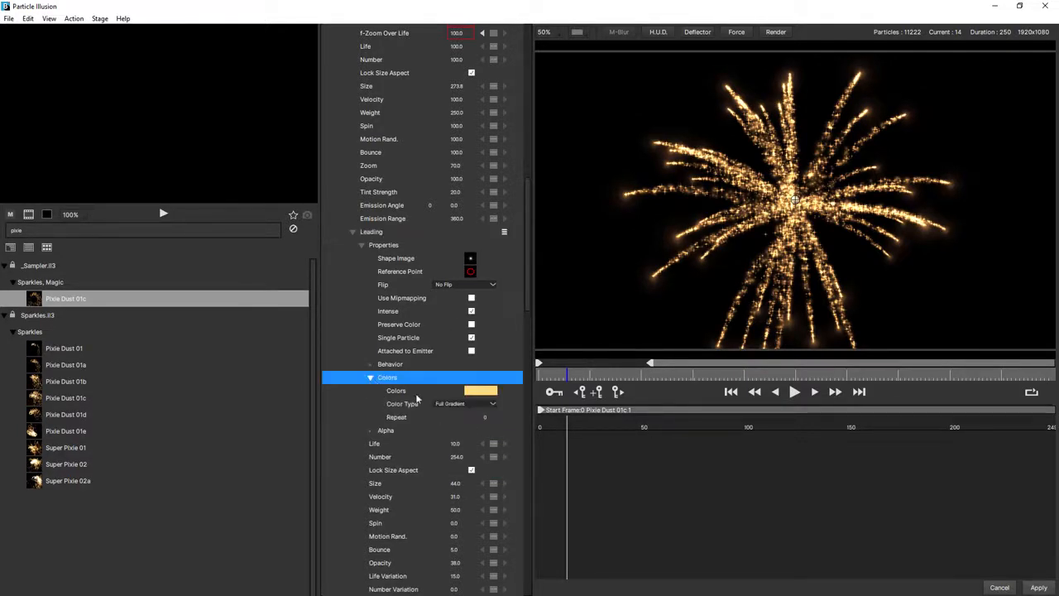
{"action": "left_click", "coordinate": [480, 391]}
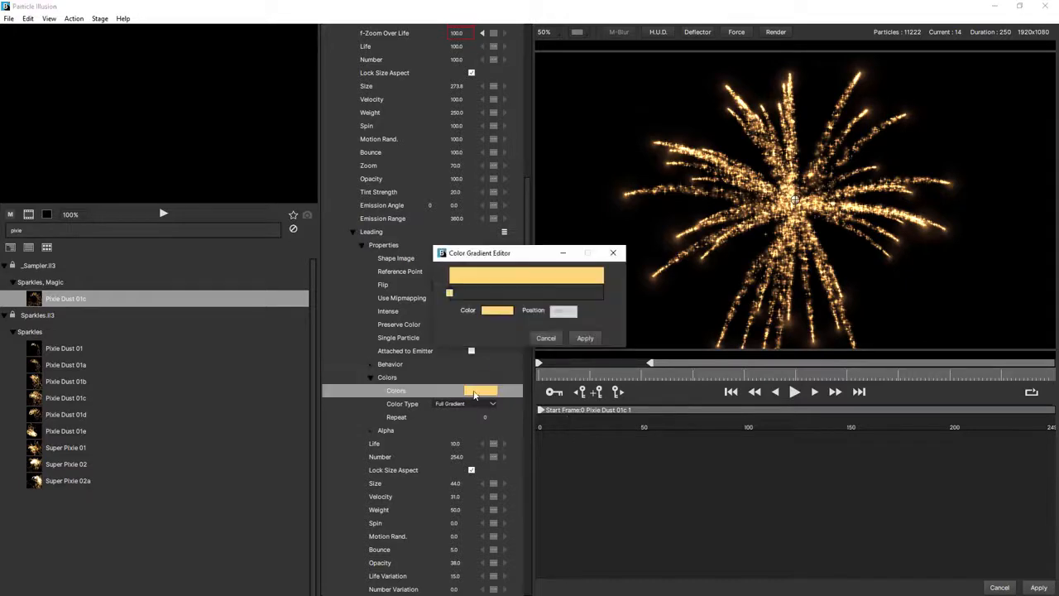
{"action": "left_click", "coordinate": [493, 313]}
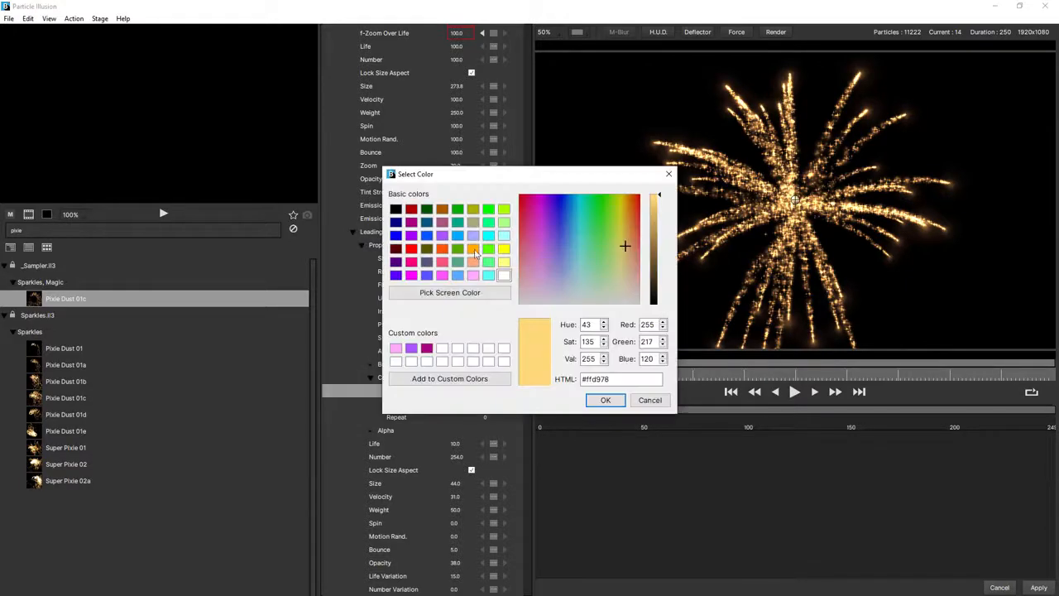
{"action": "left_click", "coordinate": [474, 250]}
{"action": "left_click", "coordinate": [604, 400]}
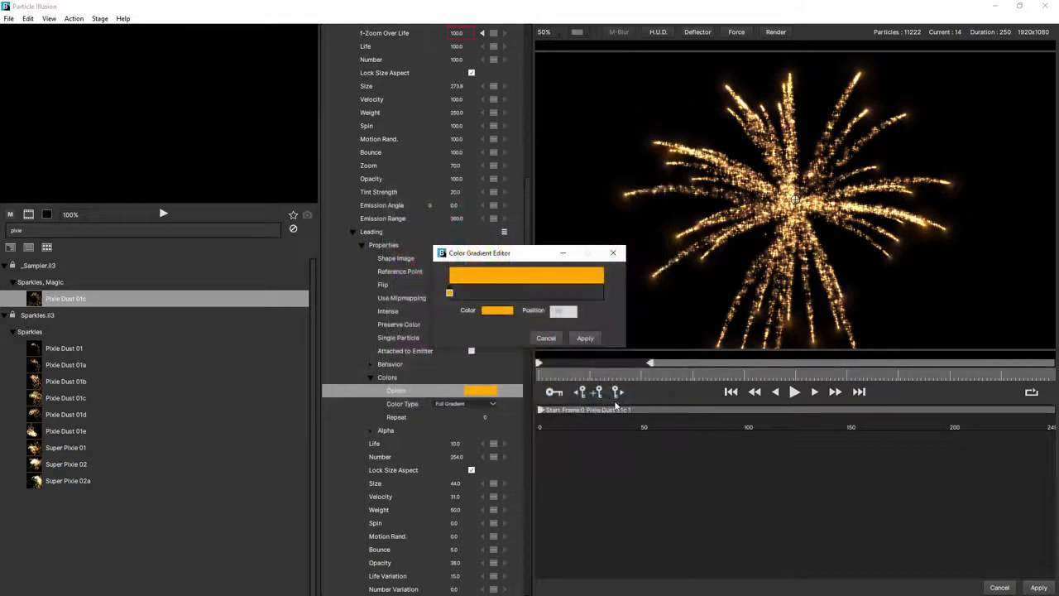
{"action": "left_click", "coordinate": [585, 338]}
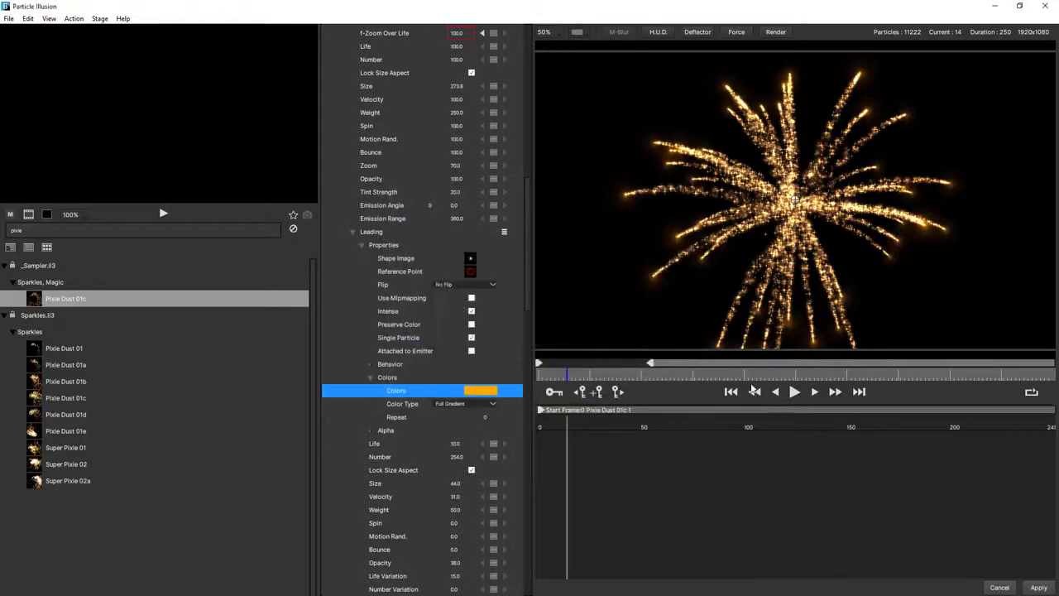
{"action": "left_click", "coordinate": [794, 391]}
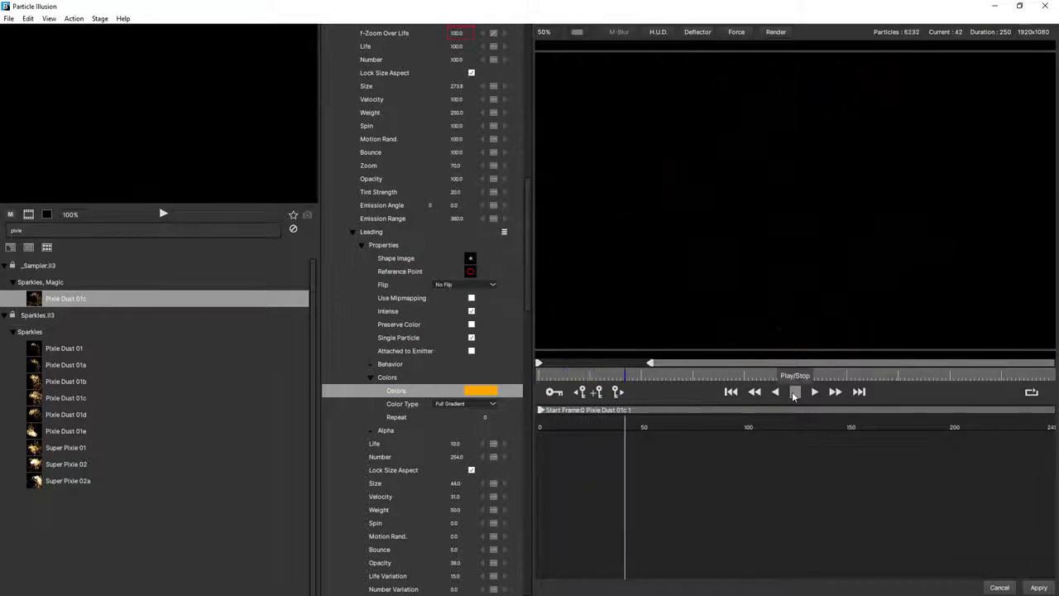
{"action": "left_click", "coordinate": [794, 392]}
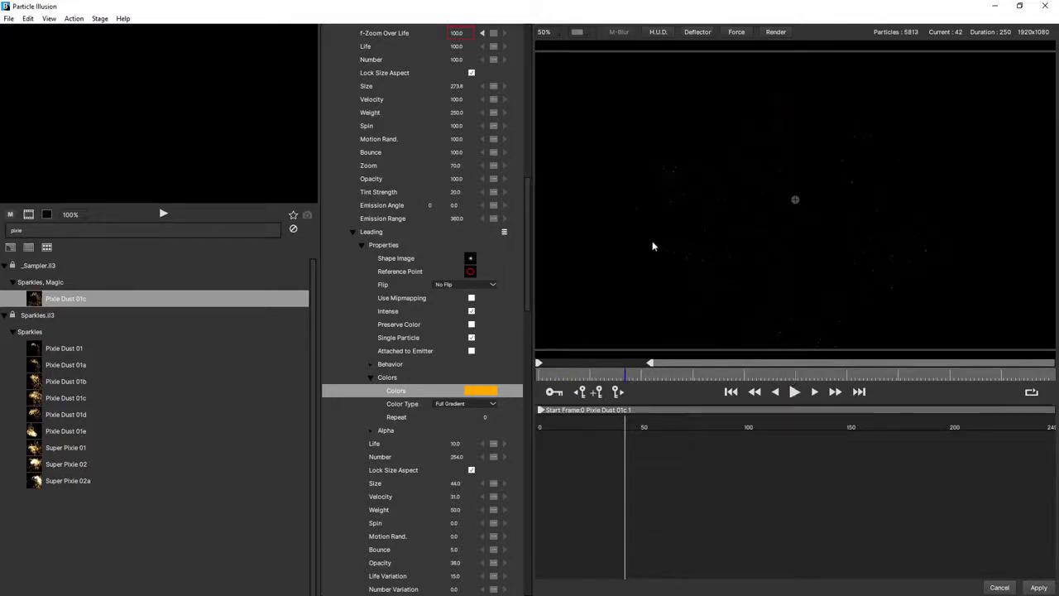
Start saving the Pixie Dust 01c 1 emitter to the emitter library, naming it Golden Bang and adding firework to its search tags.
{"action": "left_click_drag", "start_coordinate": [525, 266], "coordinate": [531, 37]}
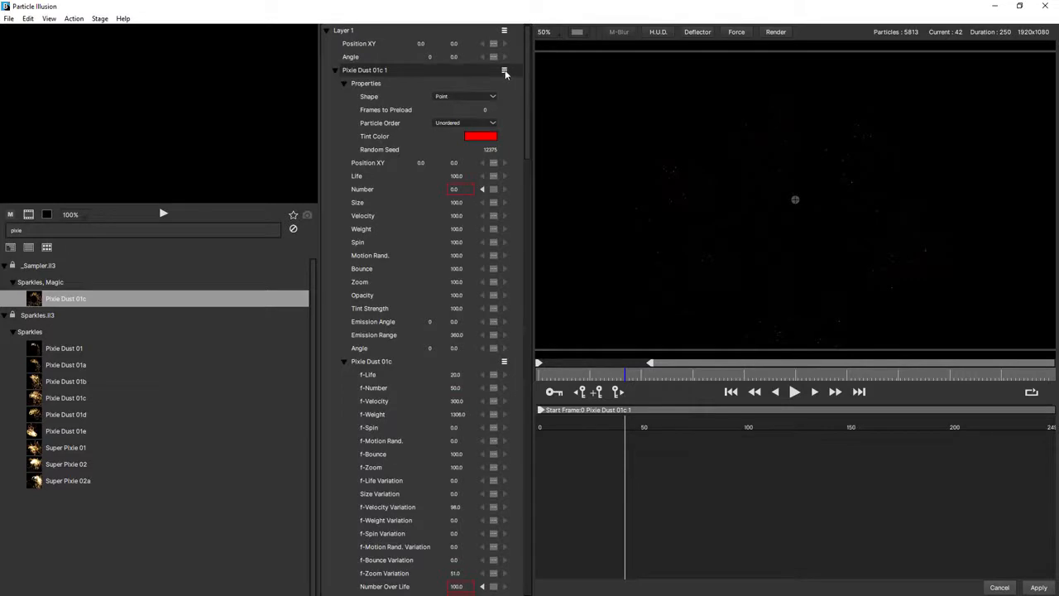
{"action": "left_click", "coordinate": [505, 71]}
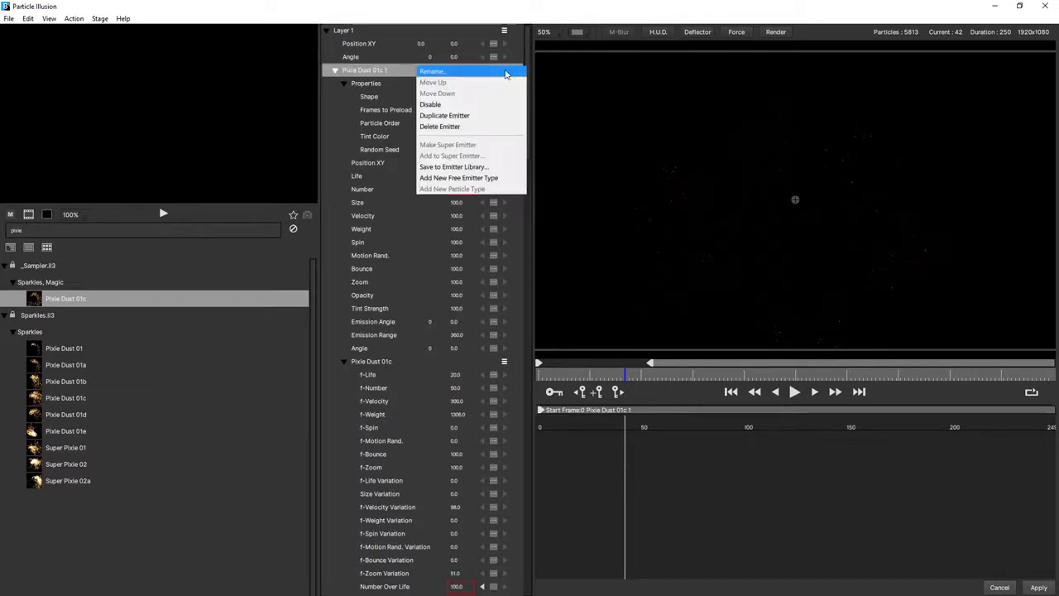
{"action": "left_click", "coordinate": [484, 167]}
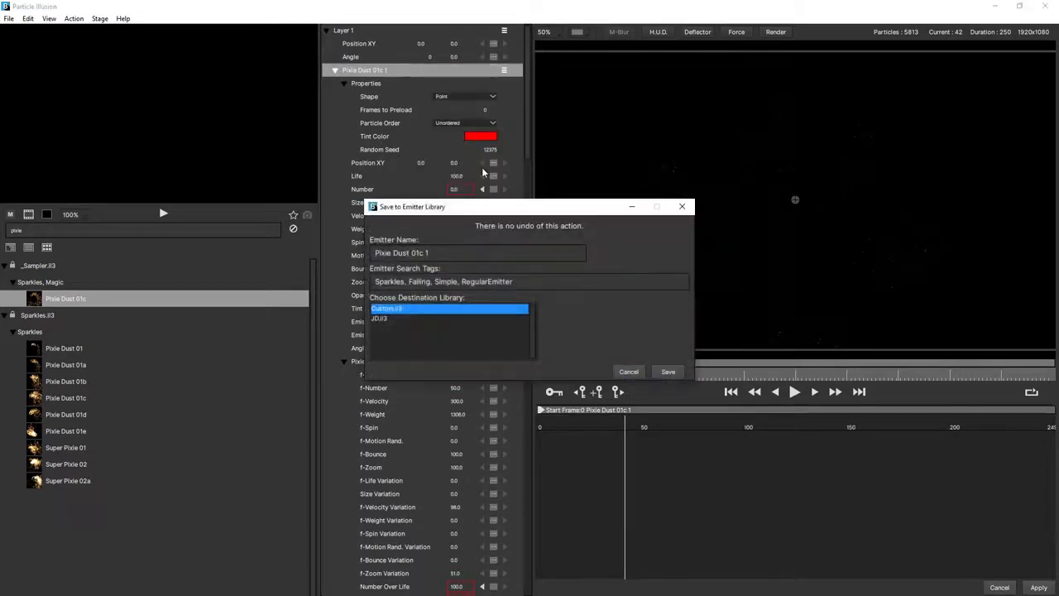
{"action": "left_click_drag", "start_coordinate": [423, 253], "coordinate": [479, 262]}
{"action": "left_click", "coordinate": [373, 254]}
{"action": "type", "text": "Golden Bang"}
{"action": "triple_click", "coordinate": [523, 281]}
{"action": "left_click", "coordinate": [523, 282]}
{"action": "type", "text": ", firework"}
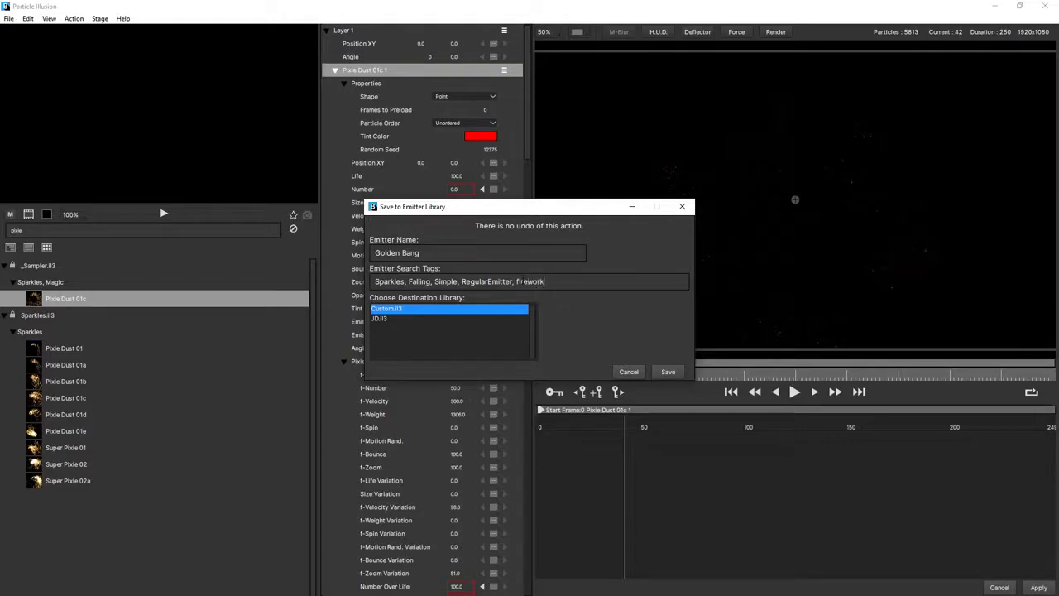
Choose JD.il3 as the destination library and save the emitter there.
{"action": "left_click", "coordinate": [378, 319]}
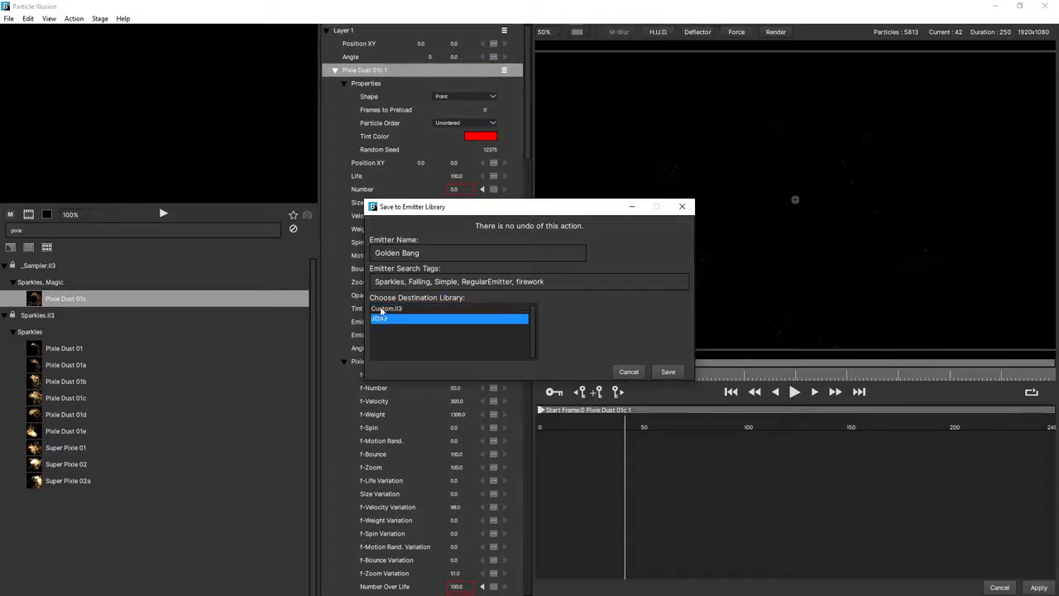
{"action": "left_click", "coordinate": [389, 309]}
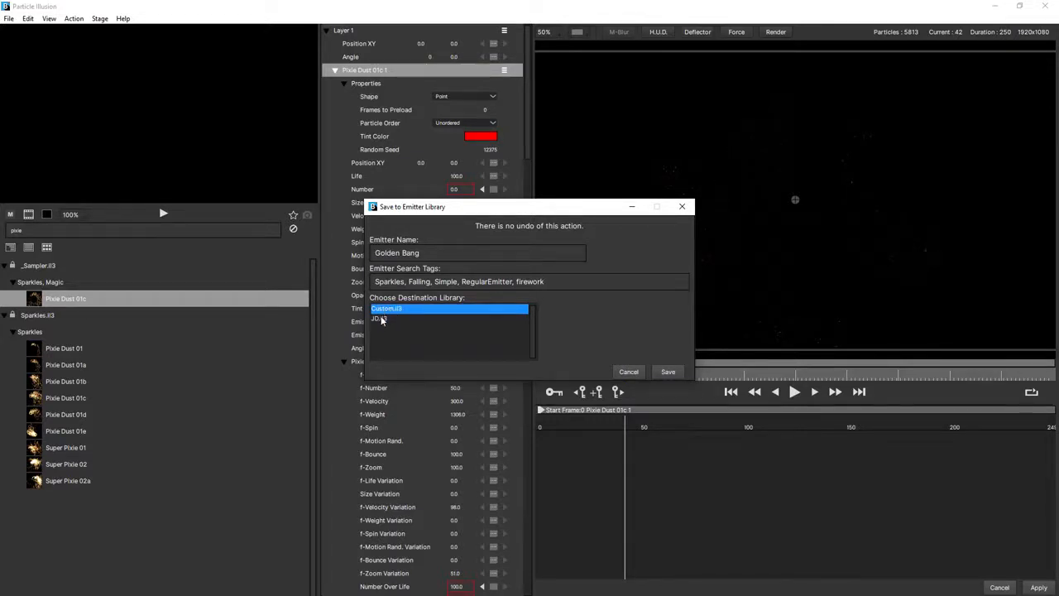
{"action": "left_click", "coordinate": [380, 319]}
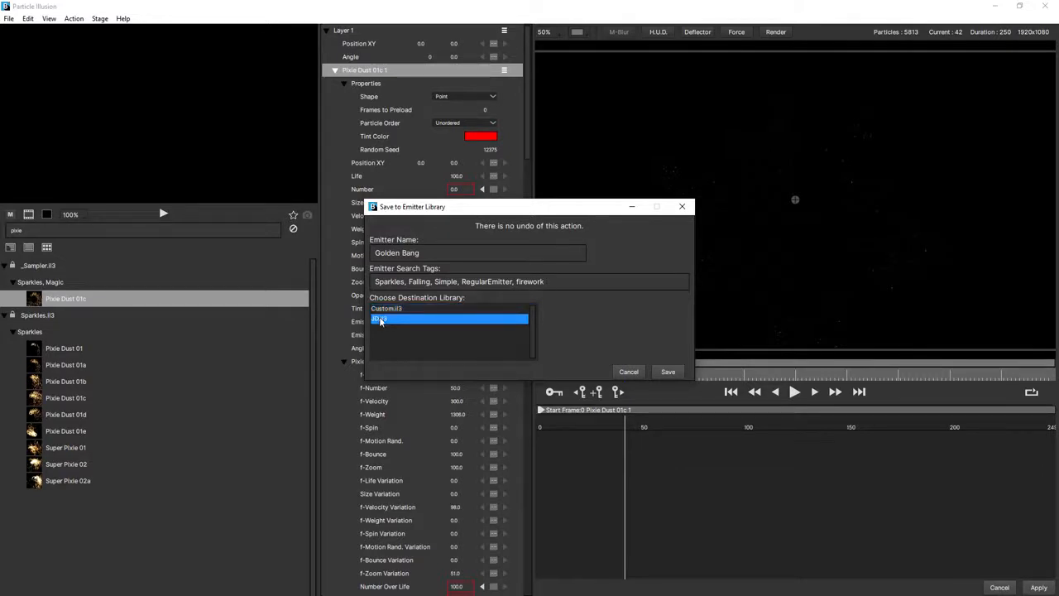
{"action": "left_click", "coordinate": [669, 370]}
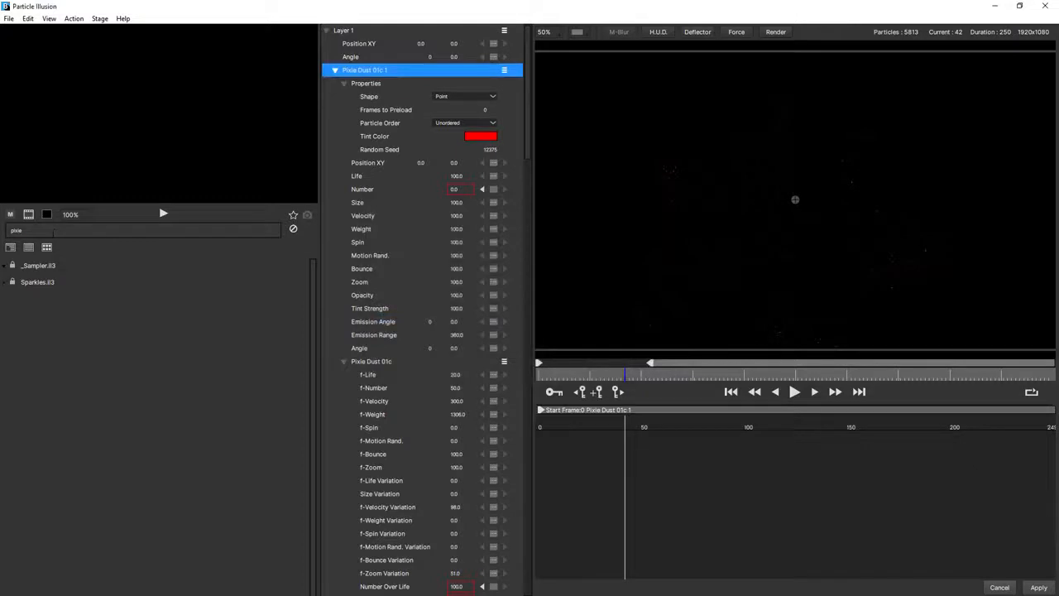
Search the emitter library for golden, select the custom Golden Bang emitter and play its preview.
{"action": "double_click", "coordinate": [53, 233]}
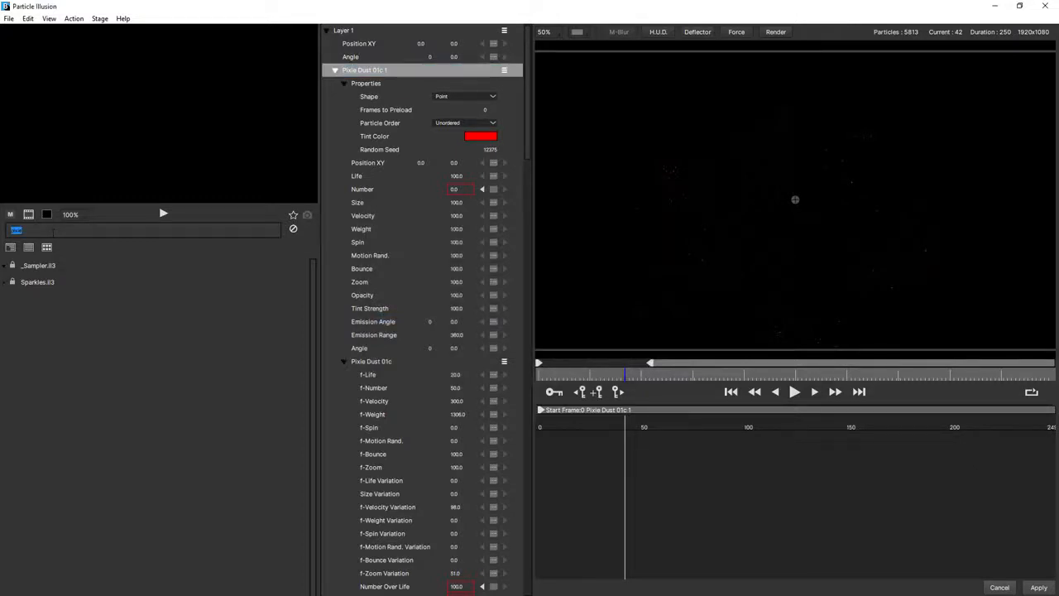
{"action": "type", "text": "gllden"}
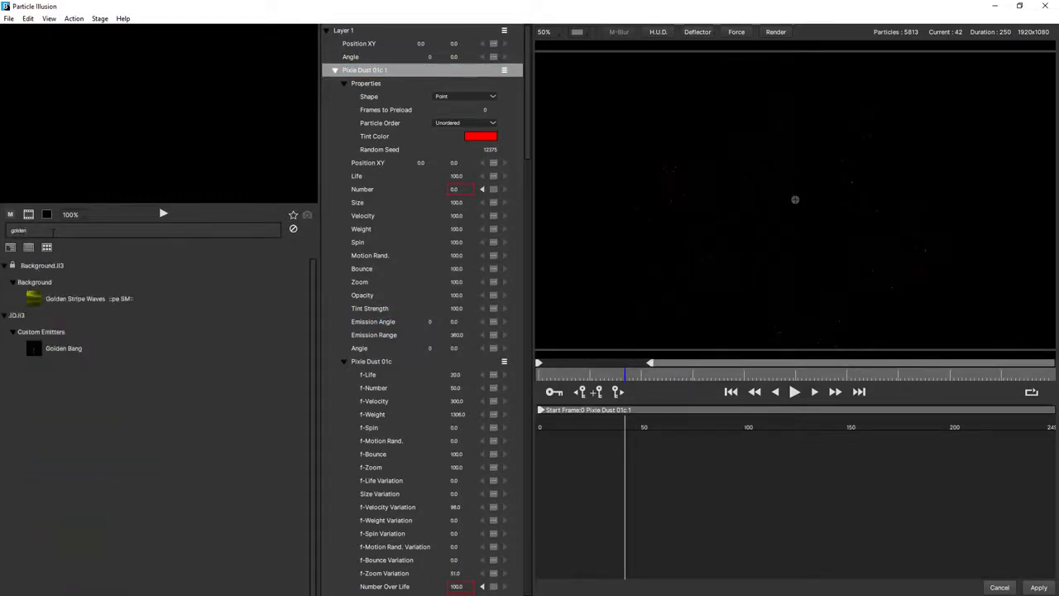
{"action": "left_click", "coordinate": [57, 350]}
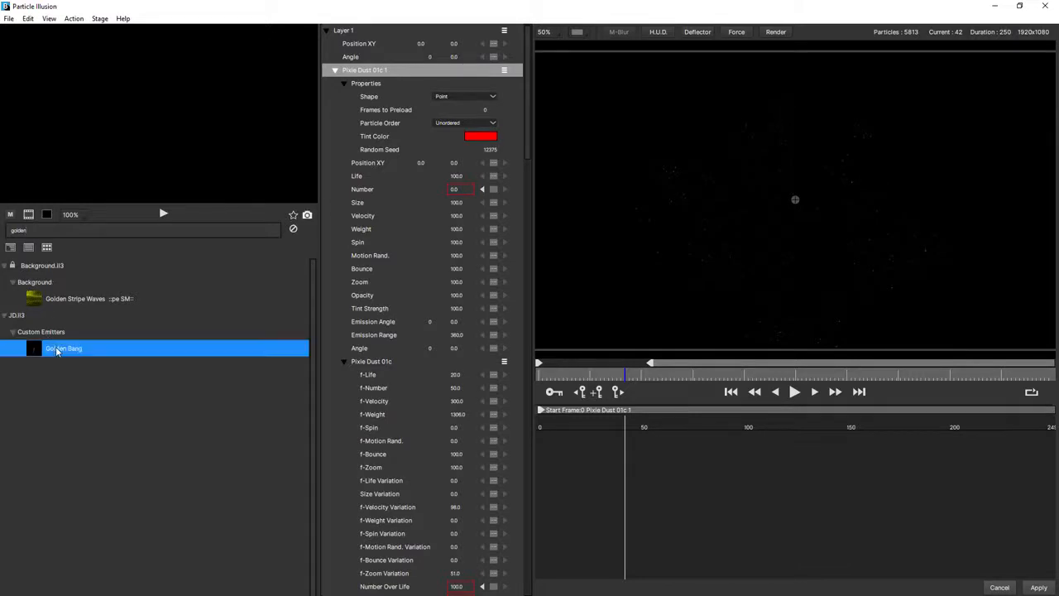
{"action": "left_click", "coordinate": [163, 214]}
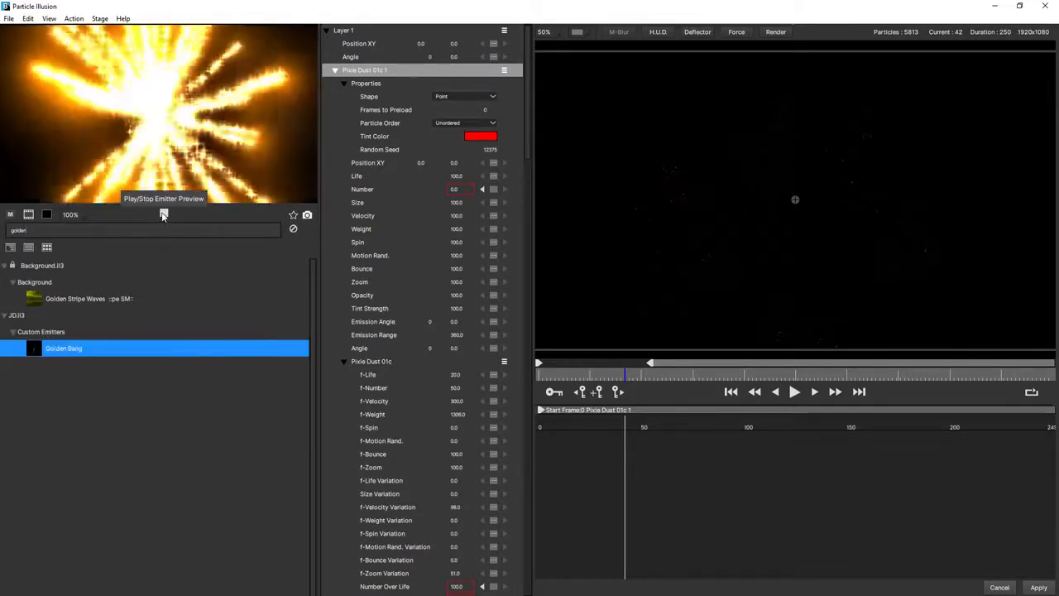
{"action": "left_click", "coordinate": [163, 213]}
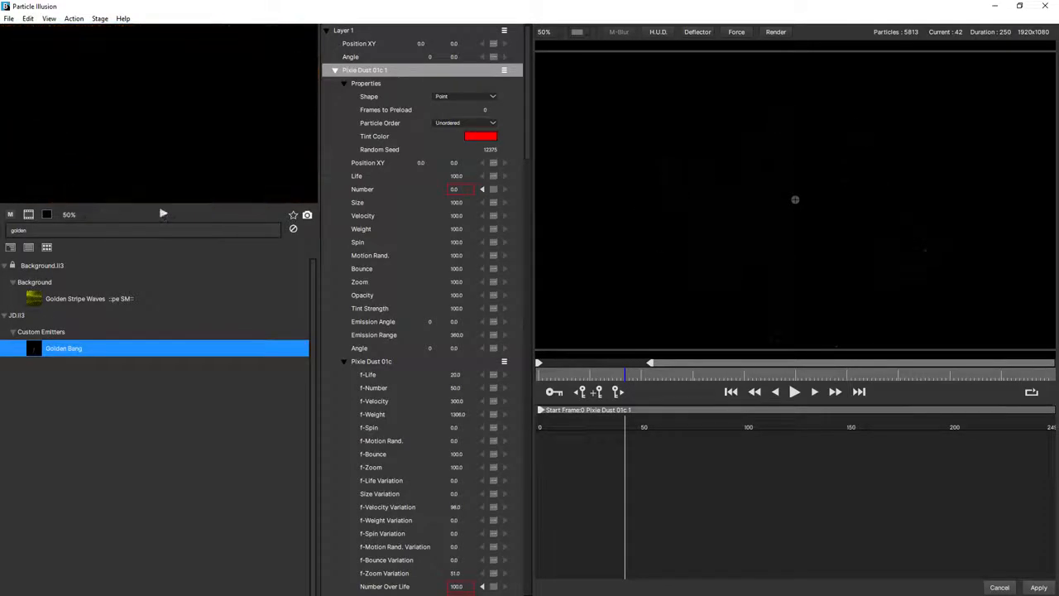